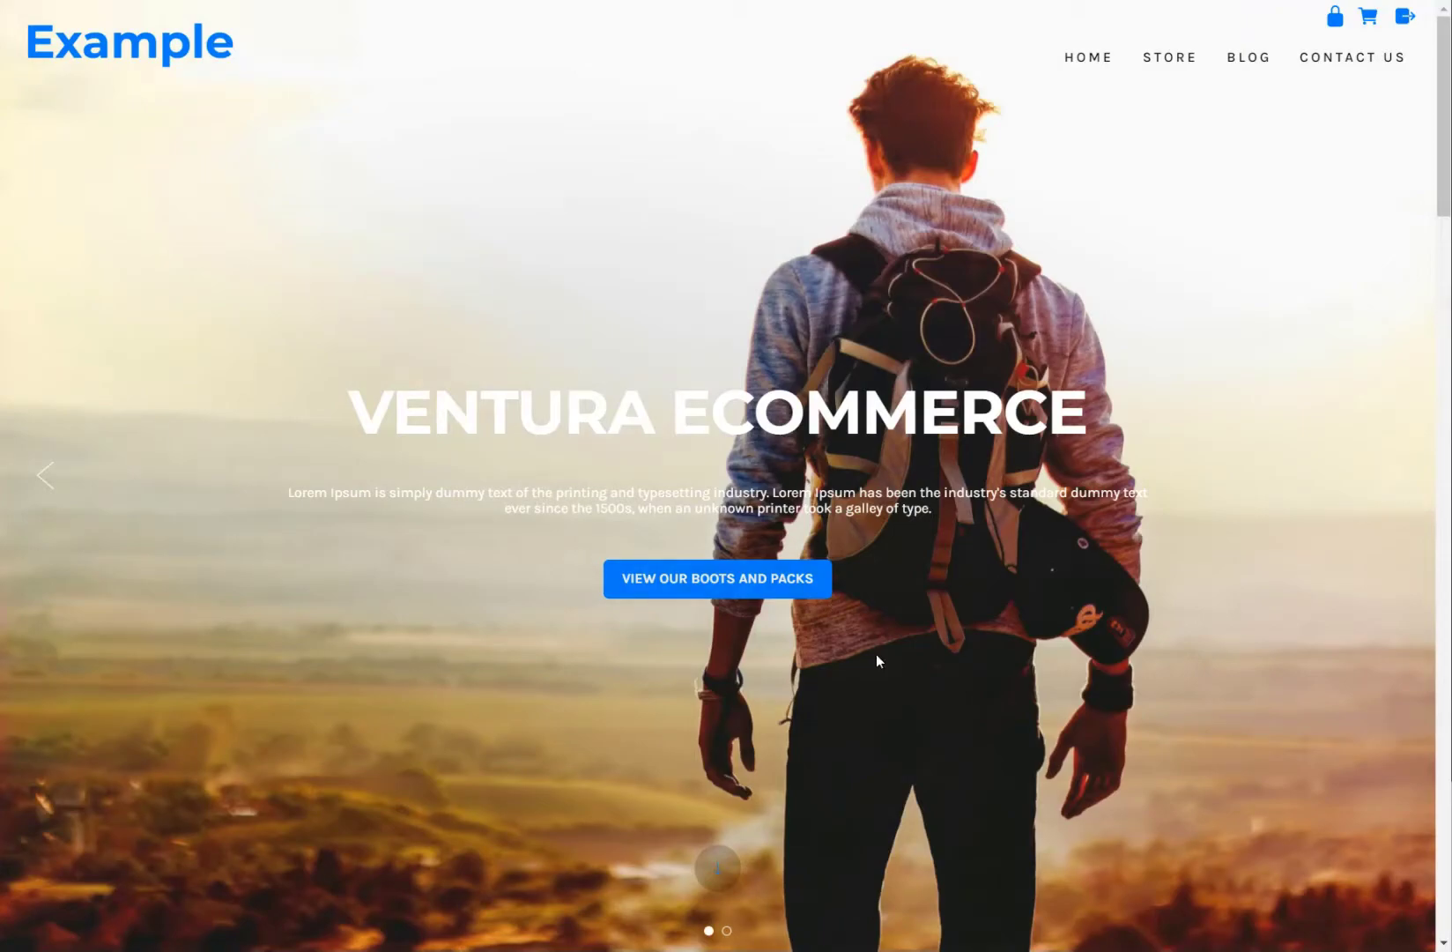
Look through the example store's live homepage, from the hero banner down past the featured products.
scroll(568, 515, down, 5)
scroll(568, 515, down, 3)
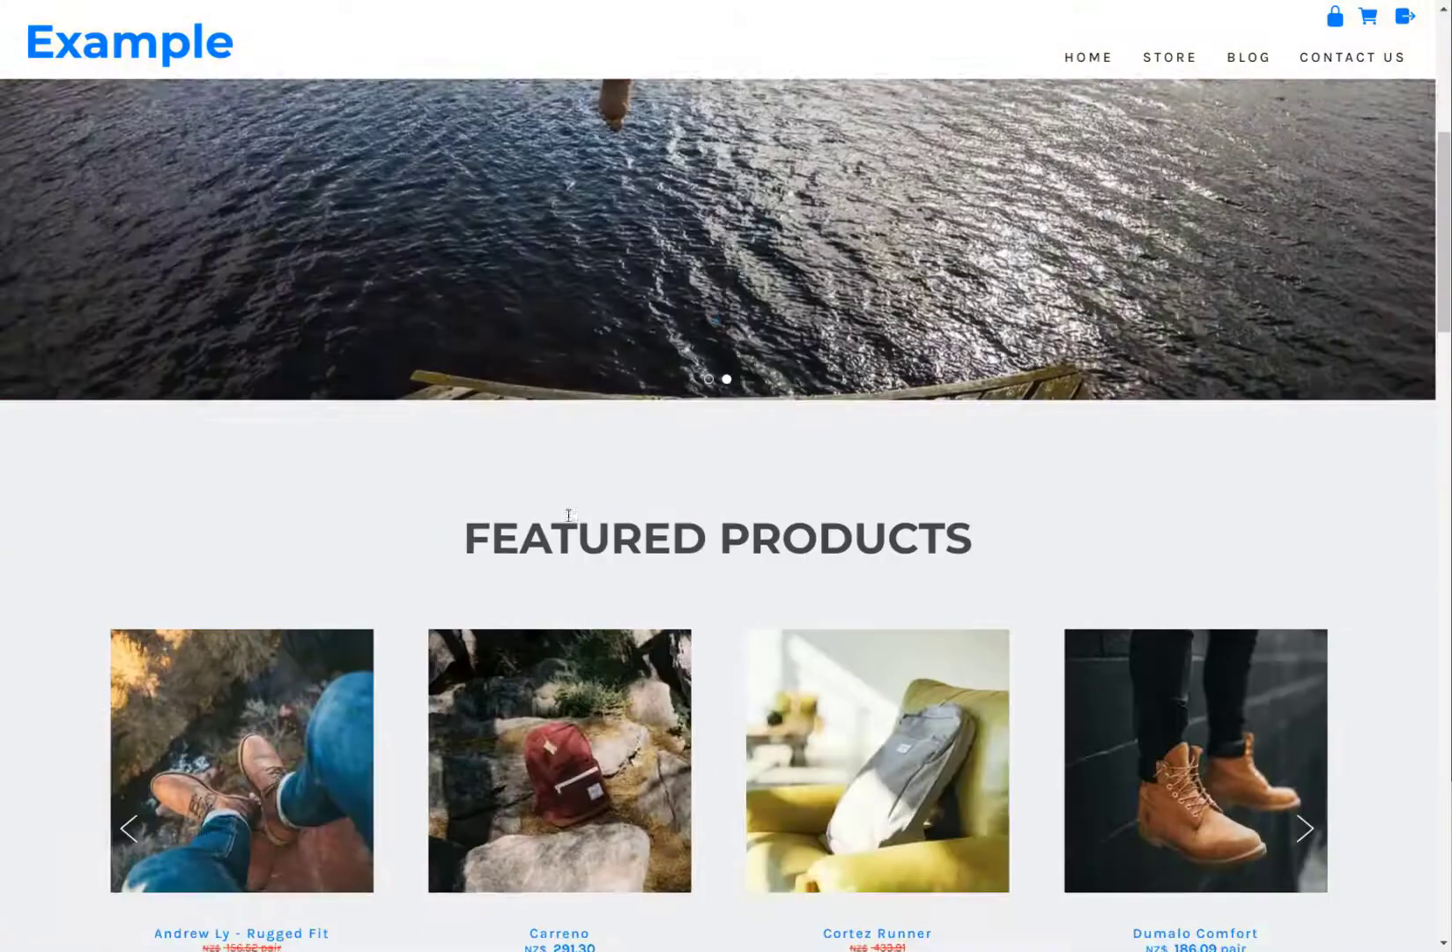
scroll(568, 516, down, 4)
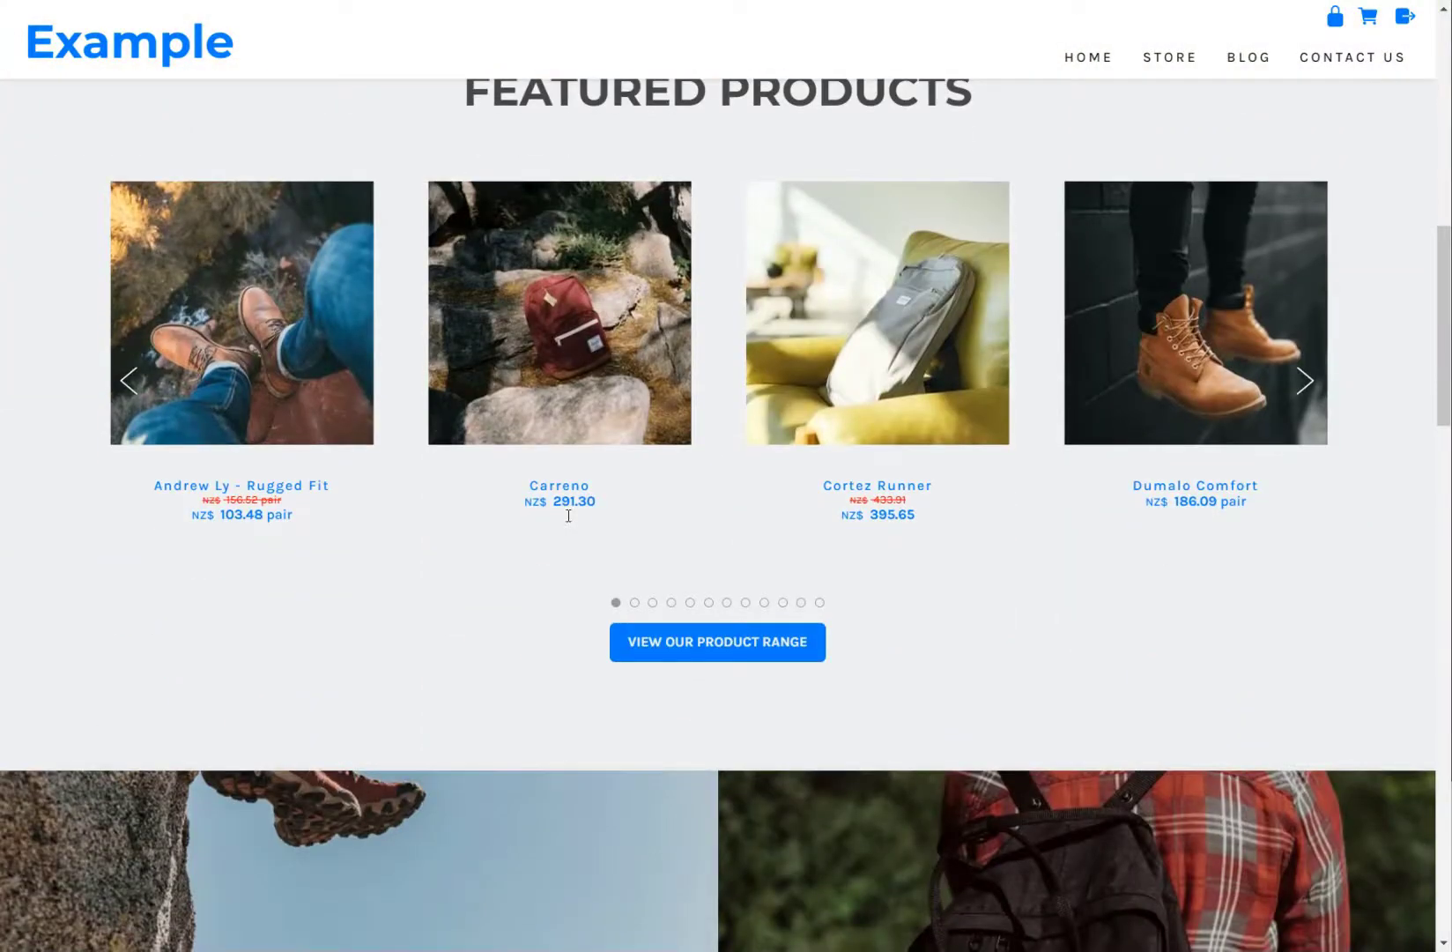
scroll(568, 515, down, 5)
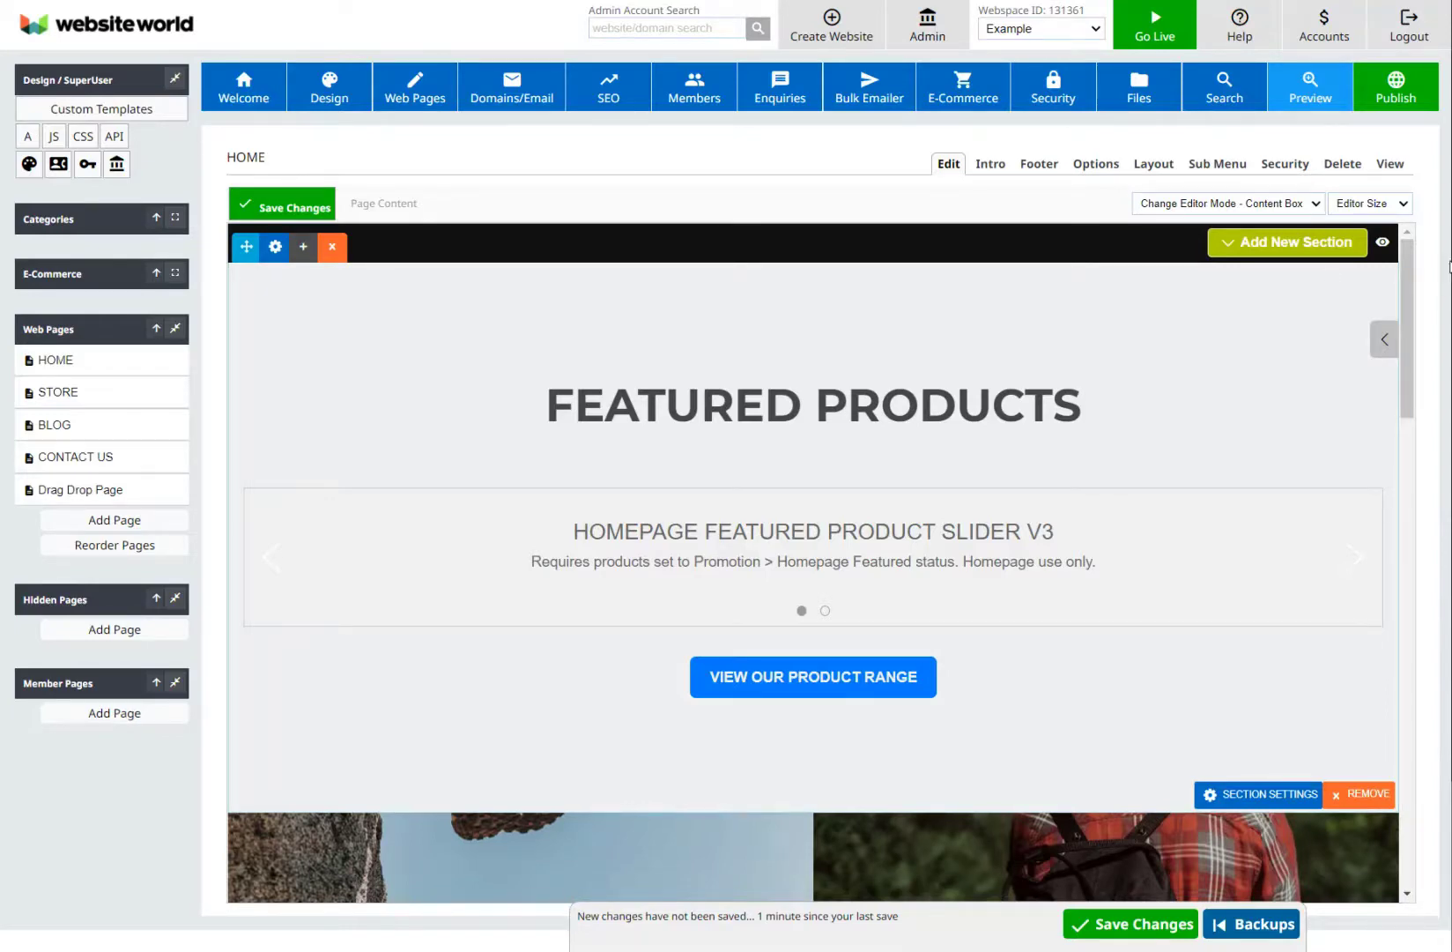
Review the HOME page's sections in the page editor, from the featured products to the outdoors banner.
drag(1412, 260, 1404, 370)
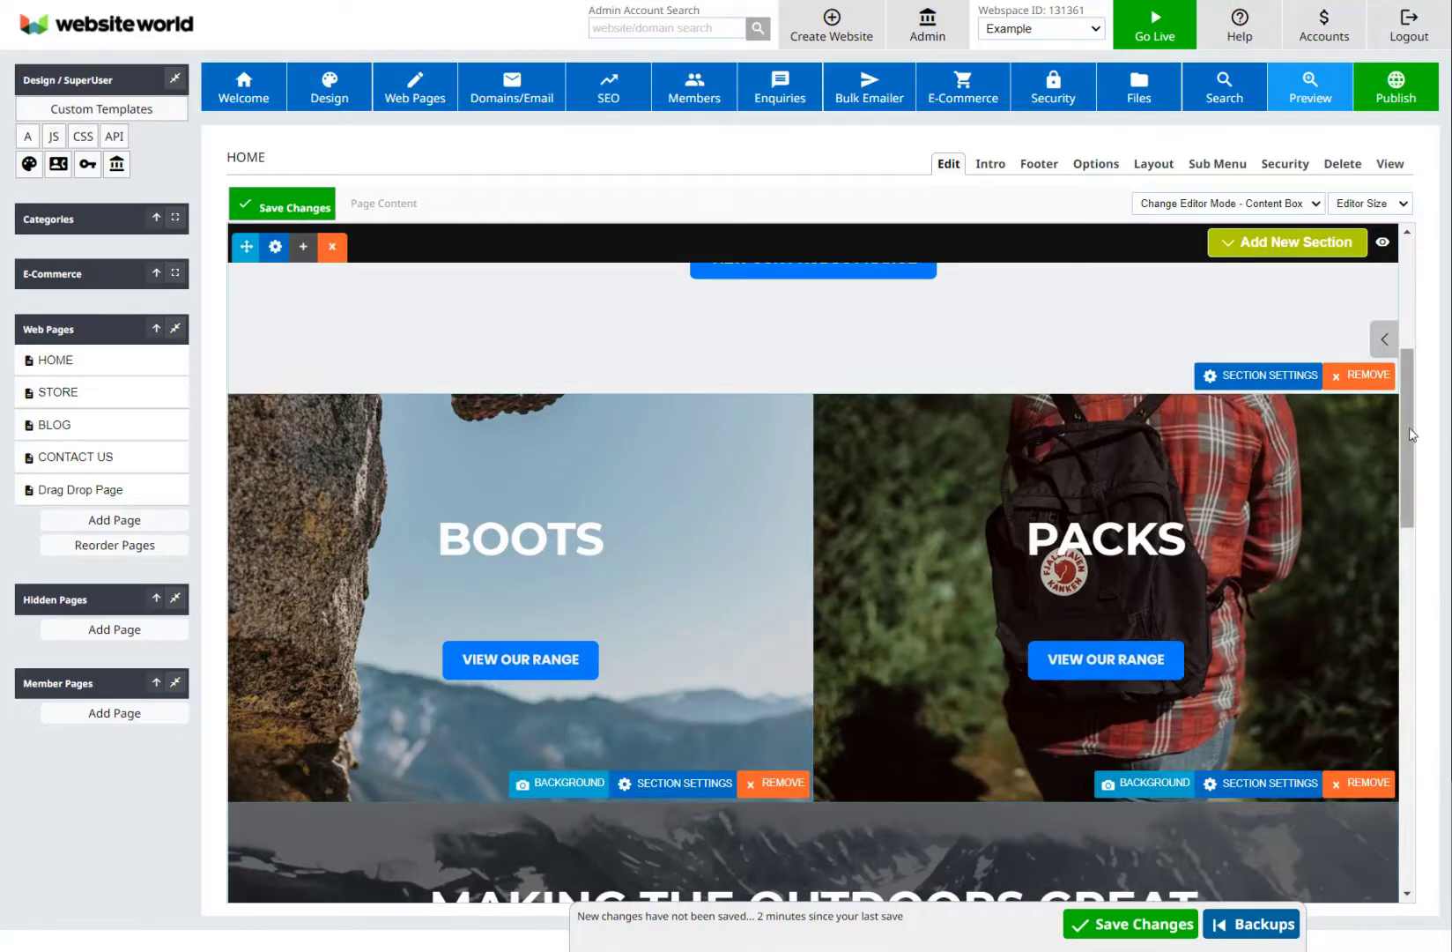
drag(1406, 440, 1415, 547)
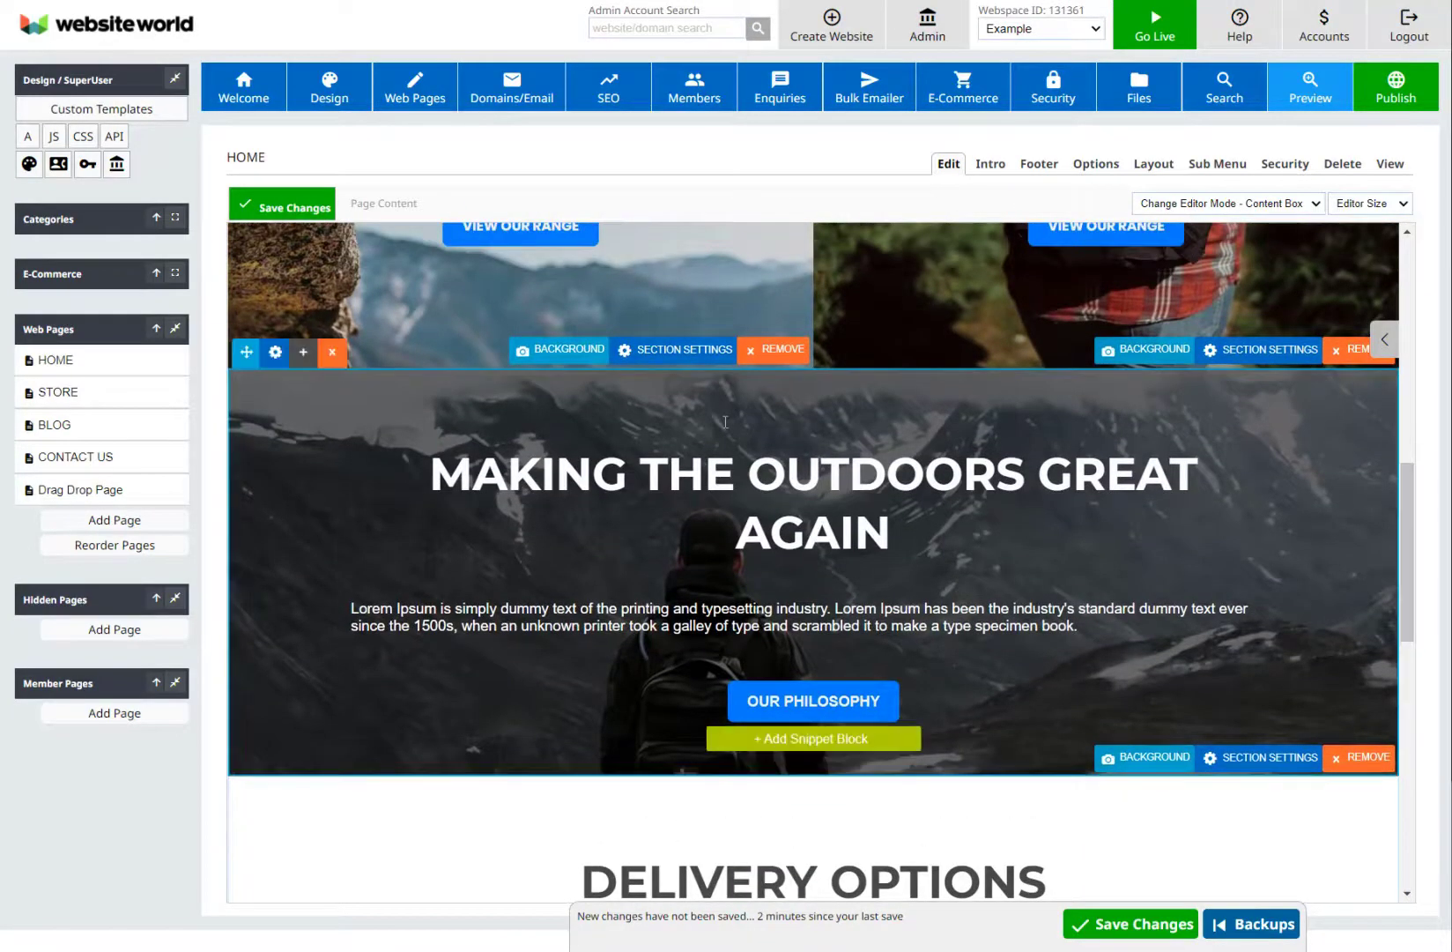
drag(1410, 503, 1410, 236)
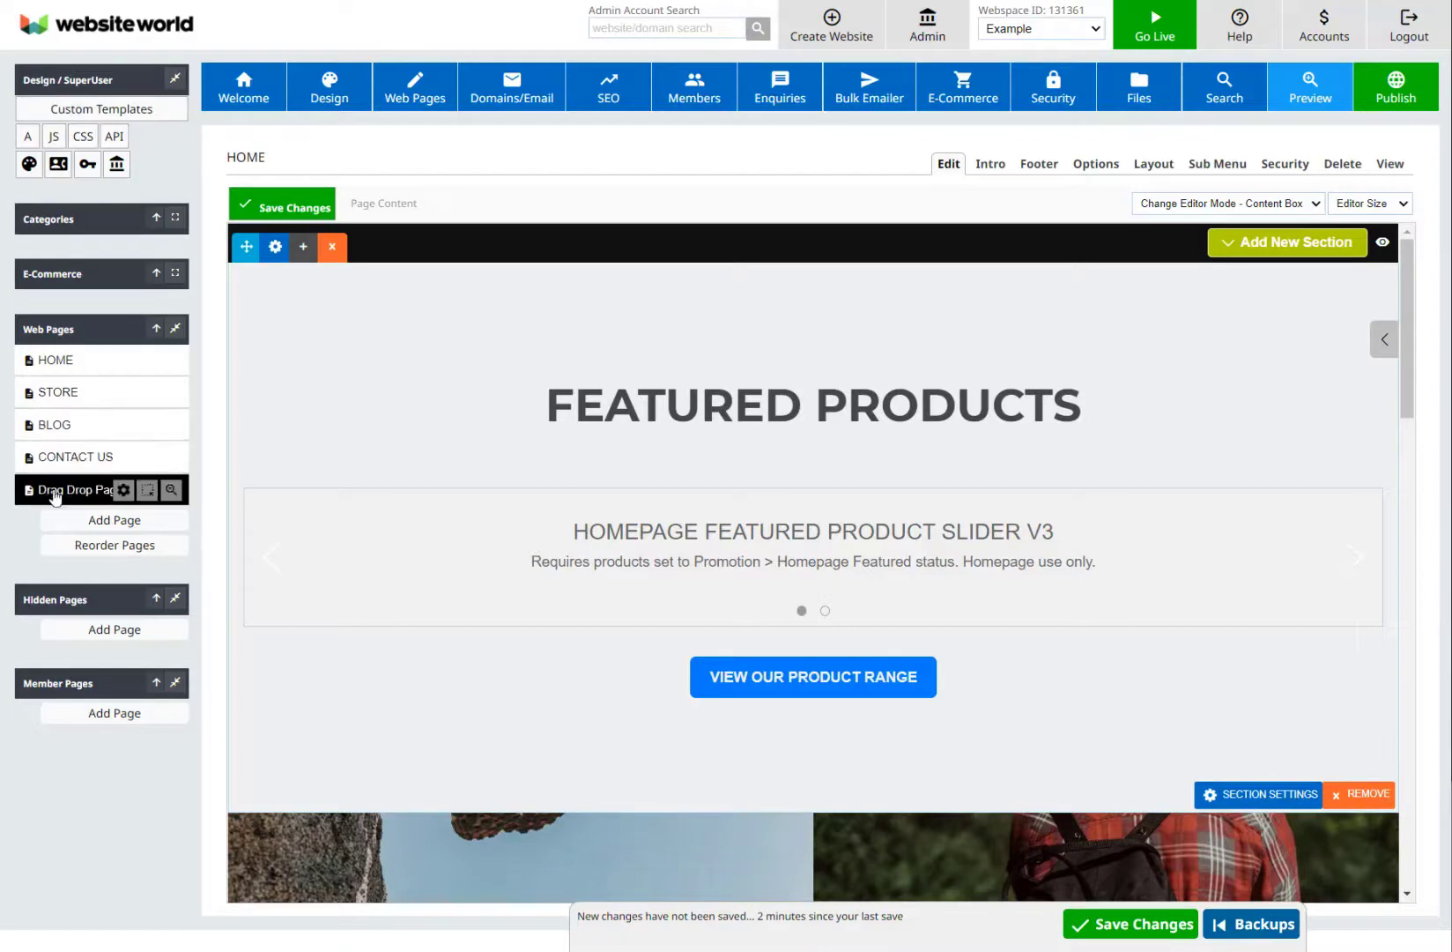
Open the Drag Drop Page for editing and change its editor mode to Content Box (Advanced), accepting the mode change.
click(54, 494)
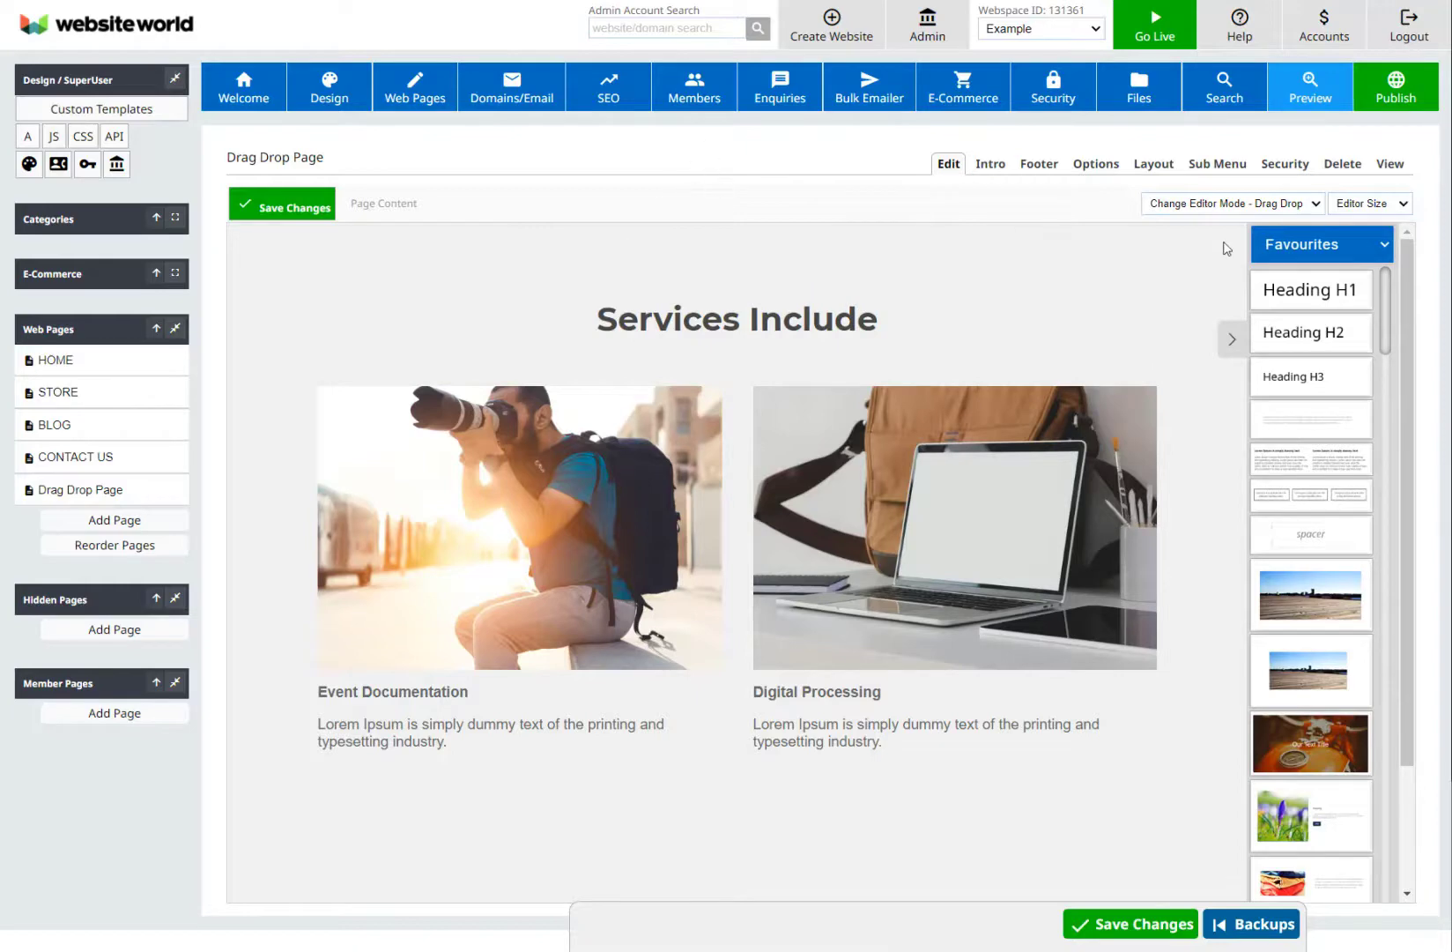
click(1233, 208)
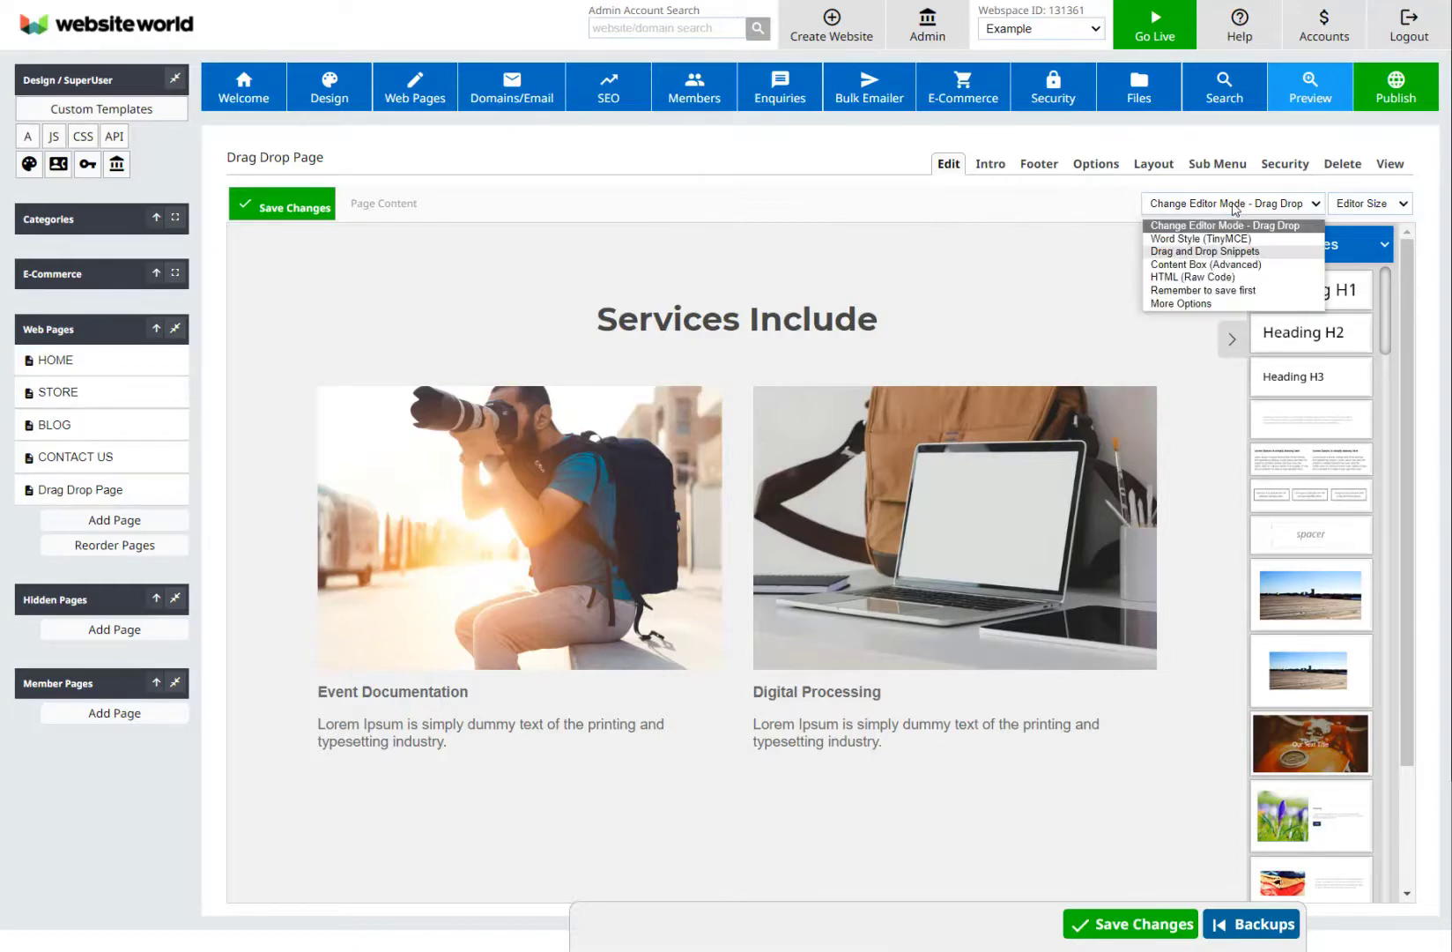
click(1230, 266)
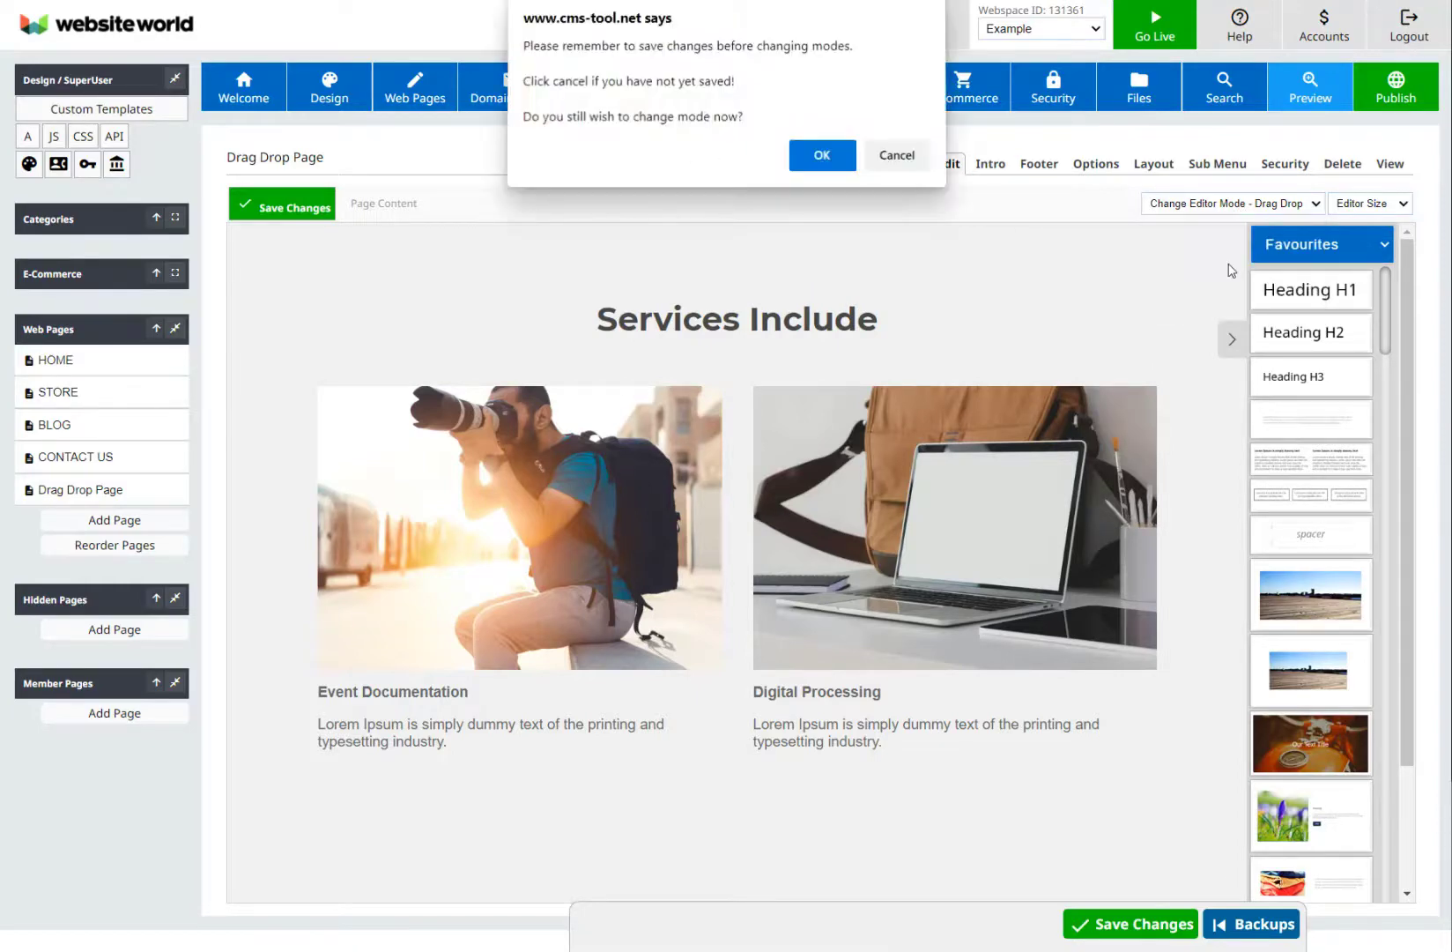
click(822, 159)
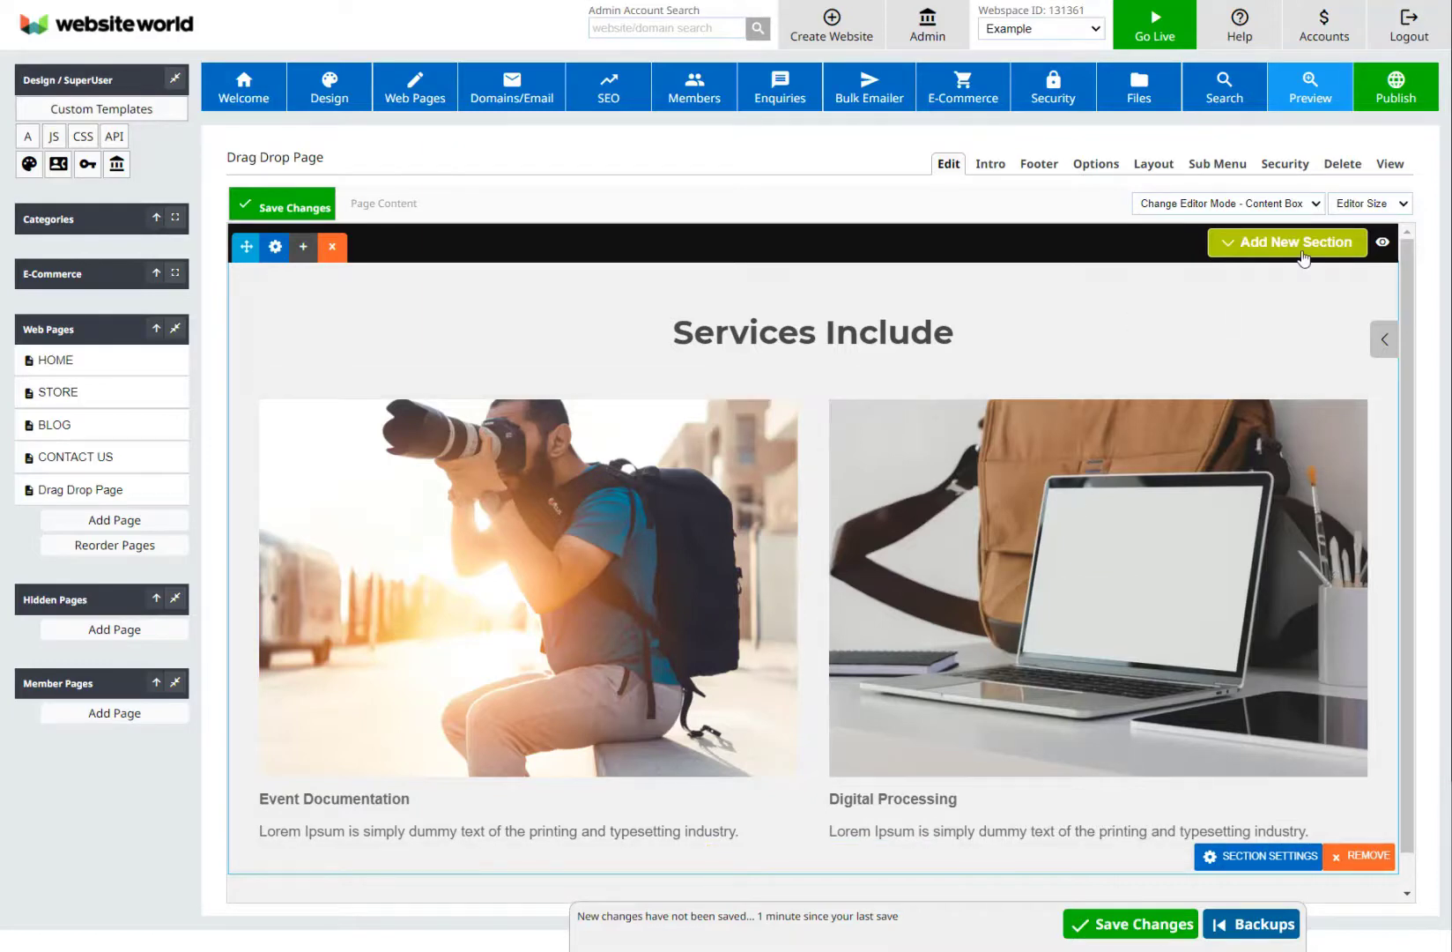
Browse the available layouts for a new section without inserting any.
click(1298, 250)
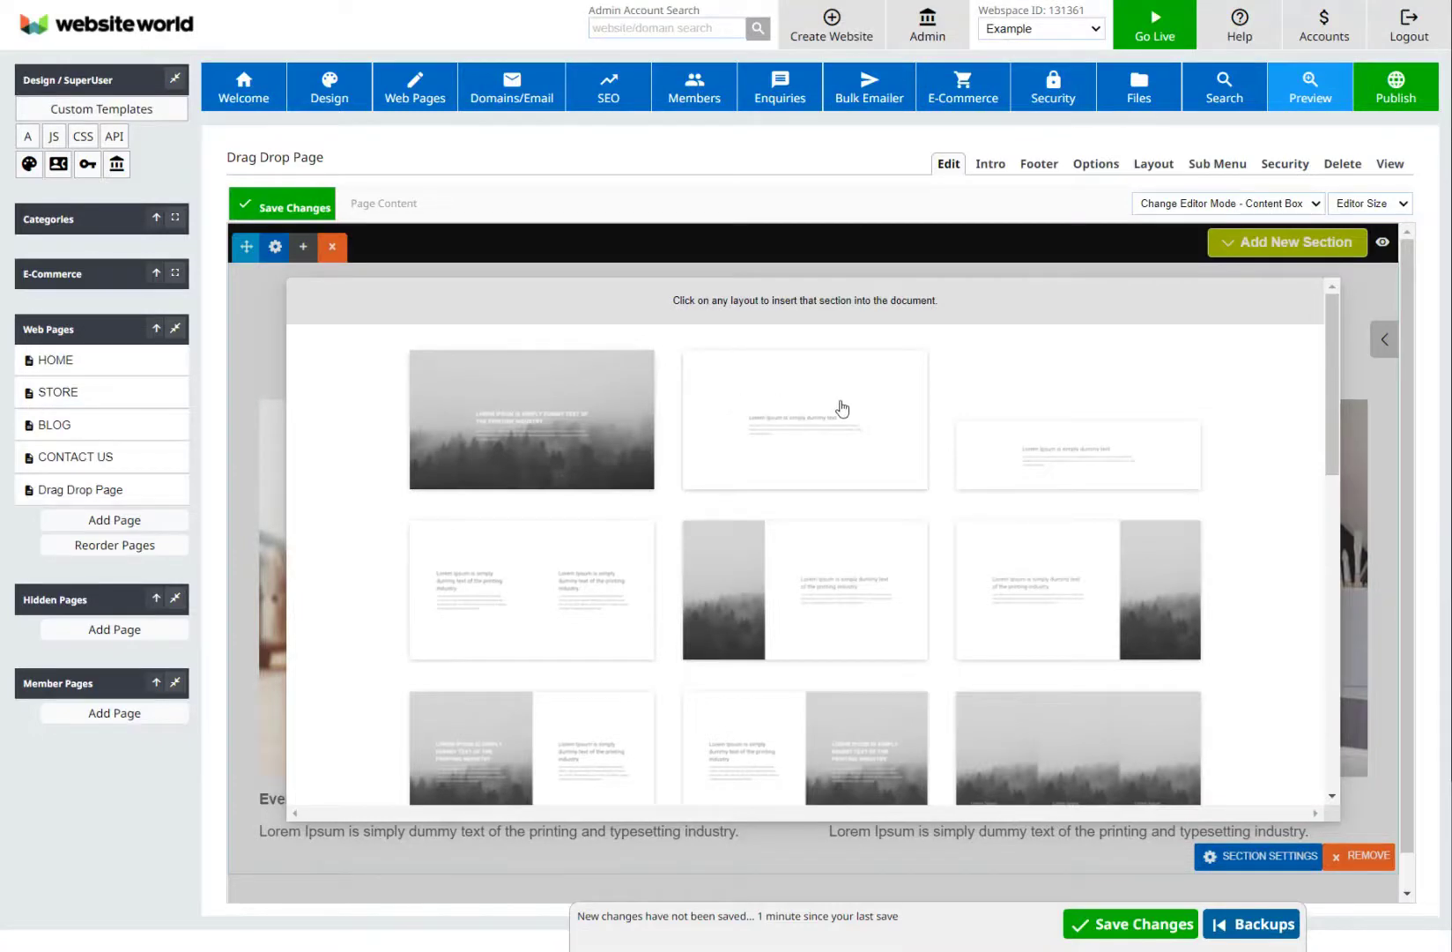
scroll(828, 557, down, 2)
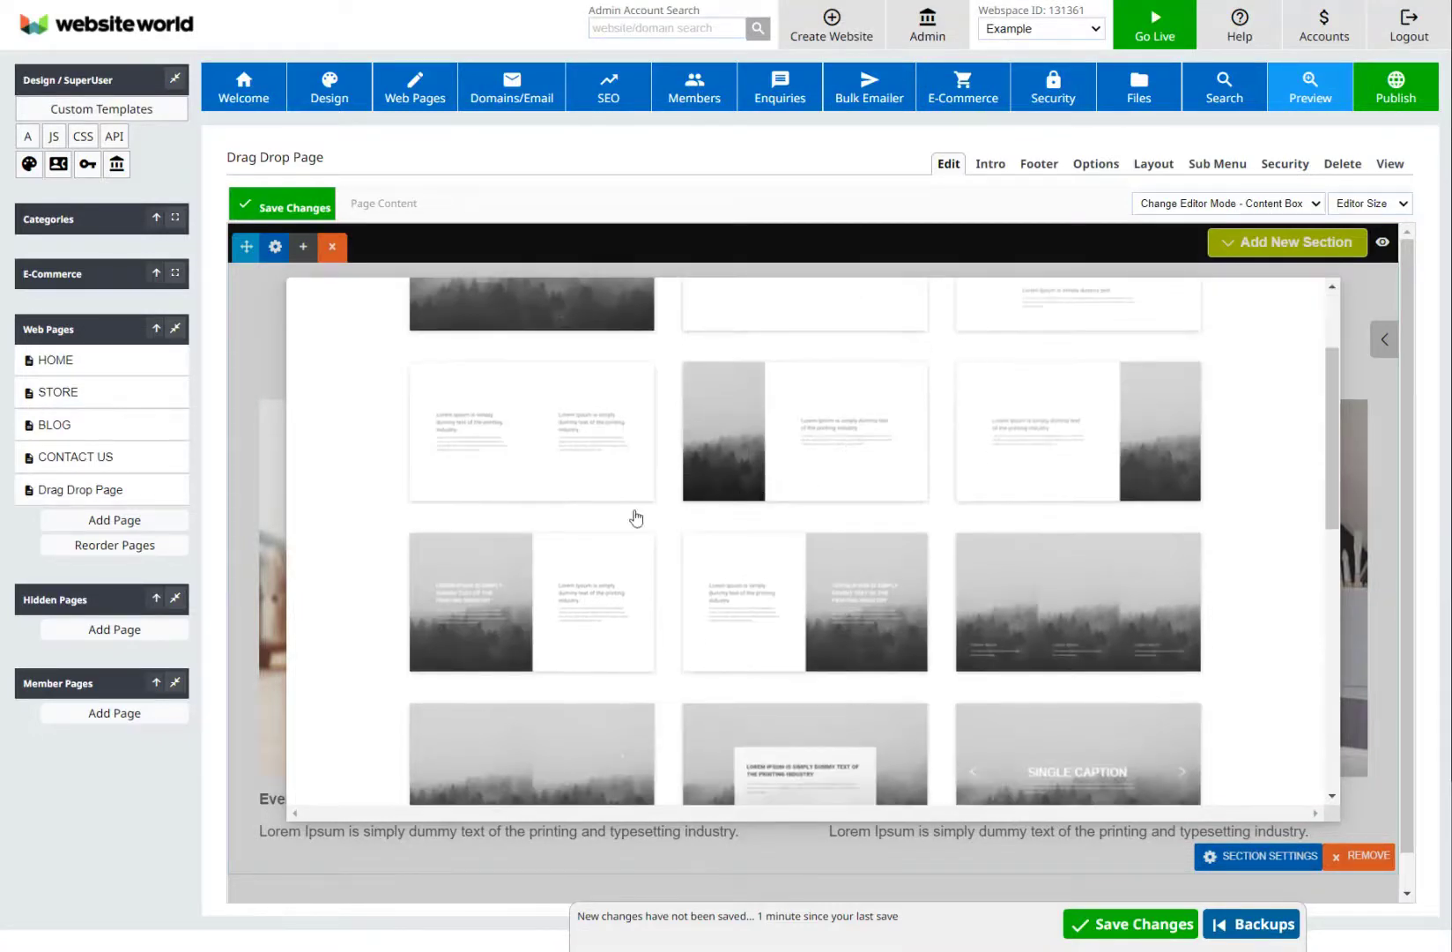
scroll(940, 616, down, 3)
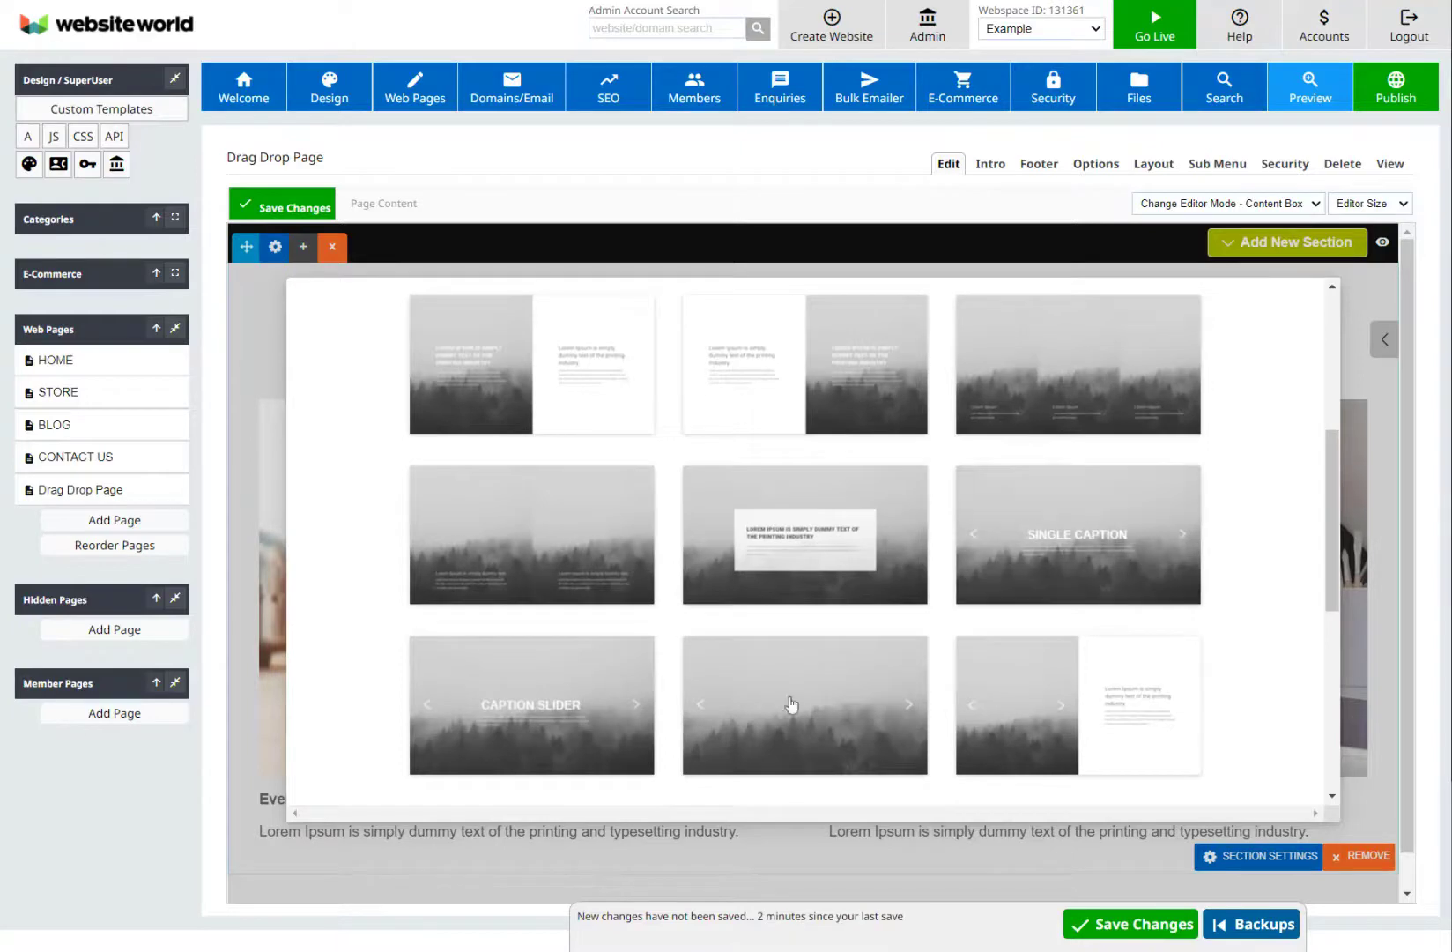
scroll(875, 639, down, 5)
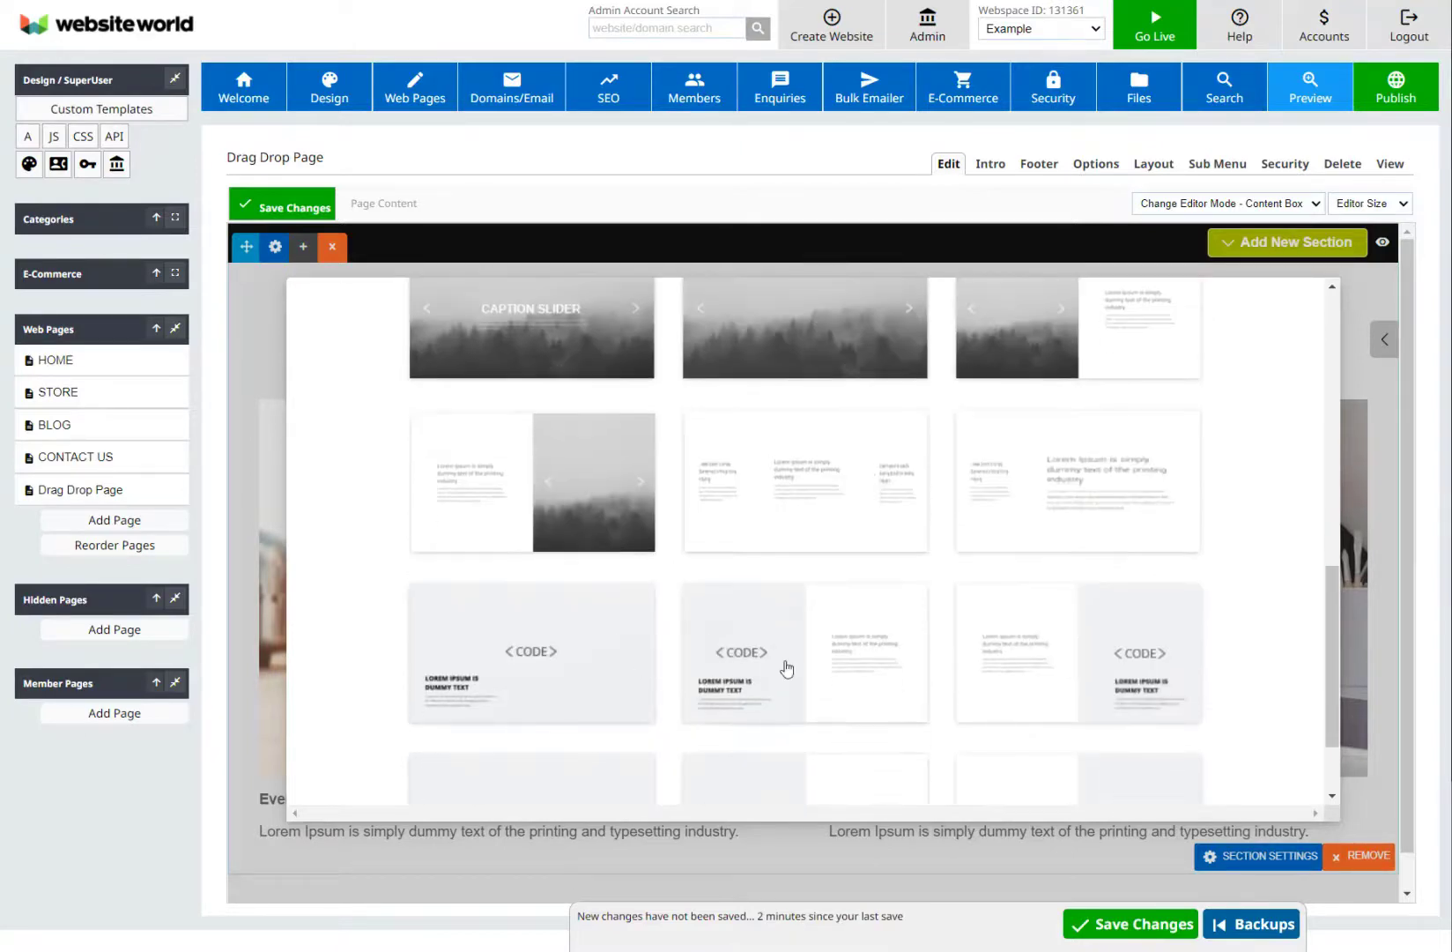
scroll(875, 672, up, 15)
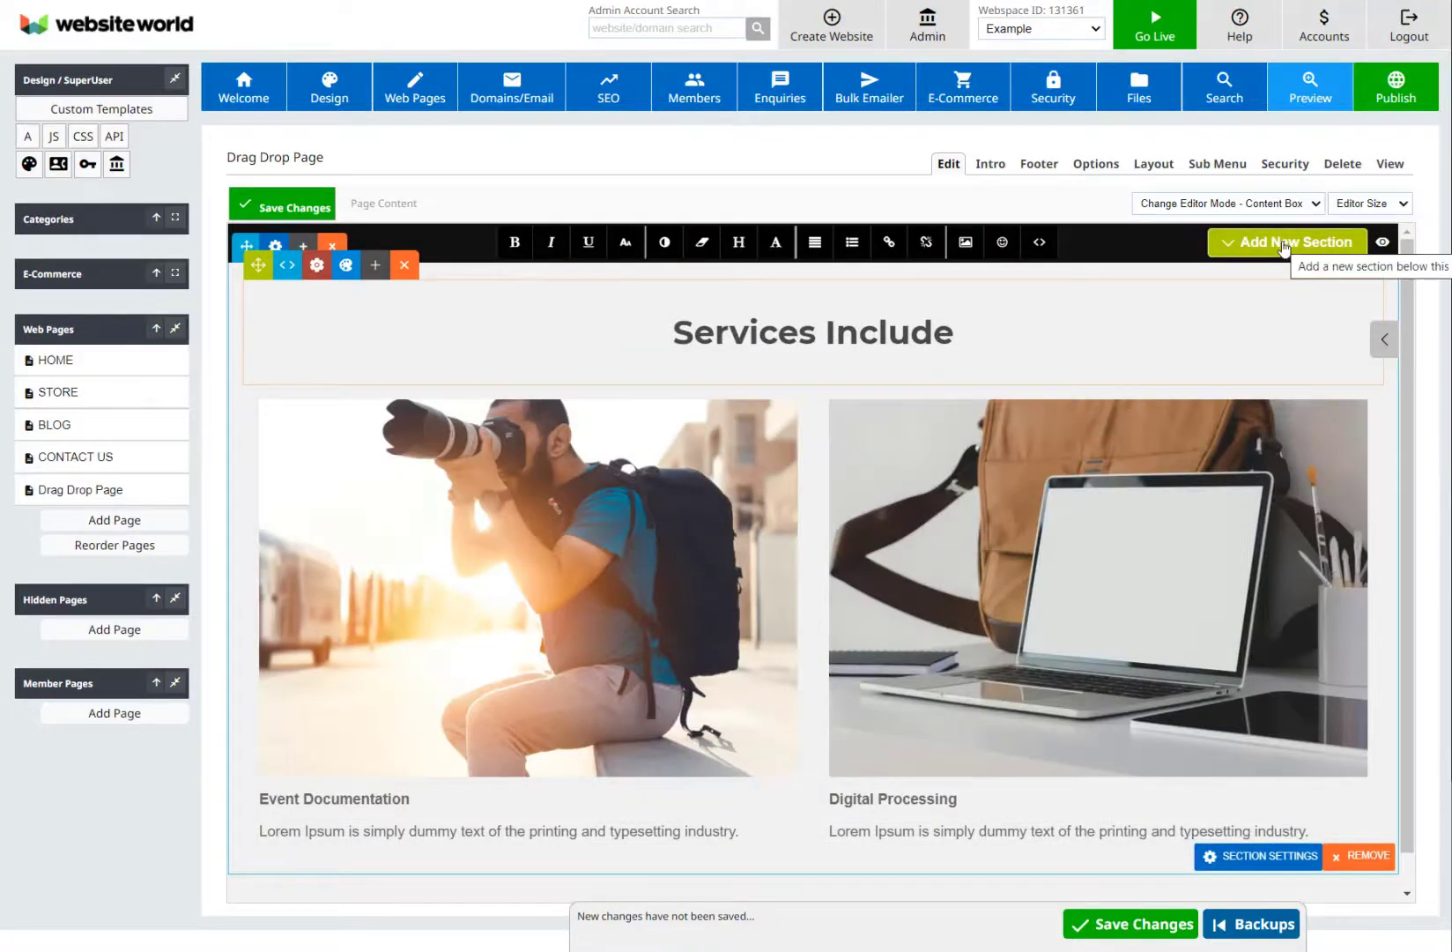
Insert a new plain section with a single heading and paragraph, and move it to the top of the page.
click(1282, 246)
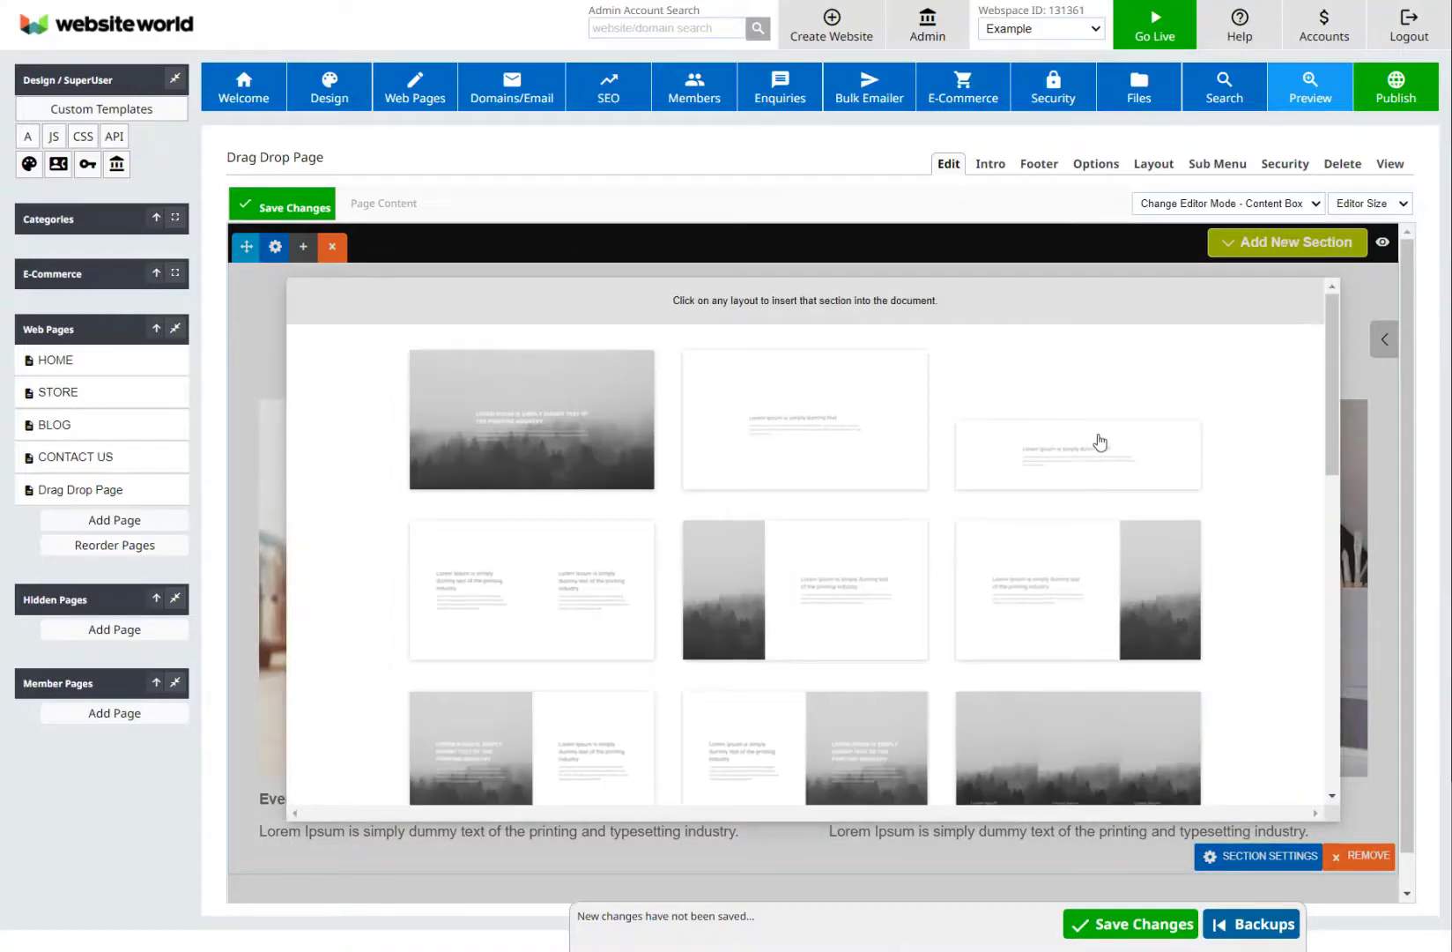
click(804, 427)
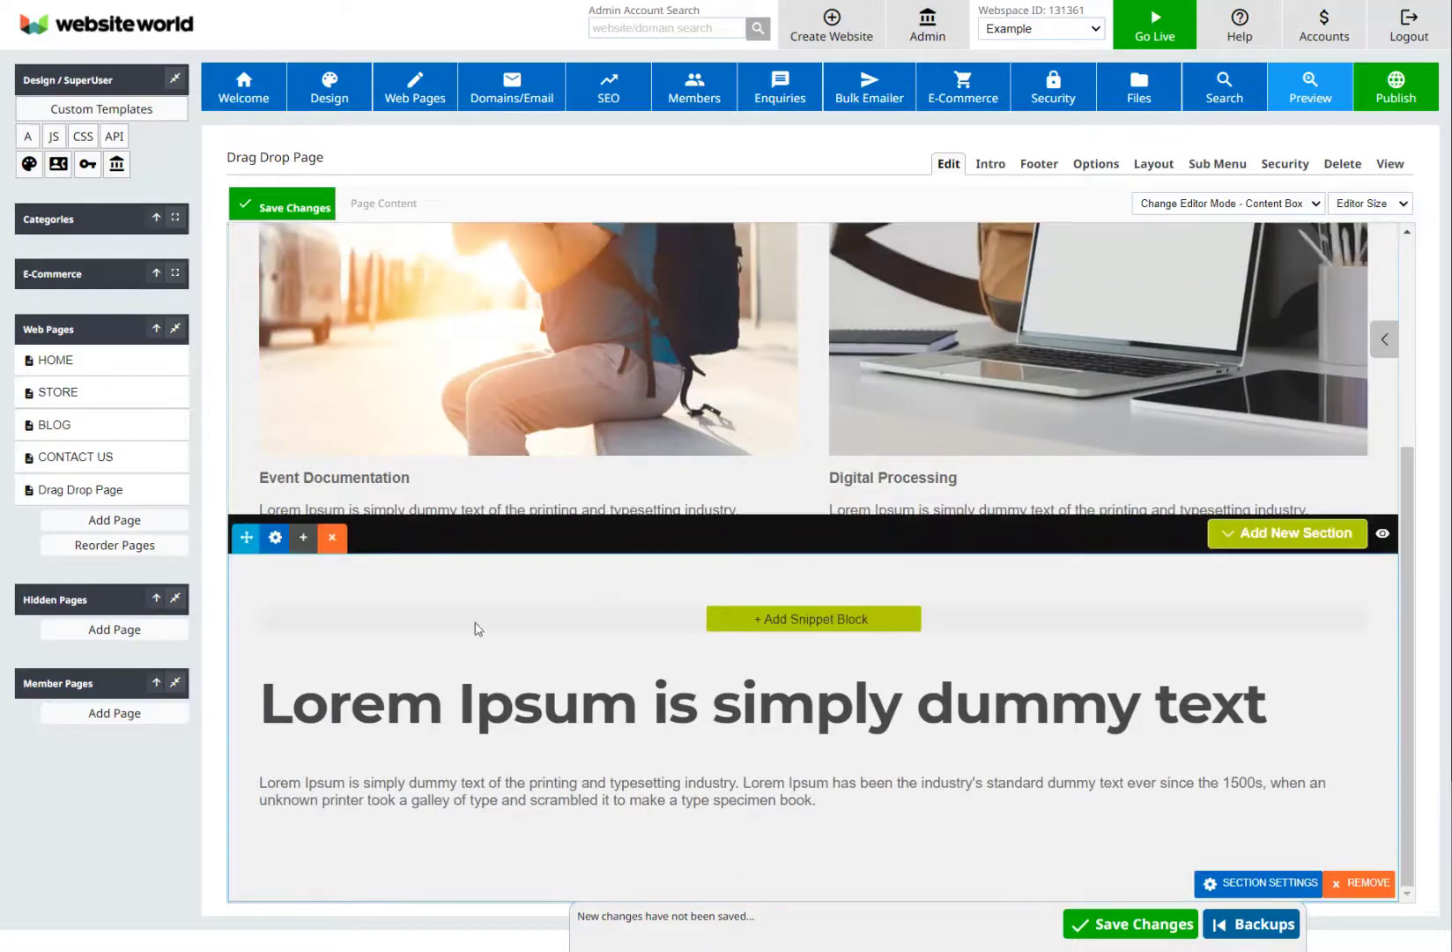
click(247, 540)
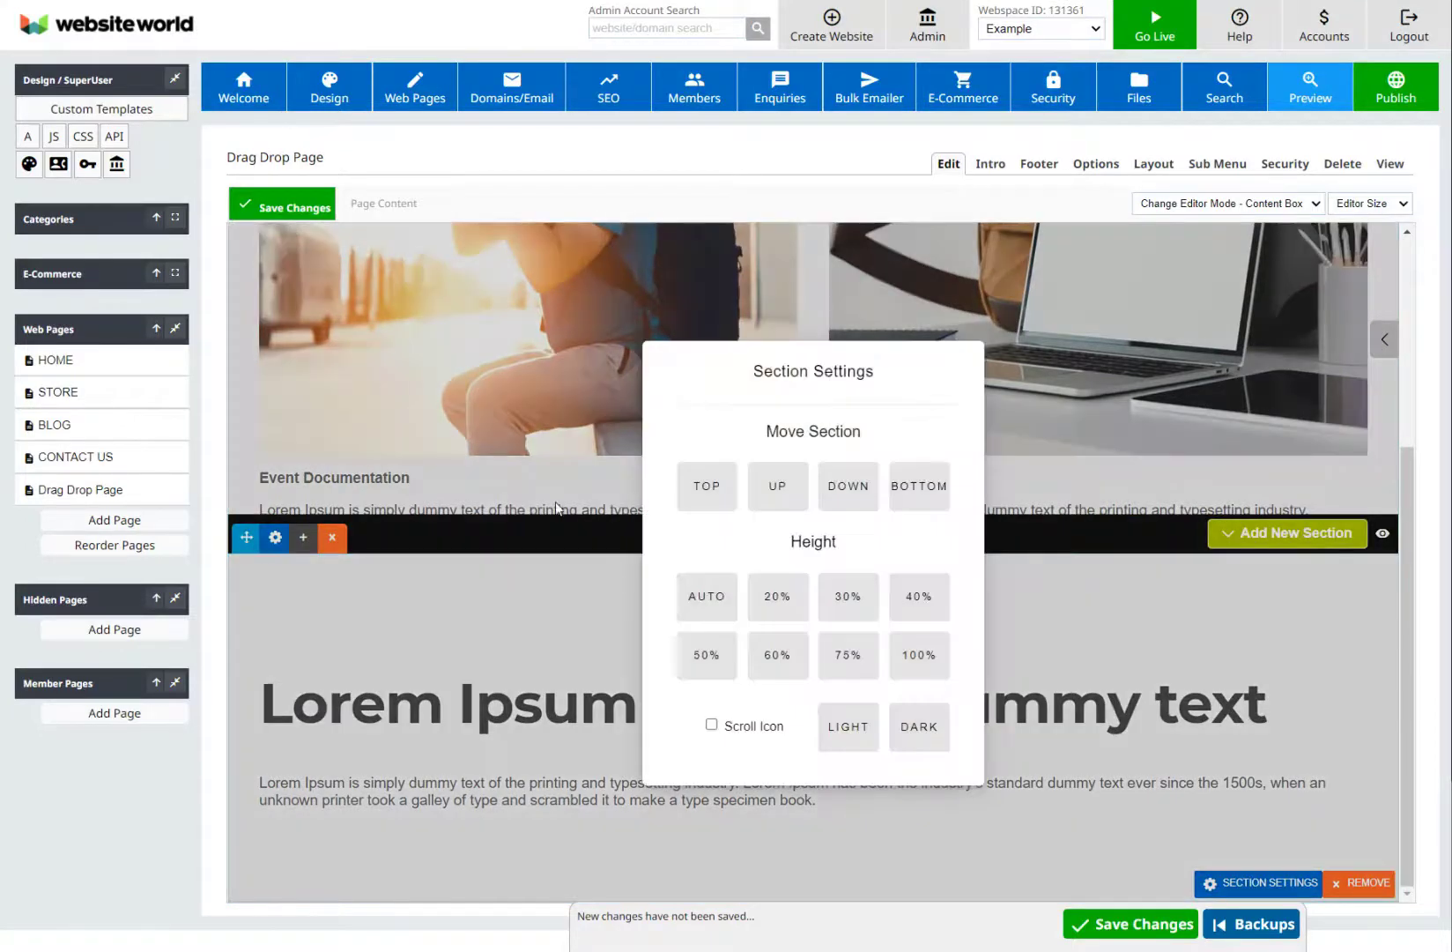
click(707, 487)
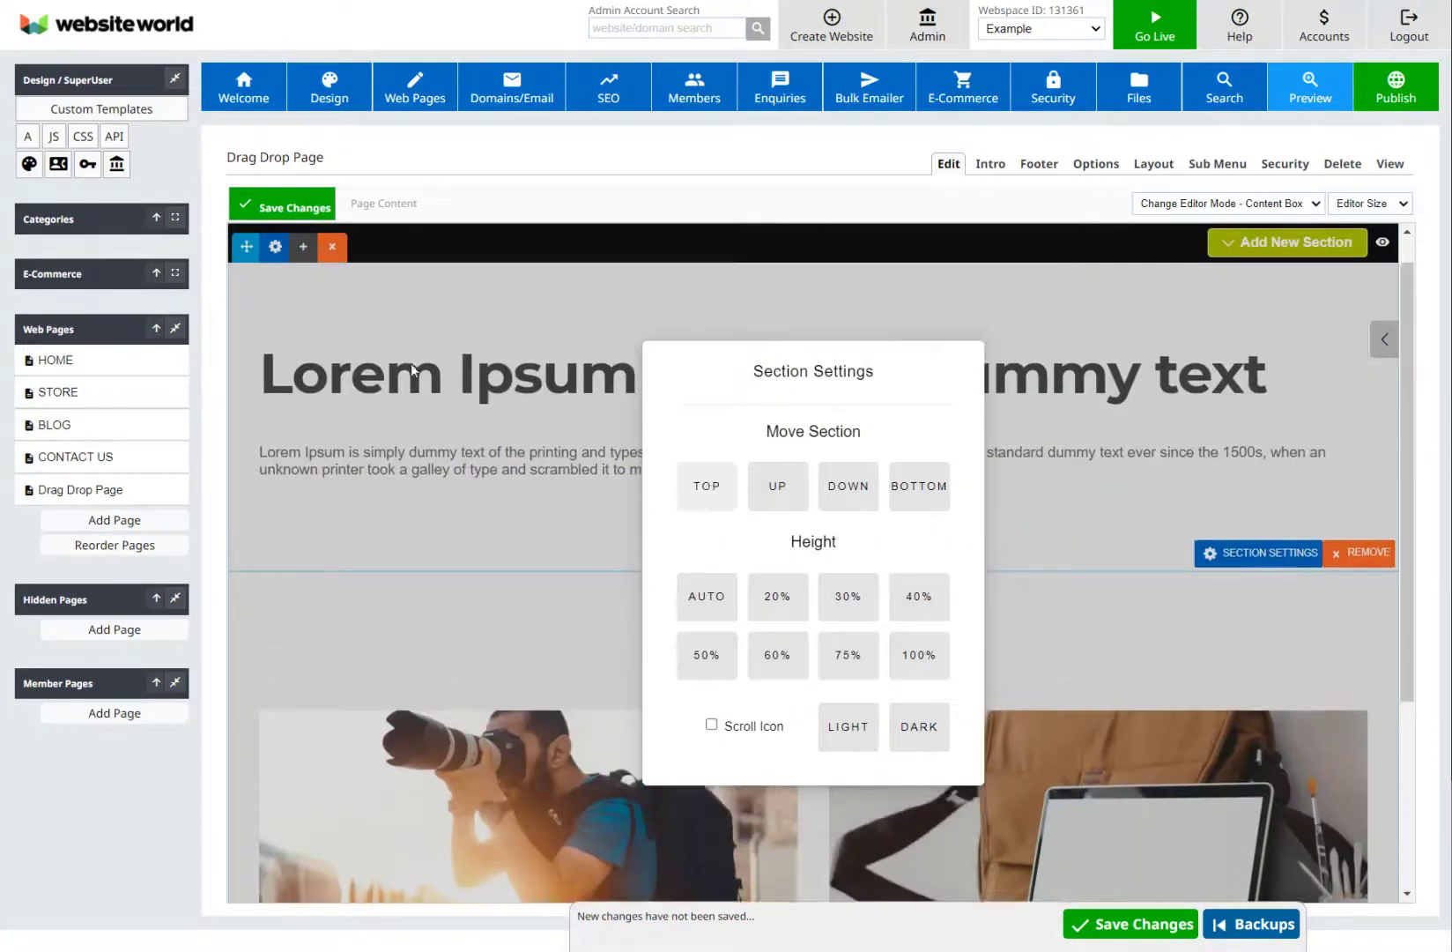
click(411, 342)
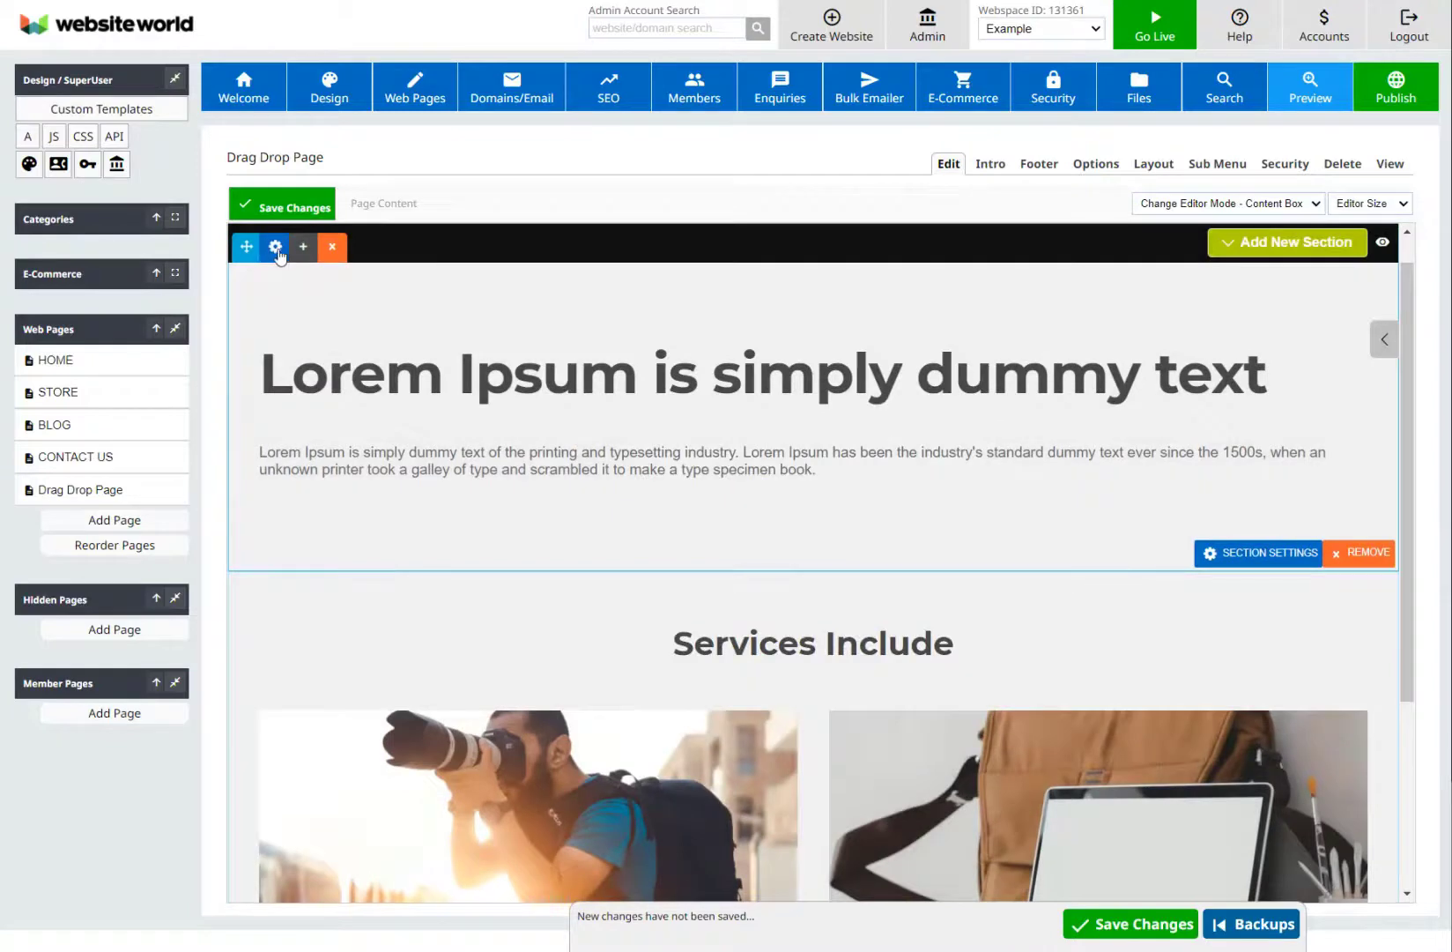
Give the new top section a red background, rgb(237, 61, 61), and turn on light text.
click(277, 248)
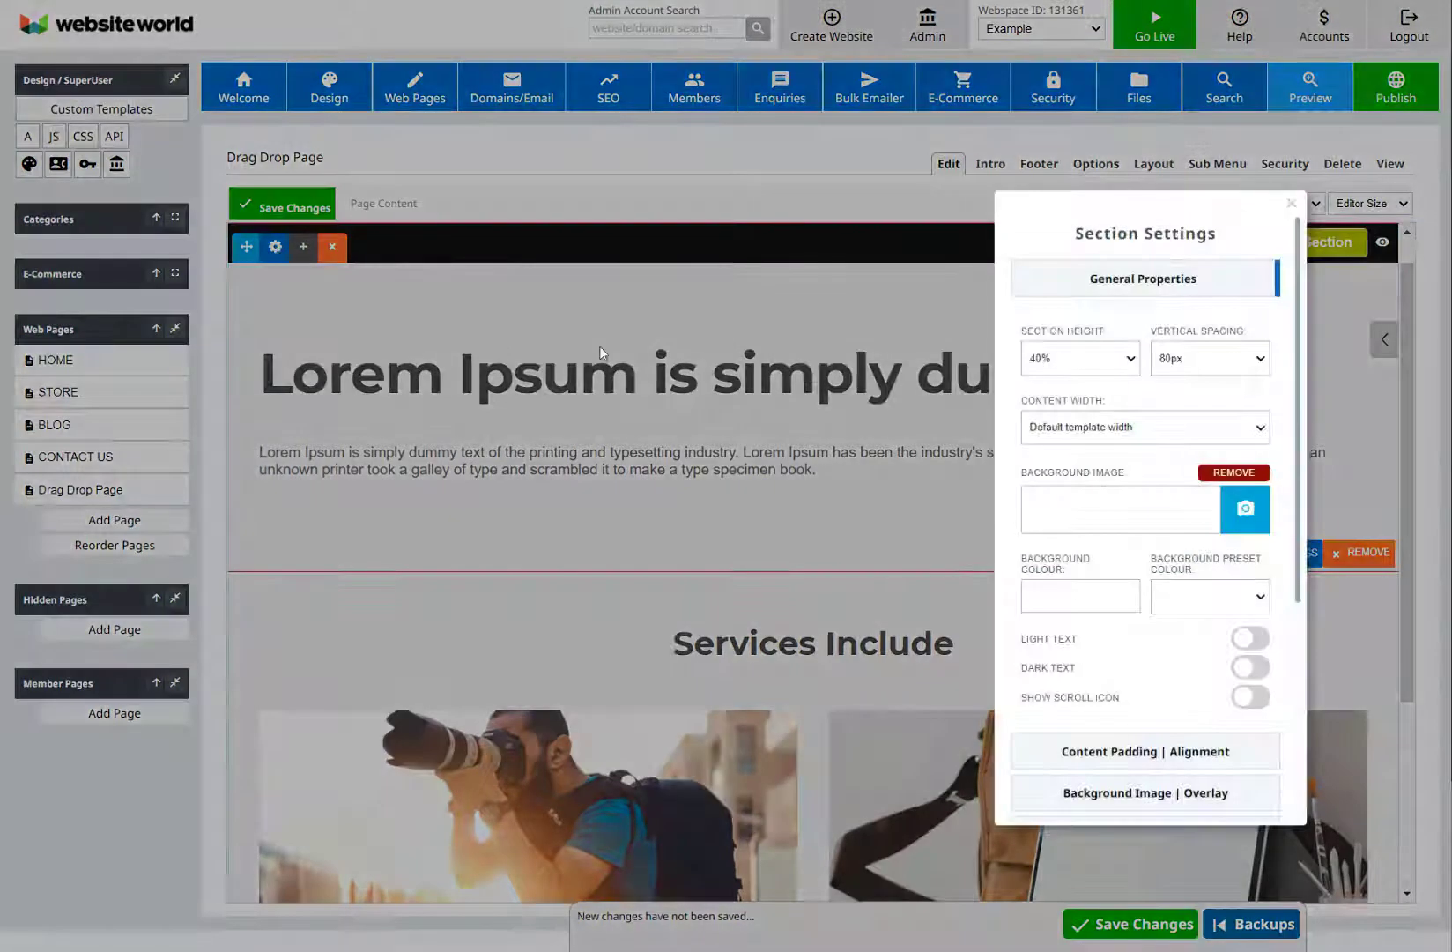
click(1077, 583)
click(1051, 641)
drag(1052, 641, 1120, 626)
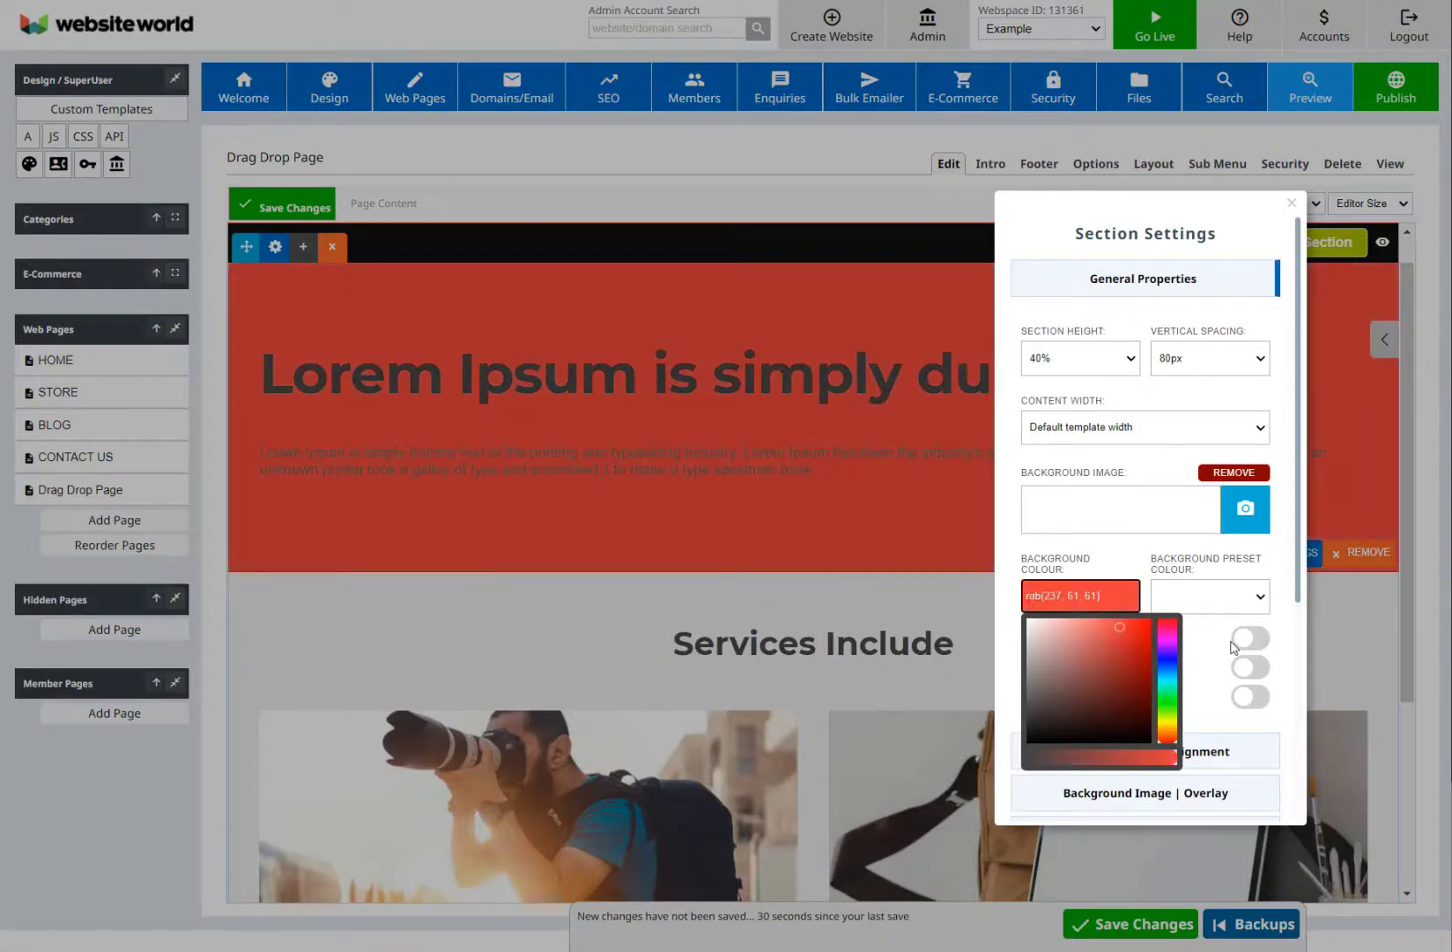
click(1213, 635)
click(1257, 641)
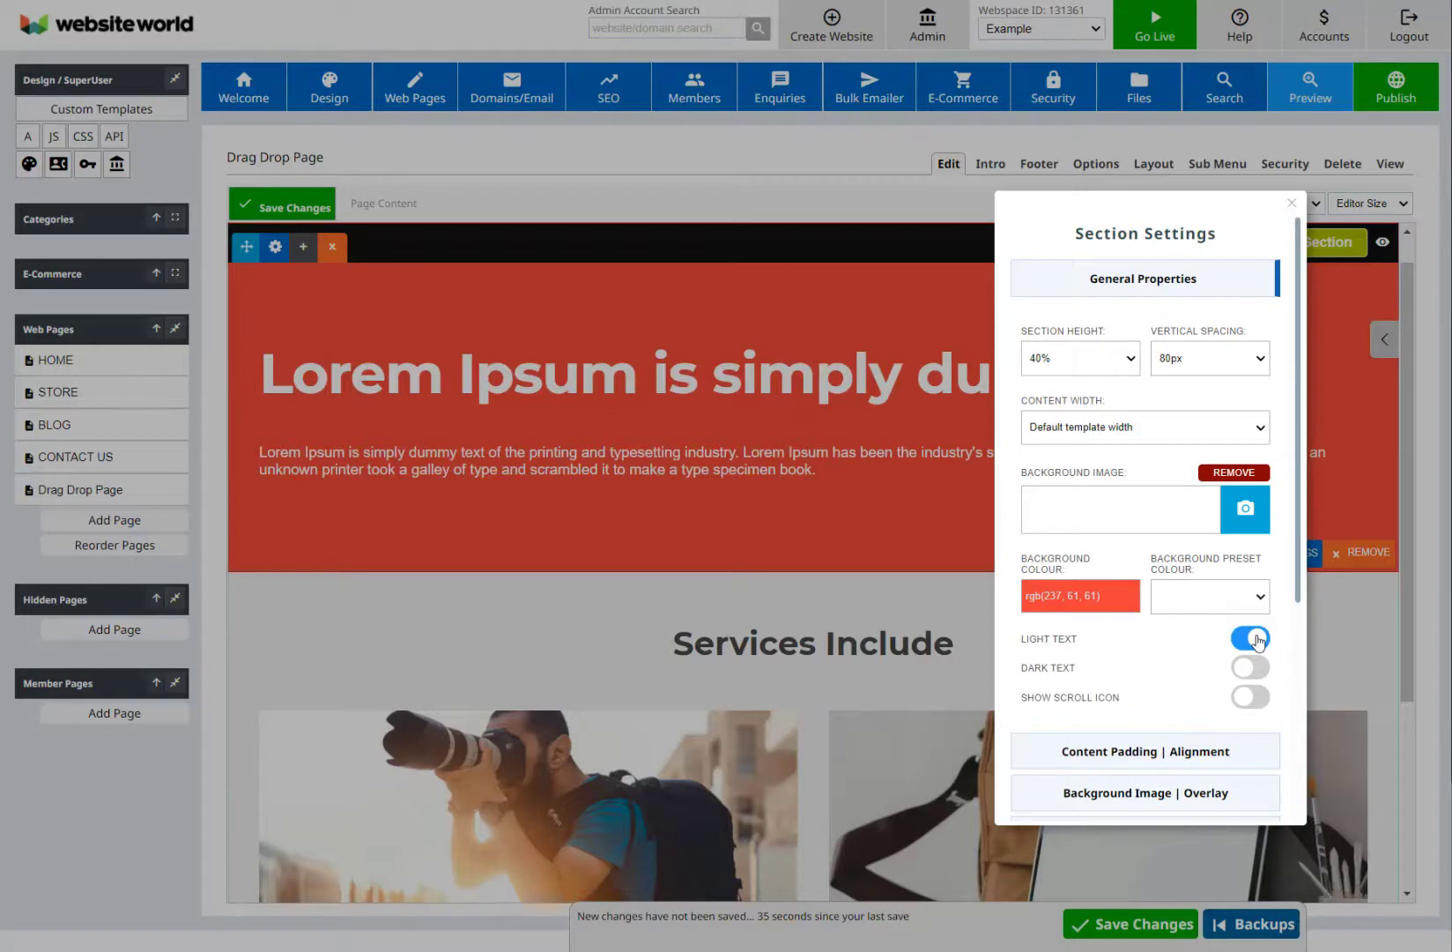
click(834, 461)
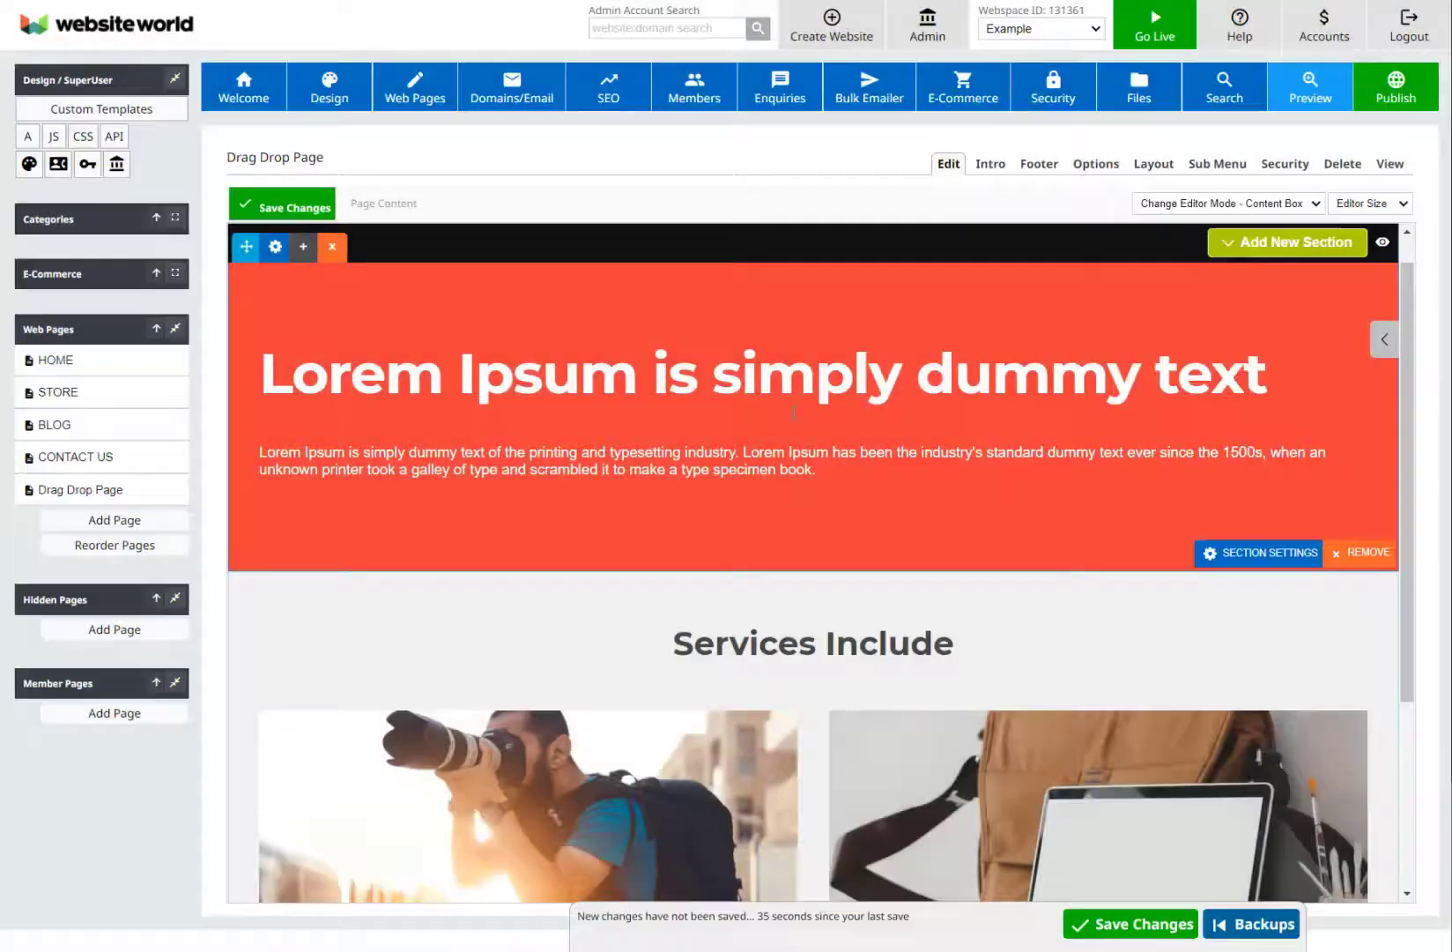
Add a single-button snippet from the Favourites below the red section's paragraph.
click(817, 498)
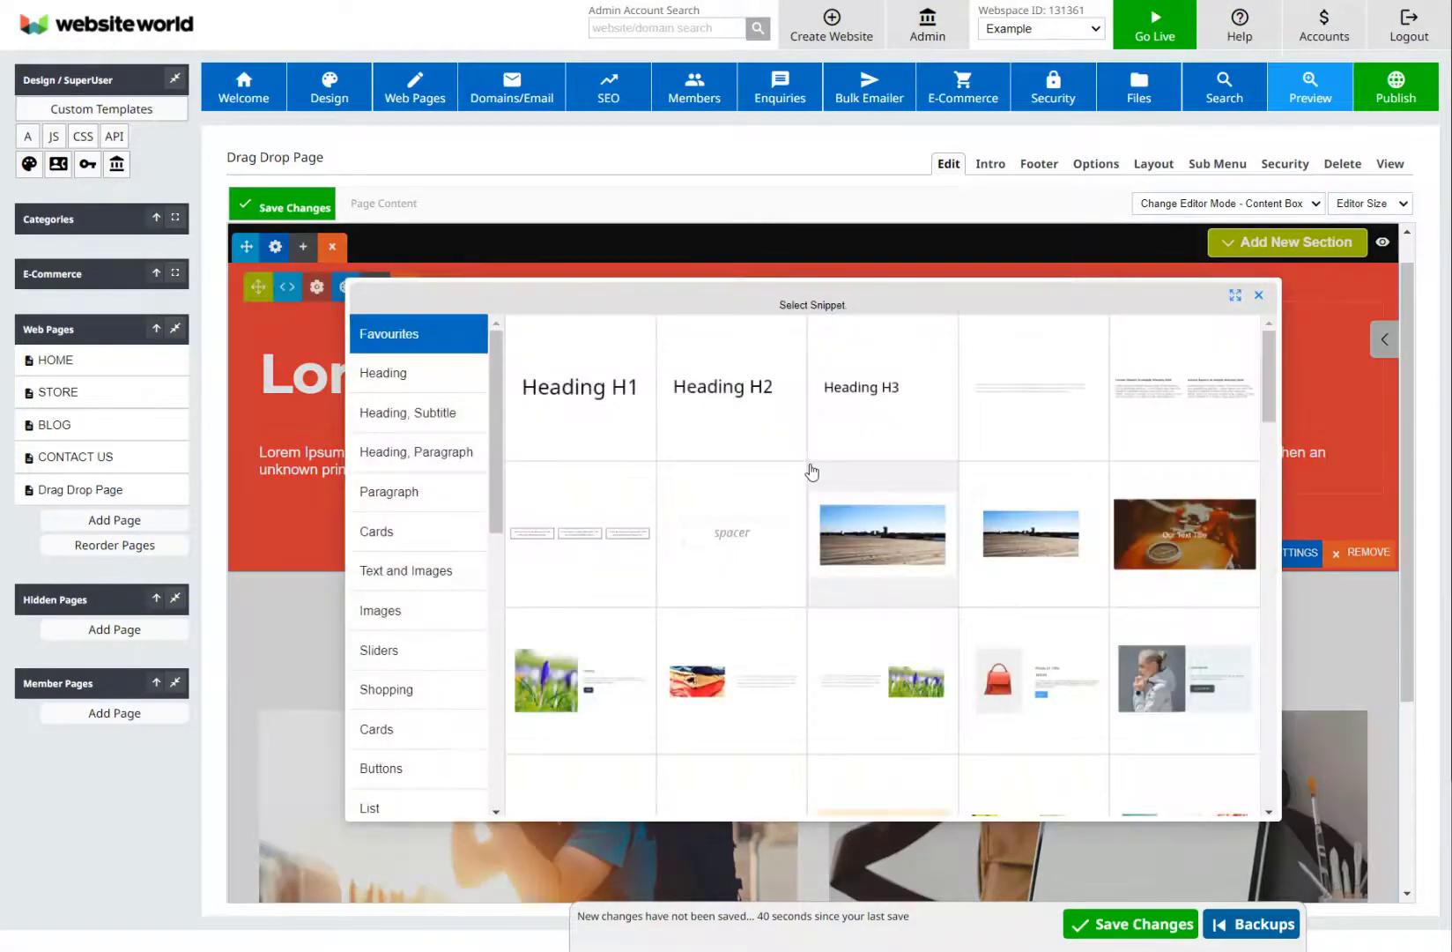
scroll(866, 560, down, 5)
scroll(879, 580, down, 2)
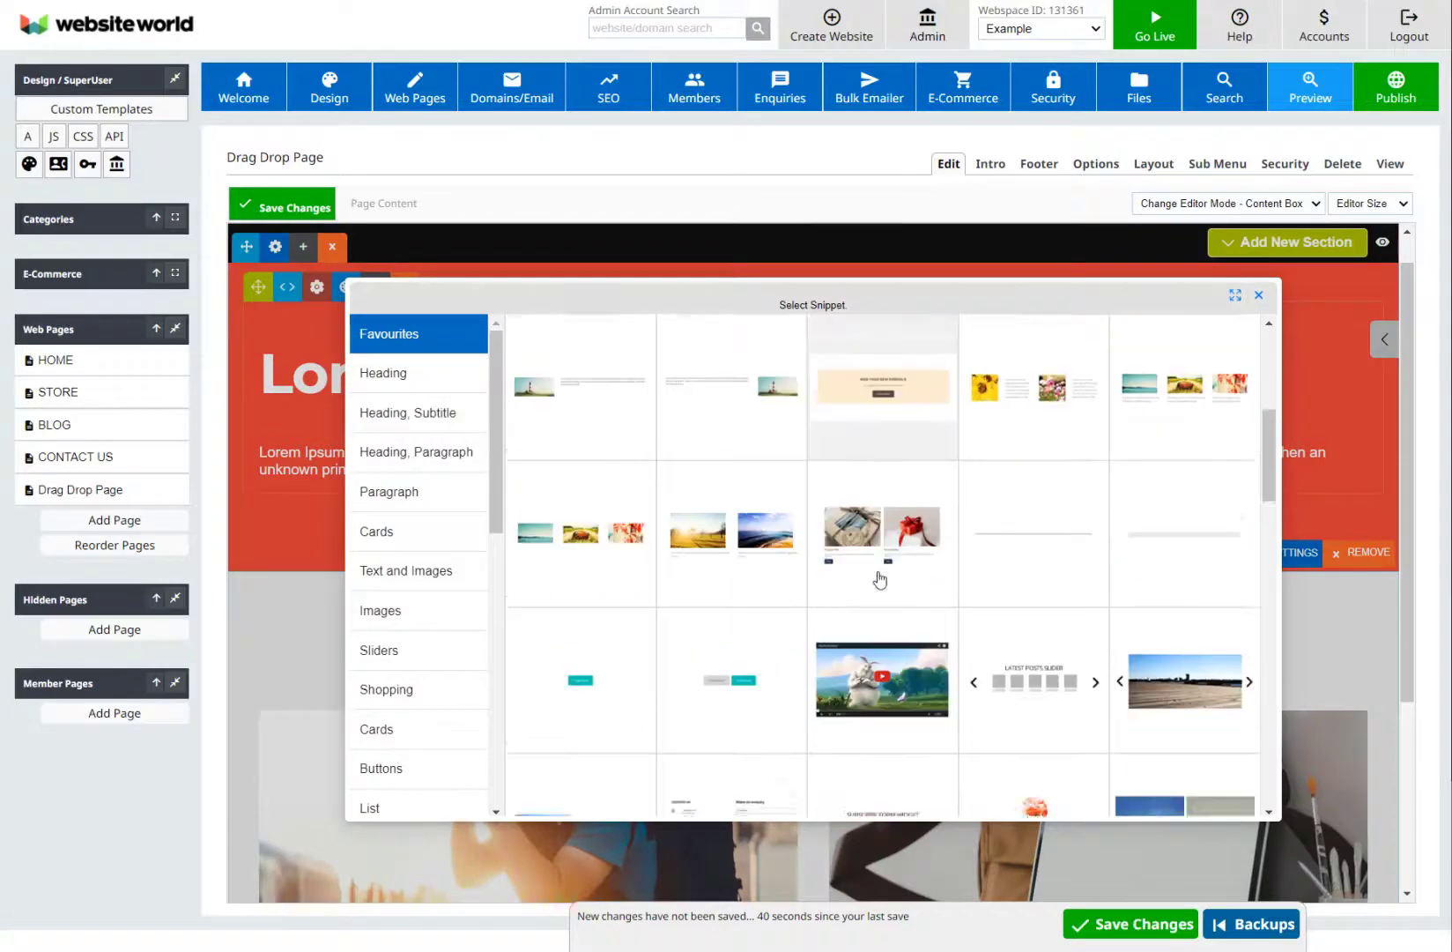
click(573, 668)
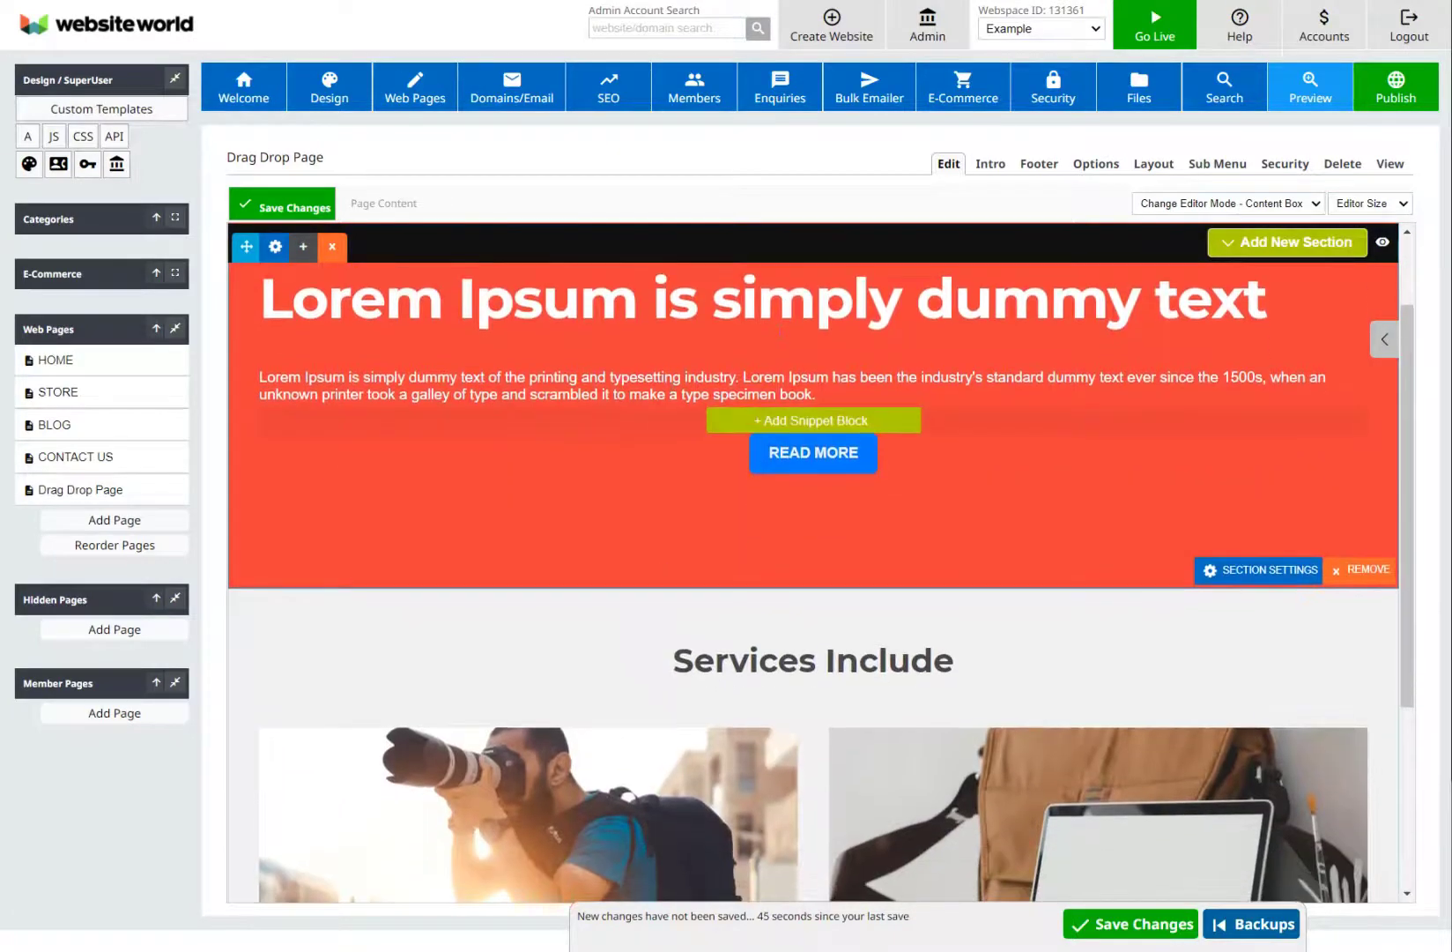
scroll(606, 416, up, 2)
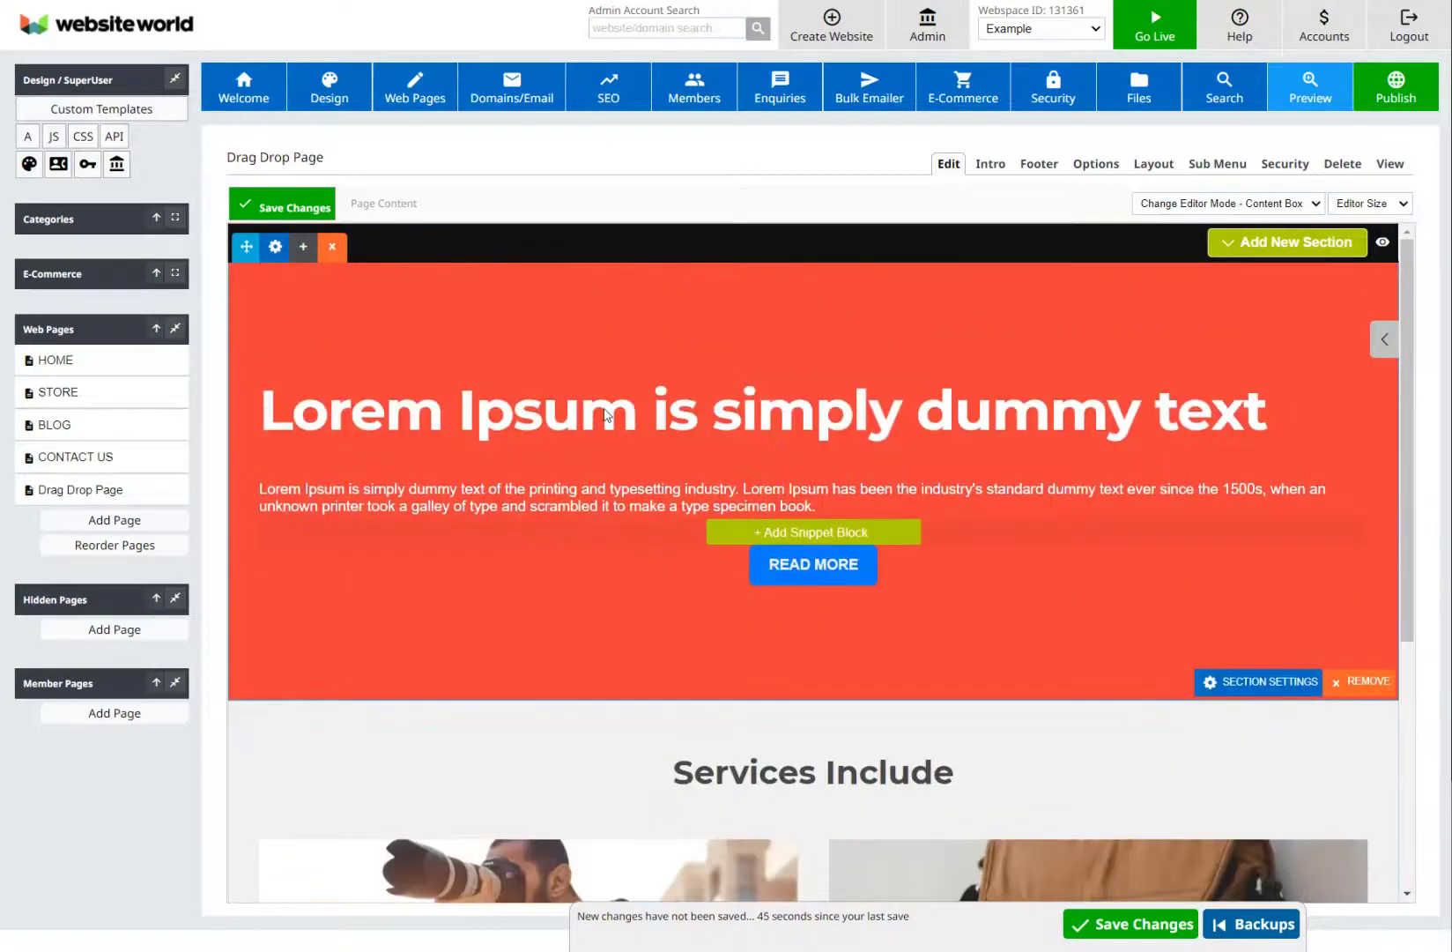
Set the red section's height to 100% and its content width to 500px.
click(276, 249)
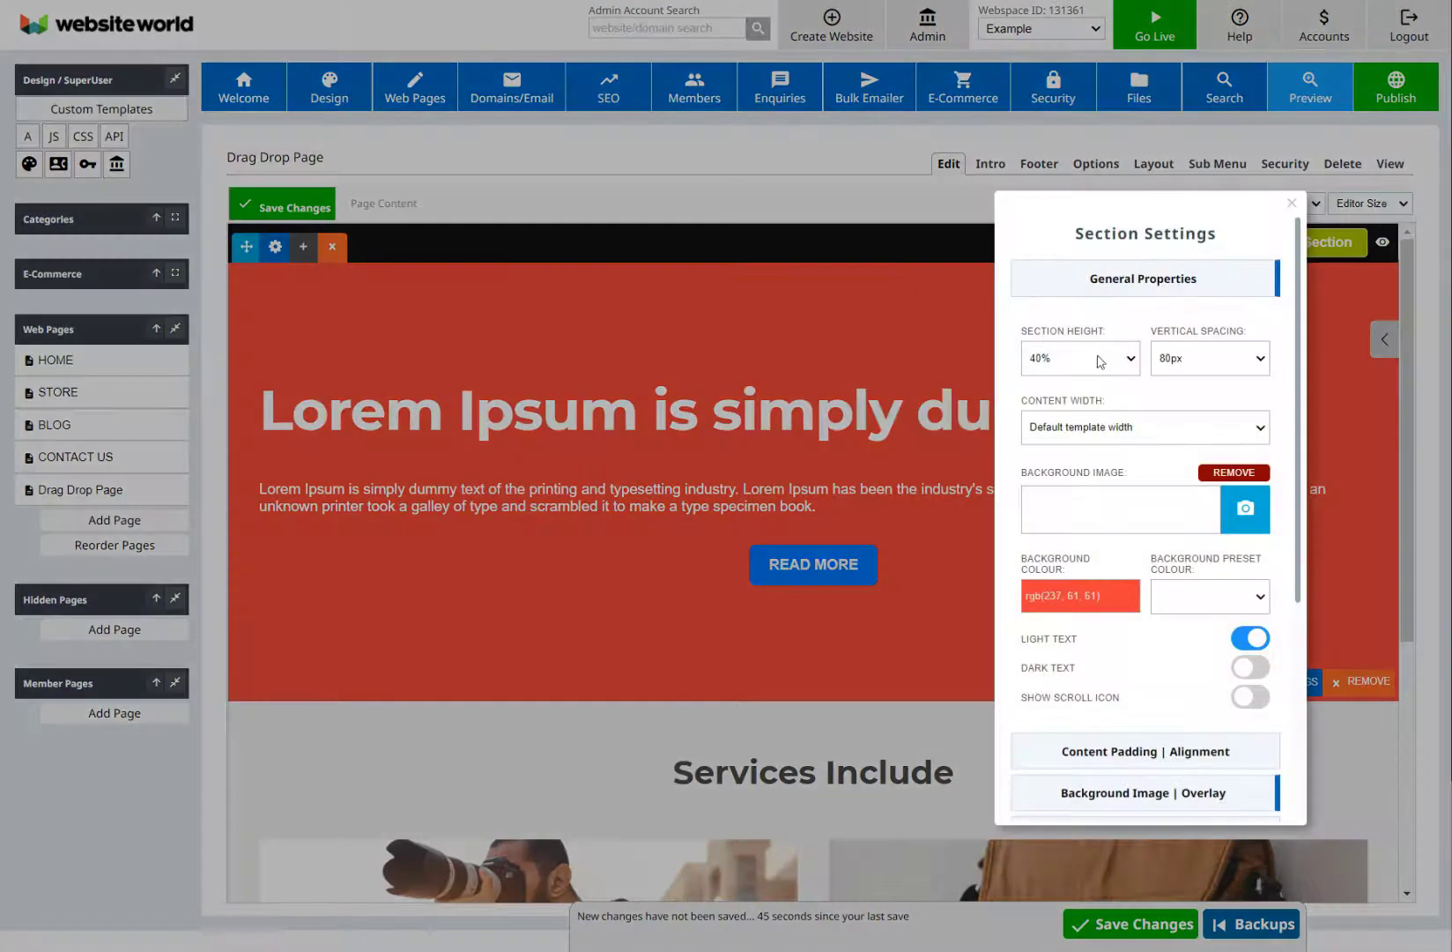
click(1100, 358)
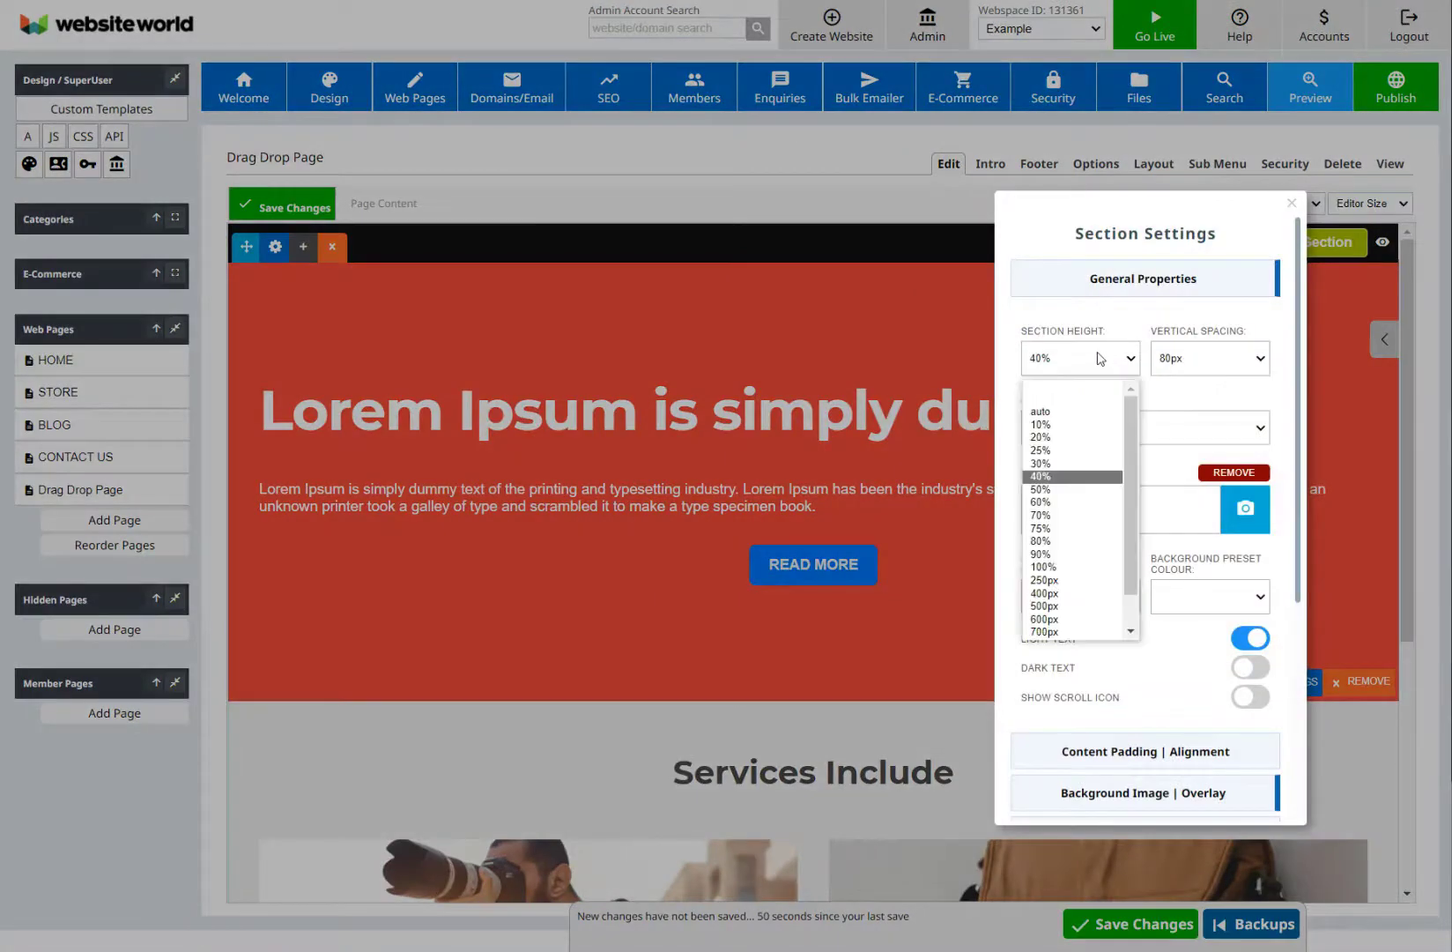
click(1086, 566)
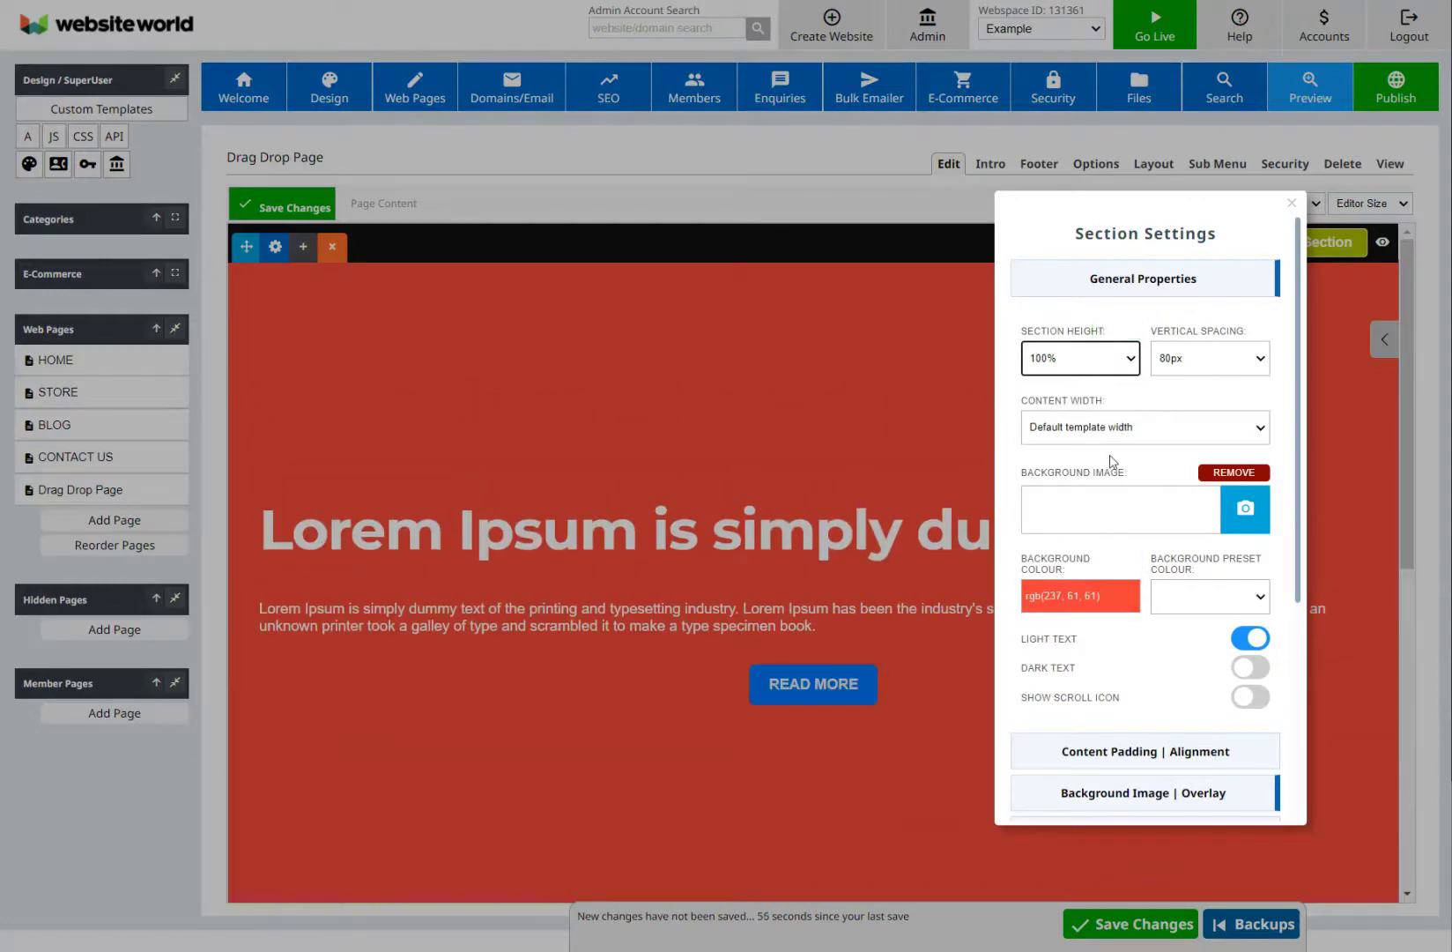
click(1157, 426)
click(1146, 553)
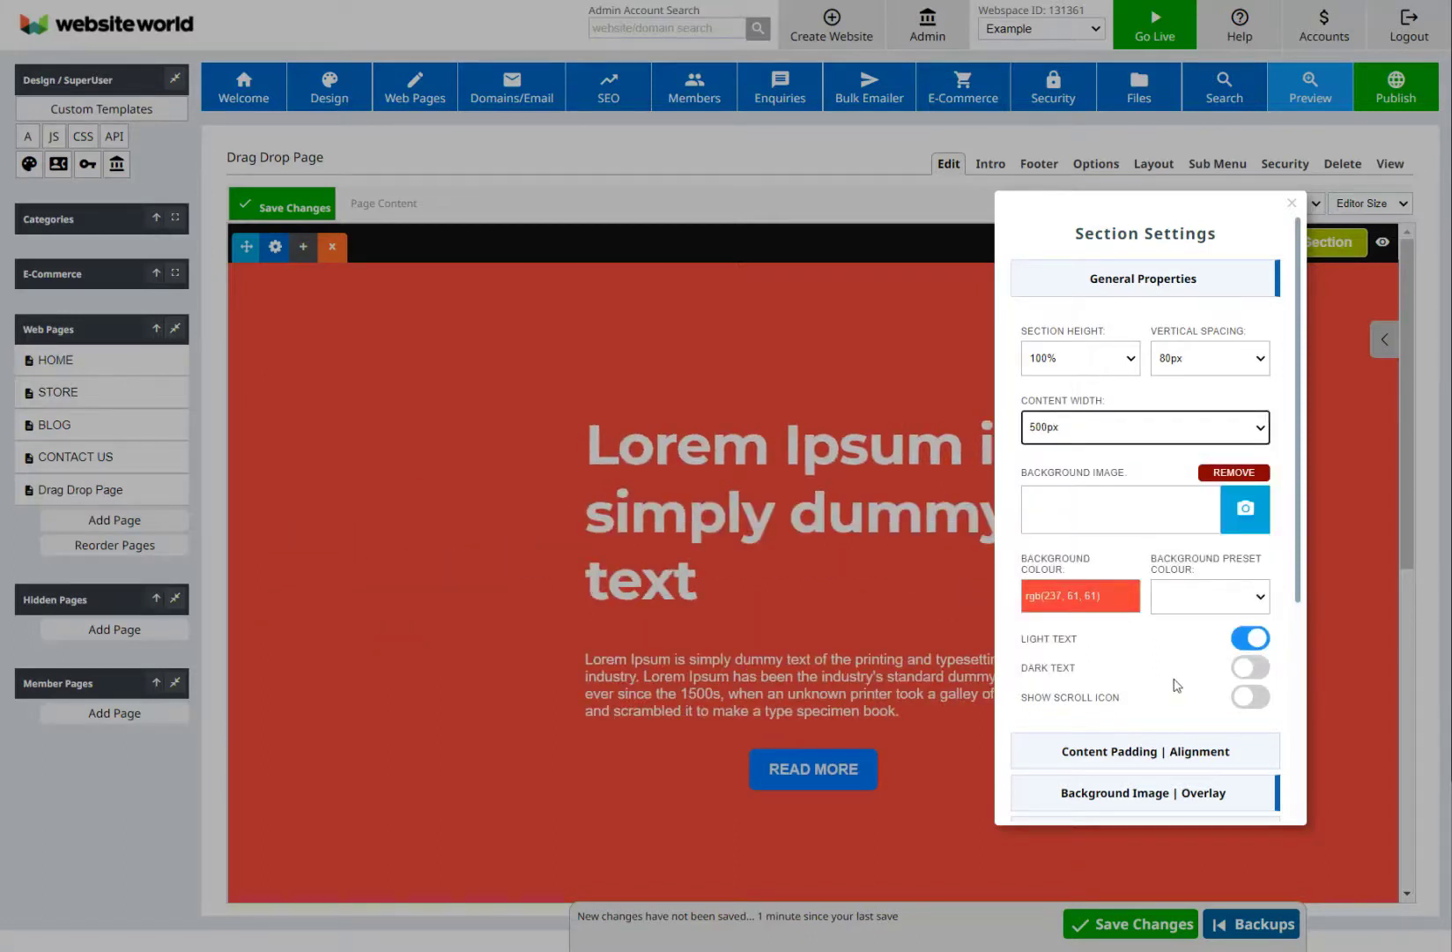
Align the red section's content to the middle left, and return to its general properties.
click(1172, 751)
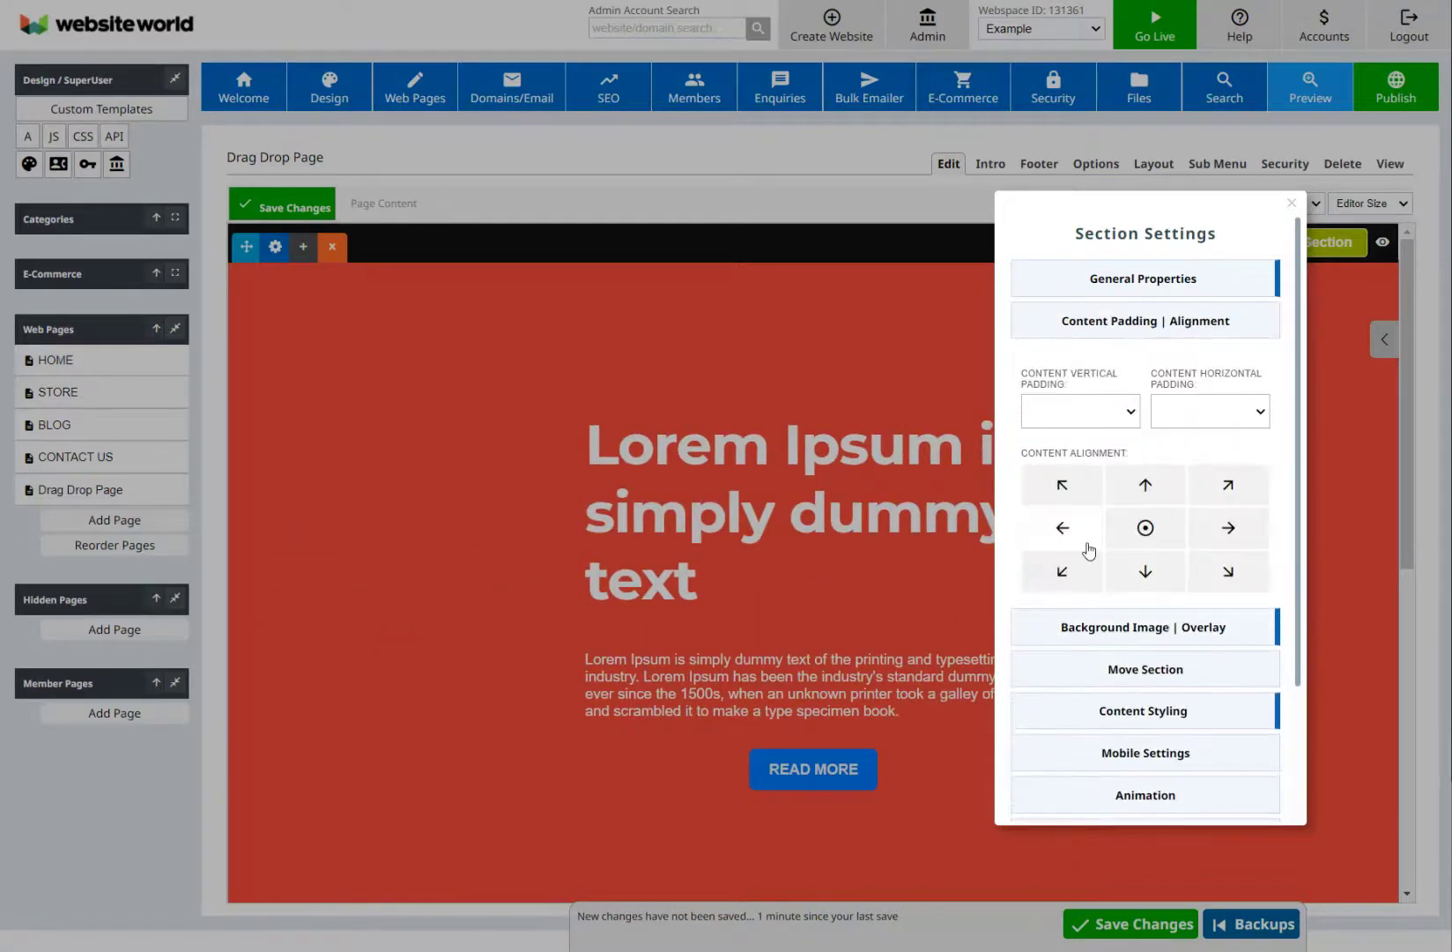
click(1065, 530)
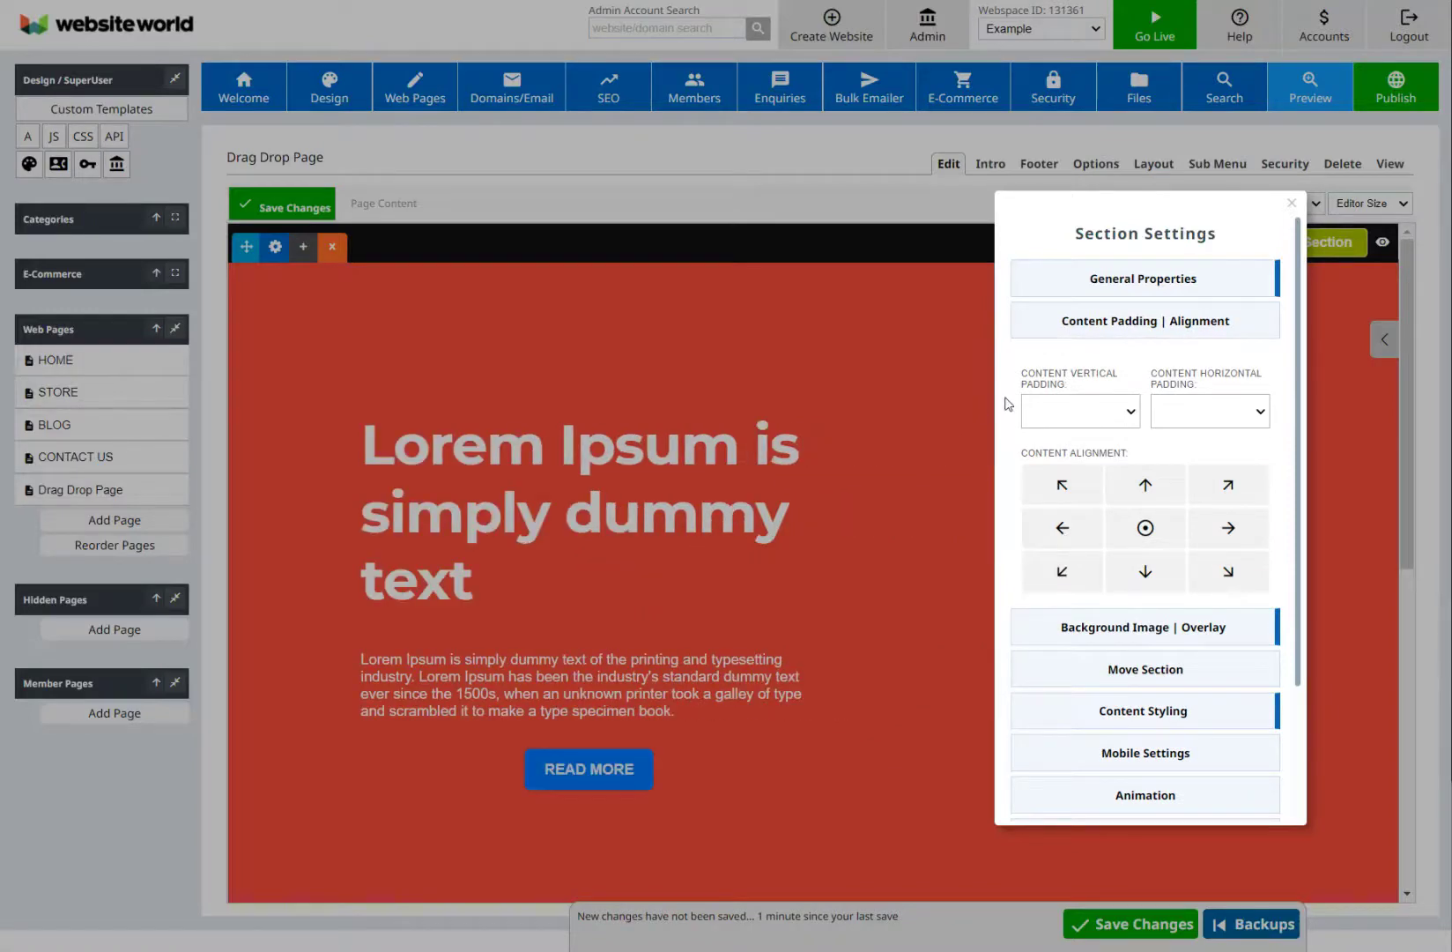
click(1054, 317)
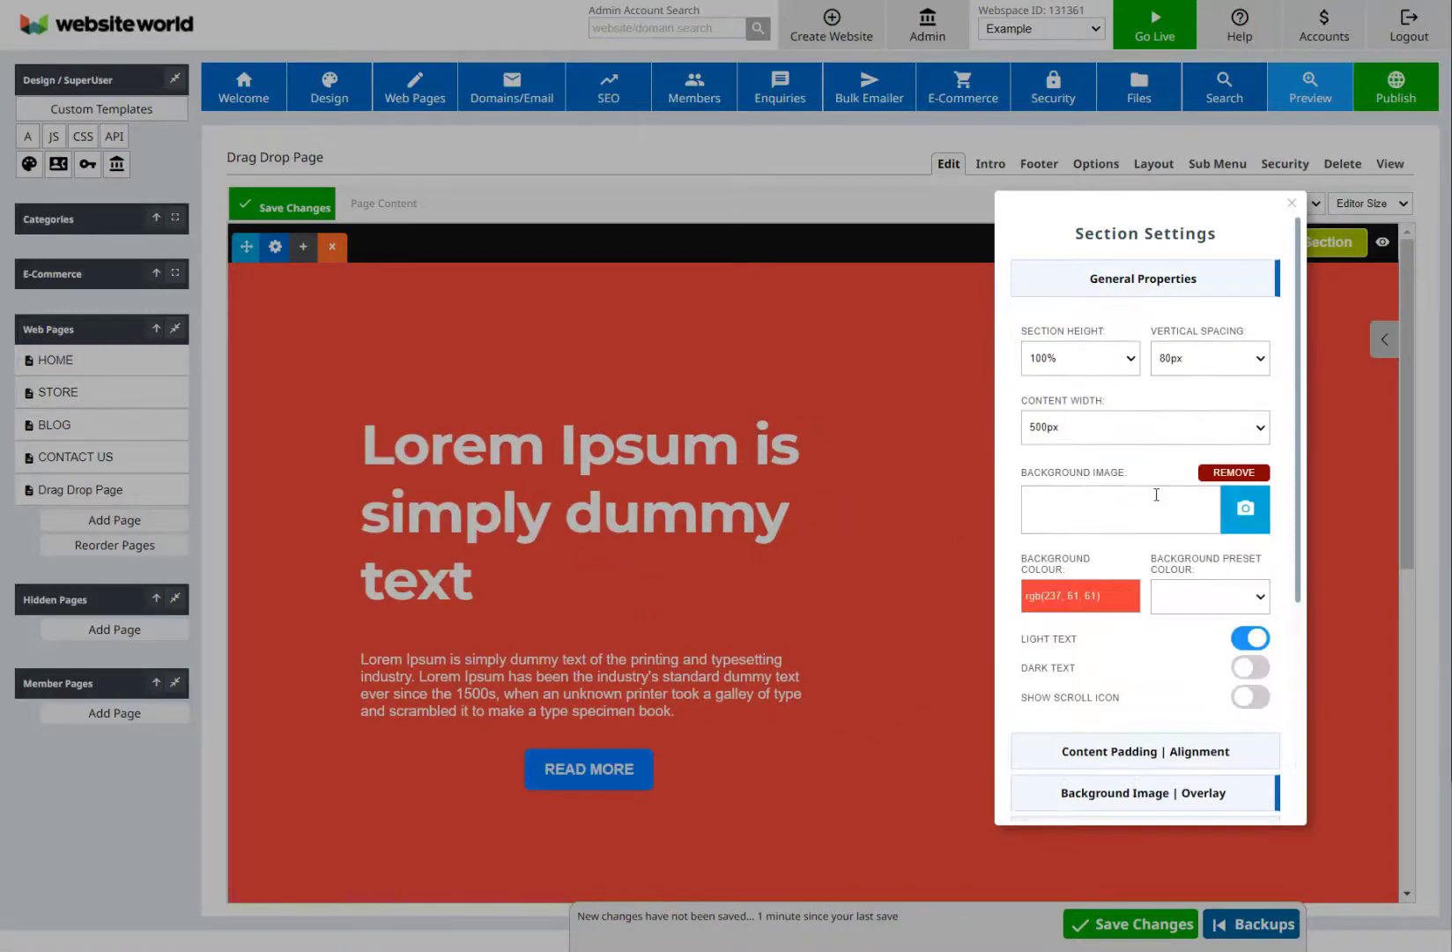
Set the stored photo of hands typing on a laptop as the top section's background image.
click(1244, 509)
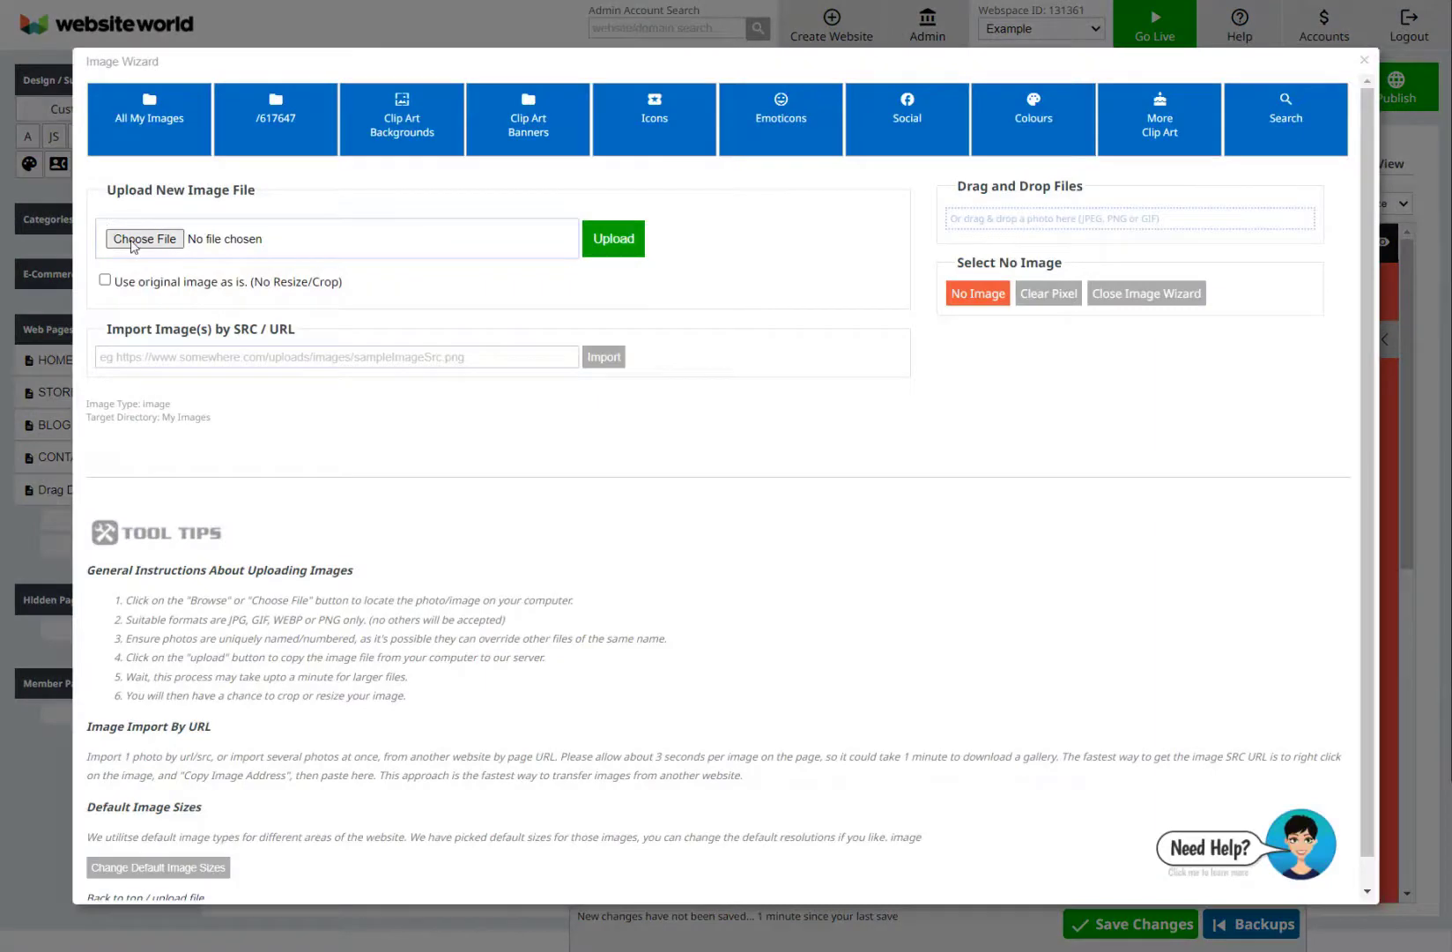
click(154, 128)
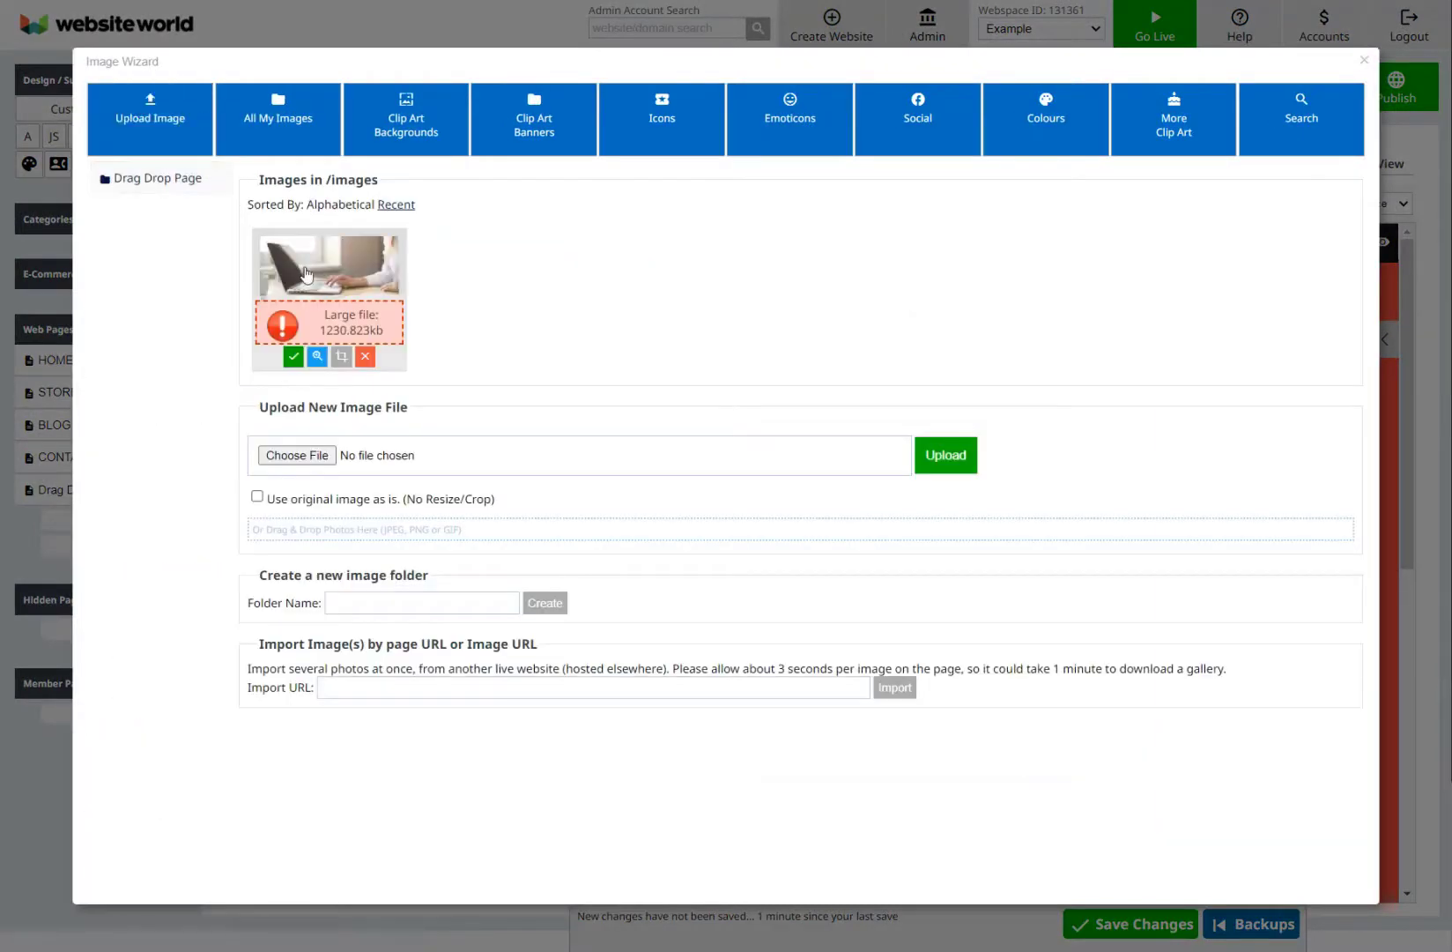
click(306, 274)
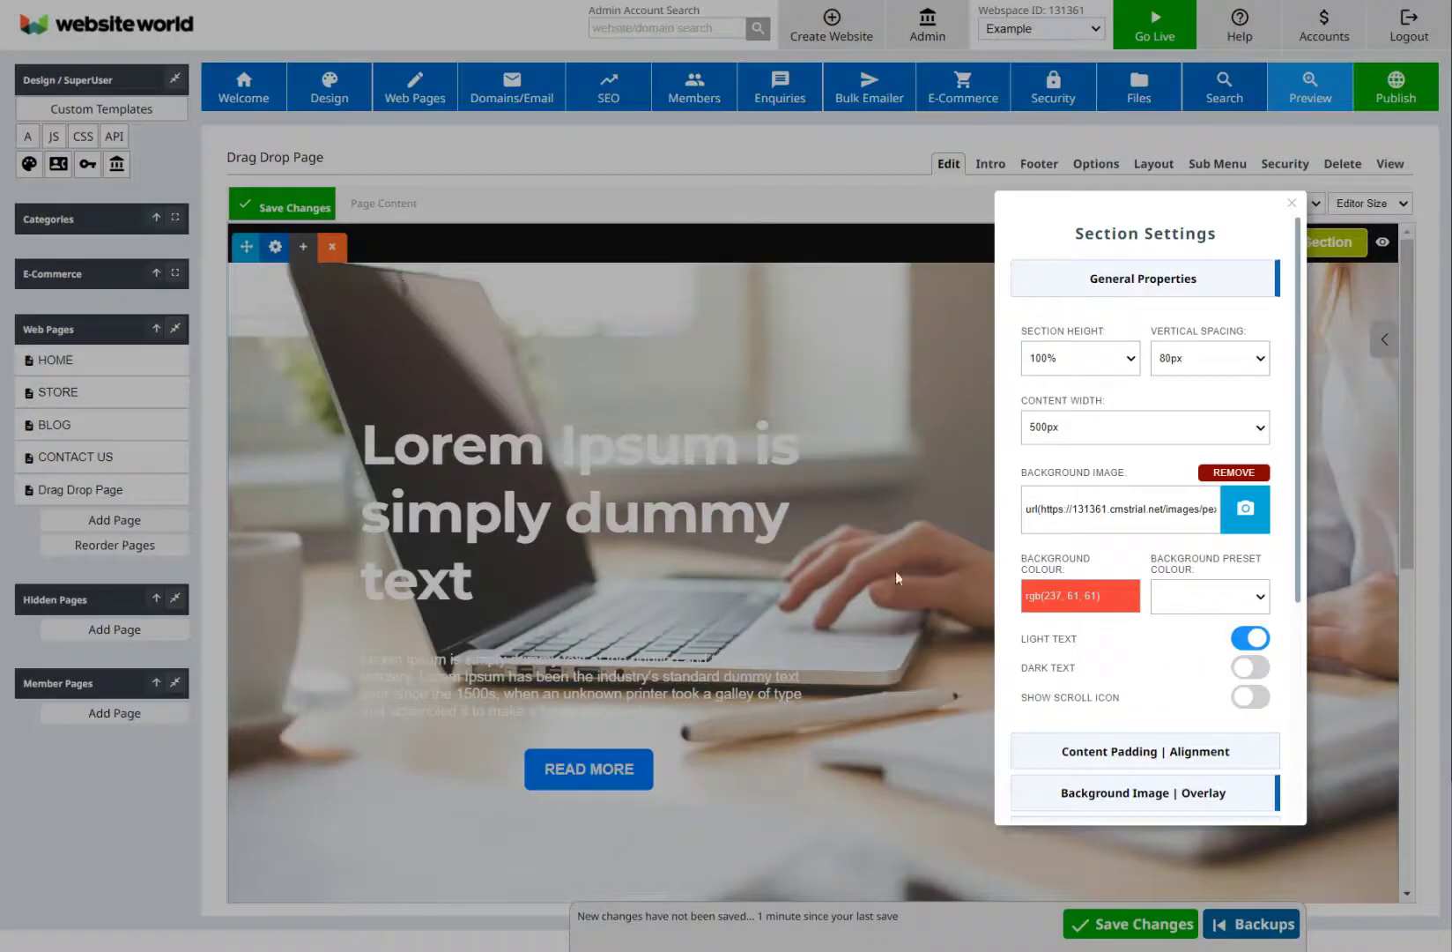
Put a black overlay, rgb(0, 0, 0), on the top section's background photo and raise its opacity to darken the image.
click(1206, 789)
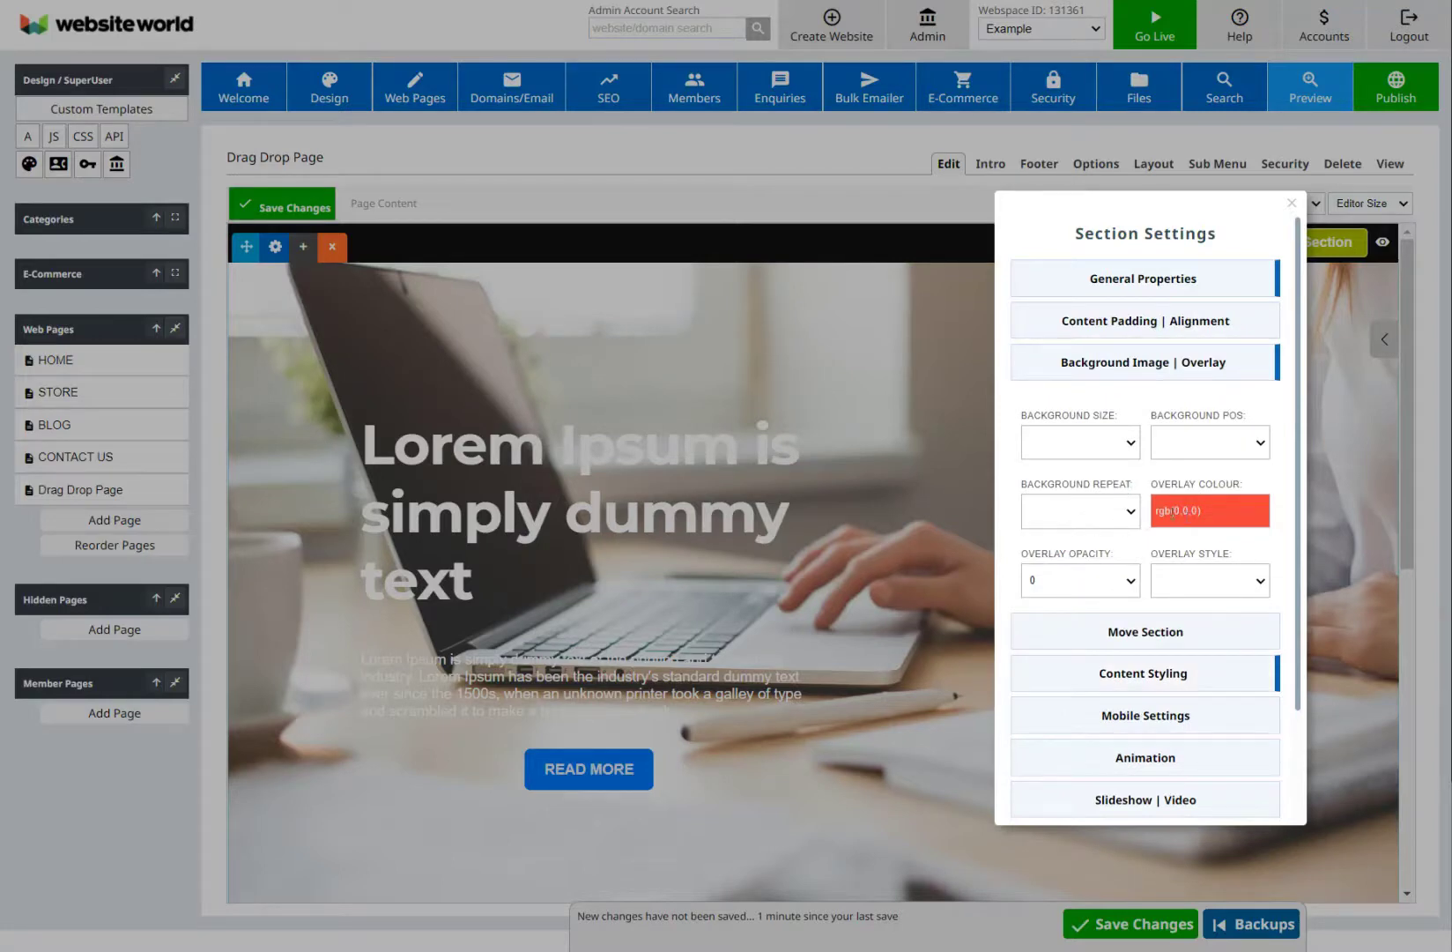
click(1172, 511)
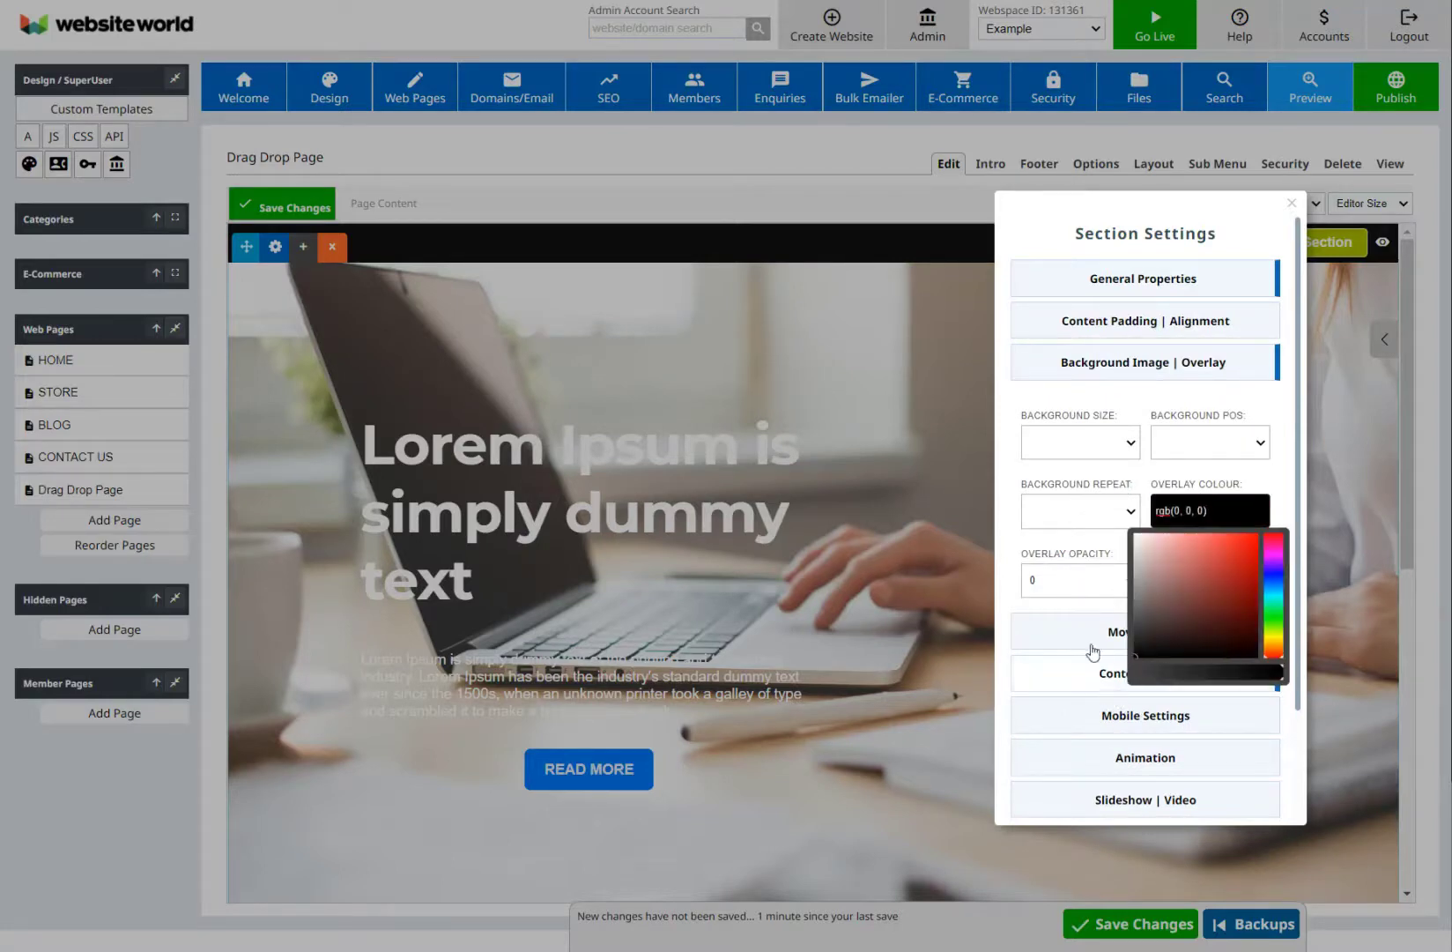
click(1075, 593)
click(1073, 702)
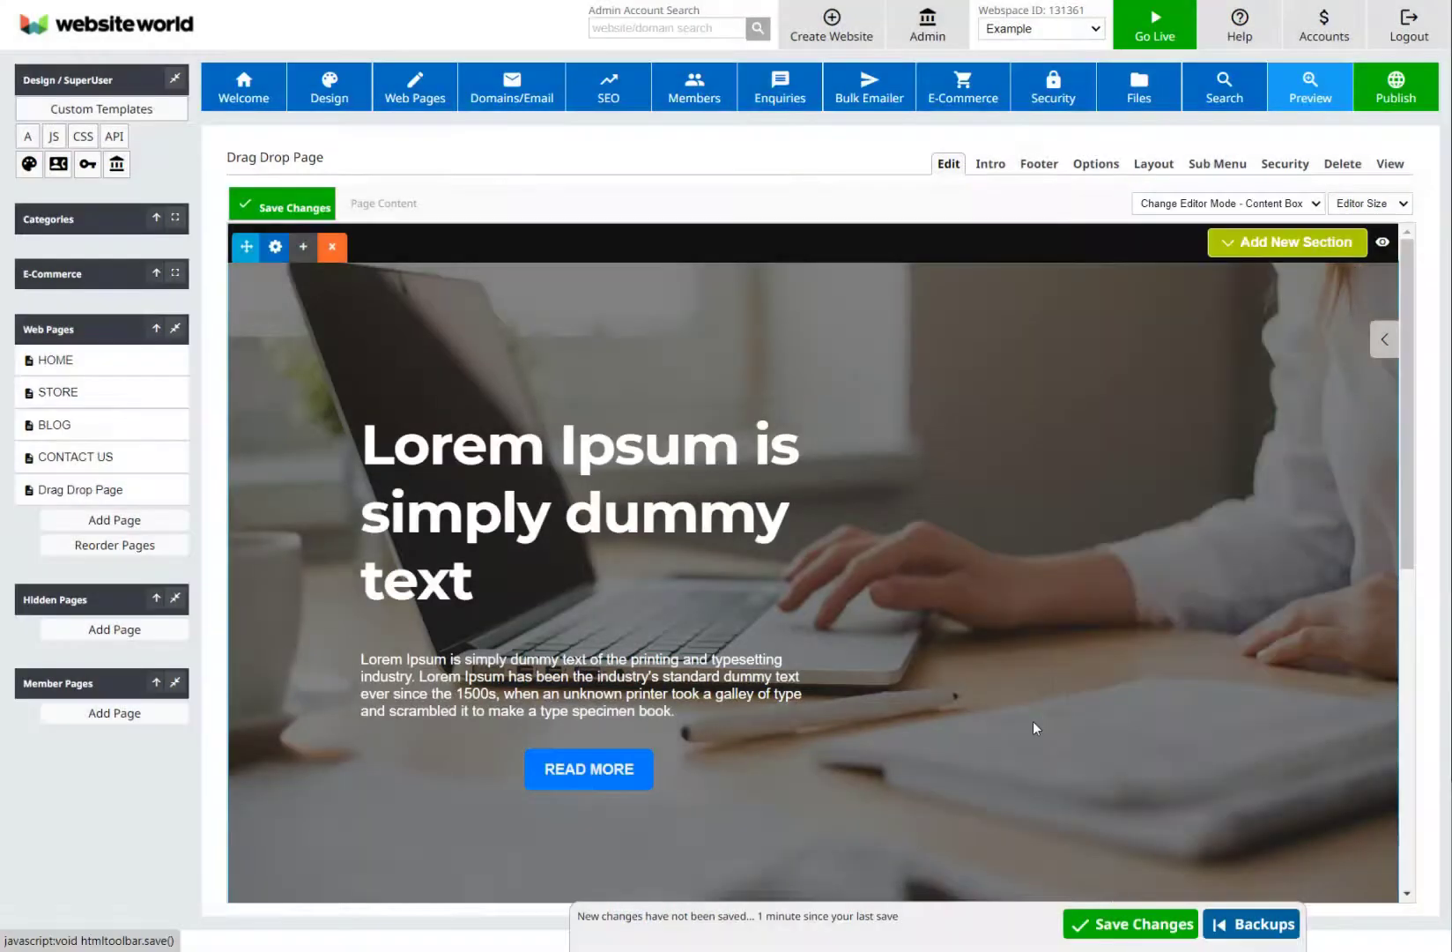
Save the page changes and preview the page down to the footer.
click(1113, 925)
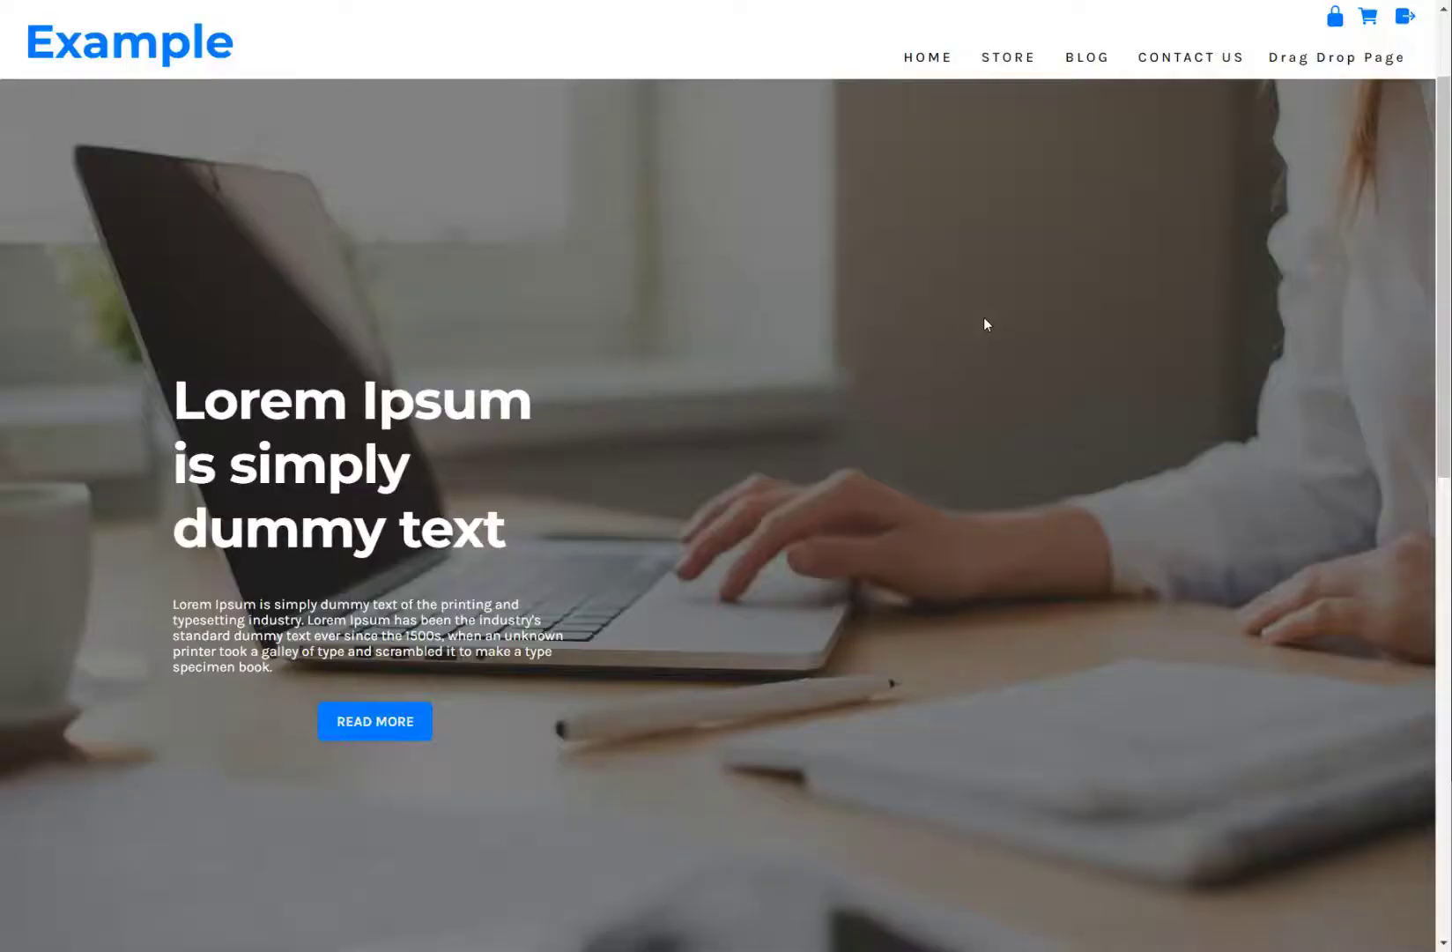
scroll(983, 318, down, 10)
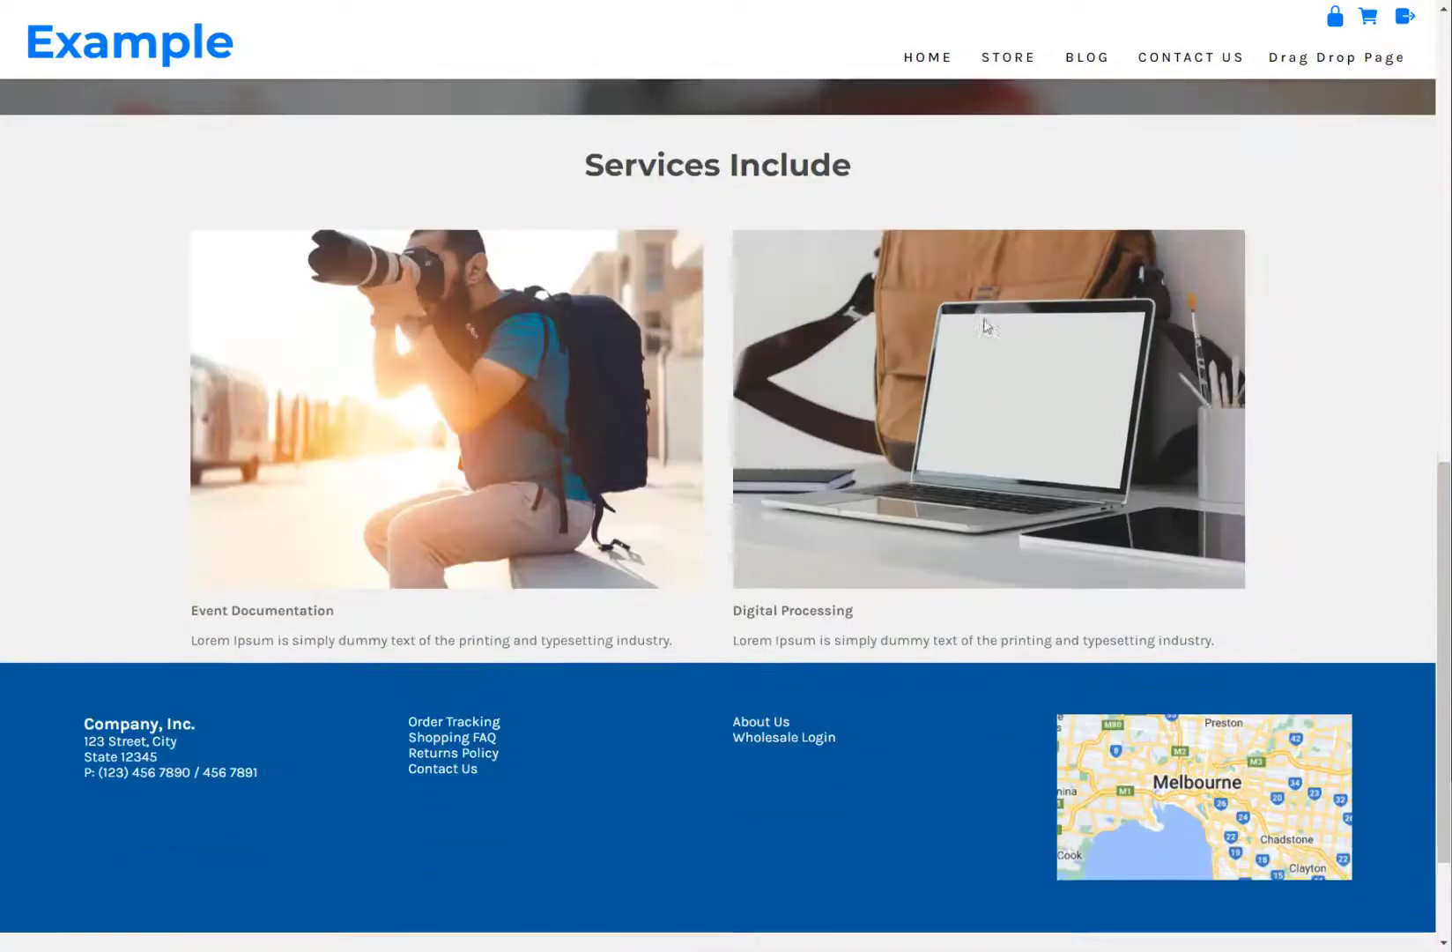
scroll(988, 313, up, 2)
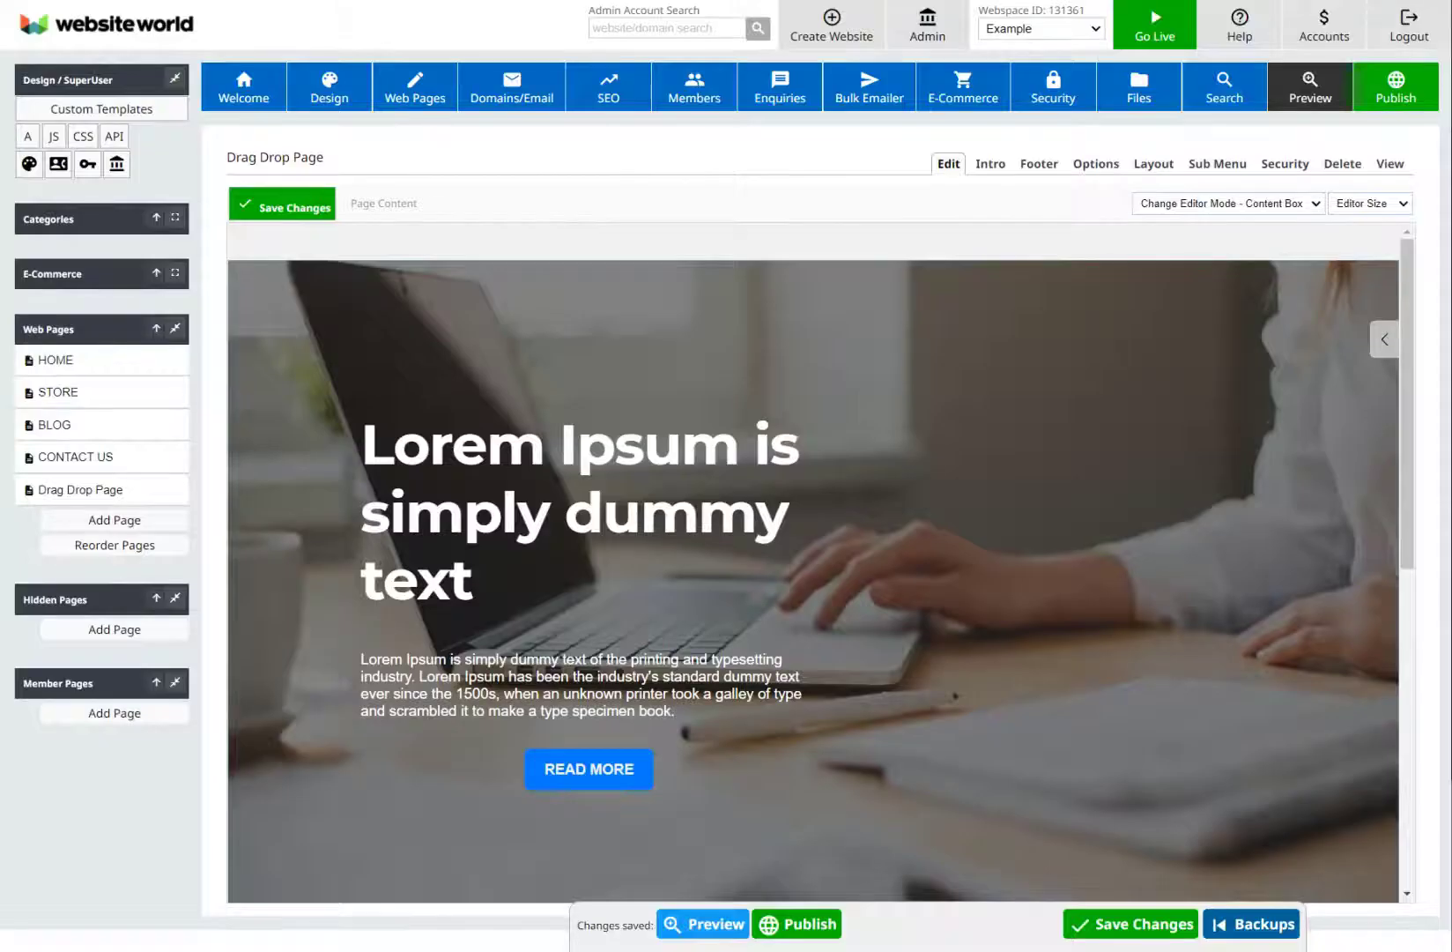
Set the vertical spacing of the Services Include section to 80px and save the changes.
scroll(971, 409, down, 5)
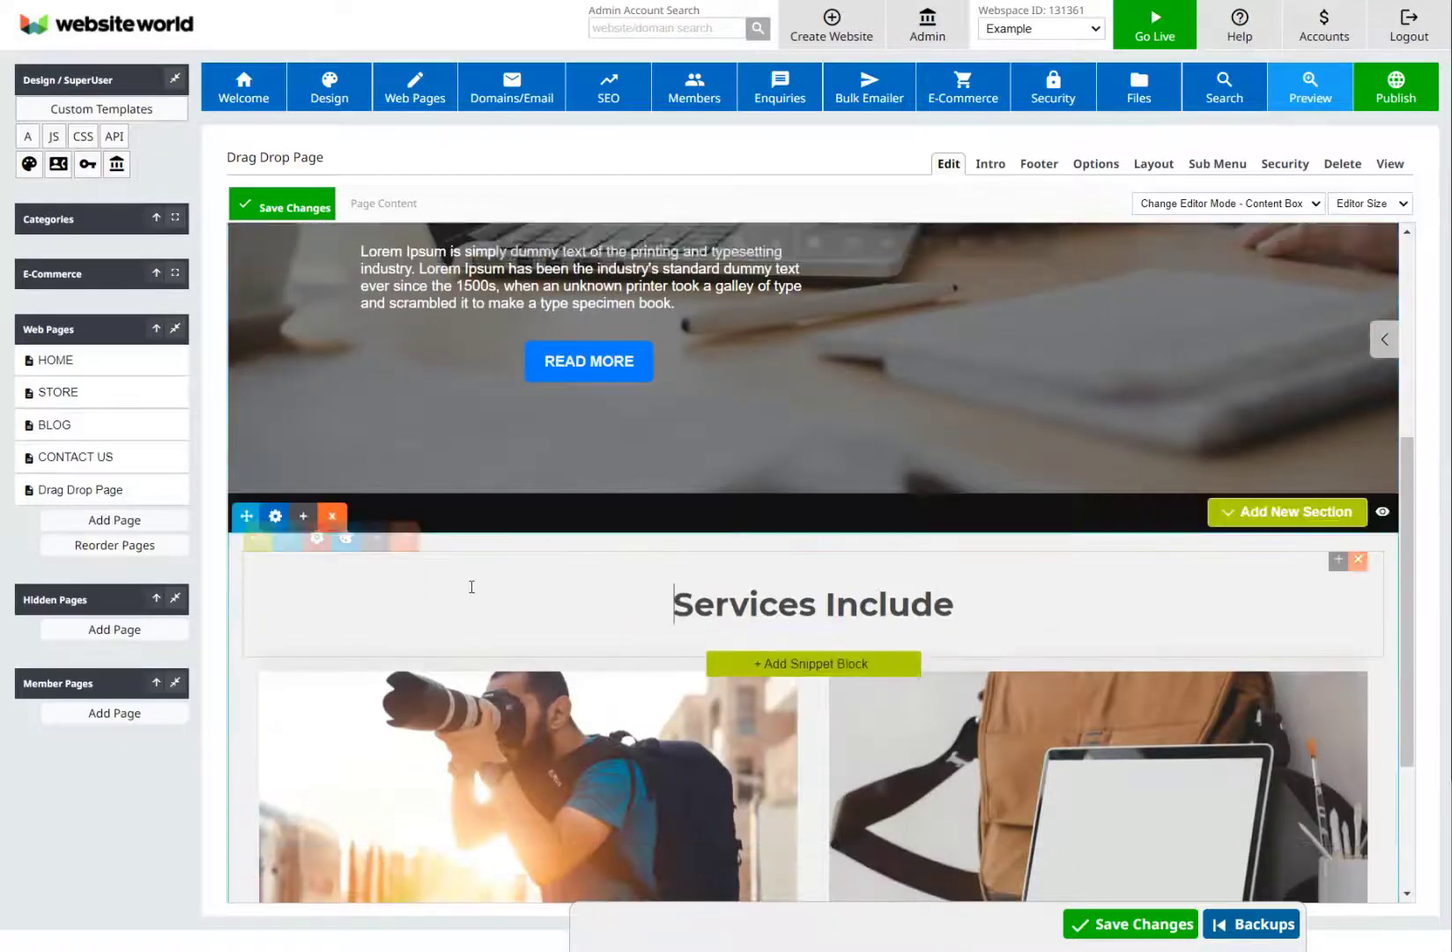
click(276, 516)
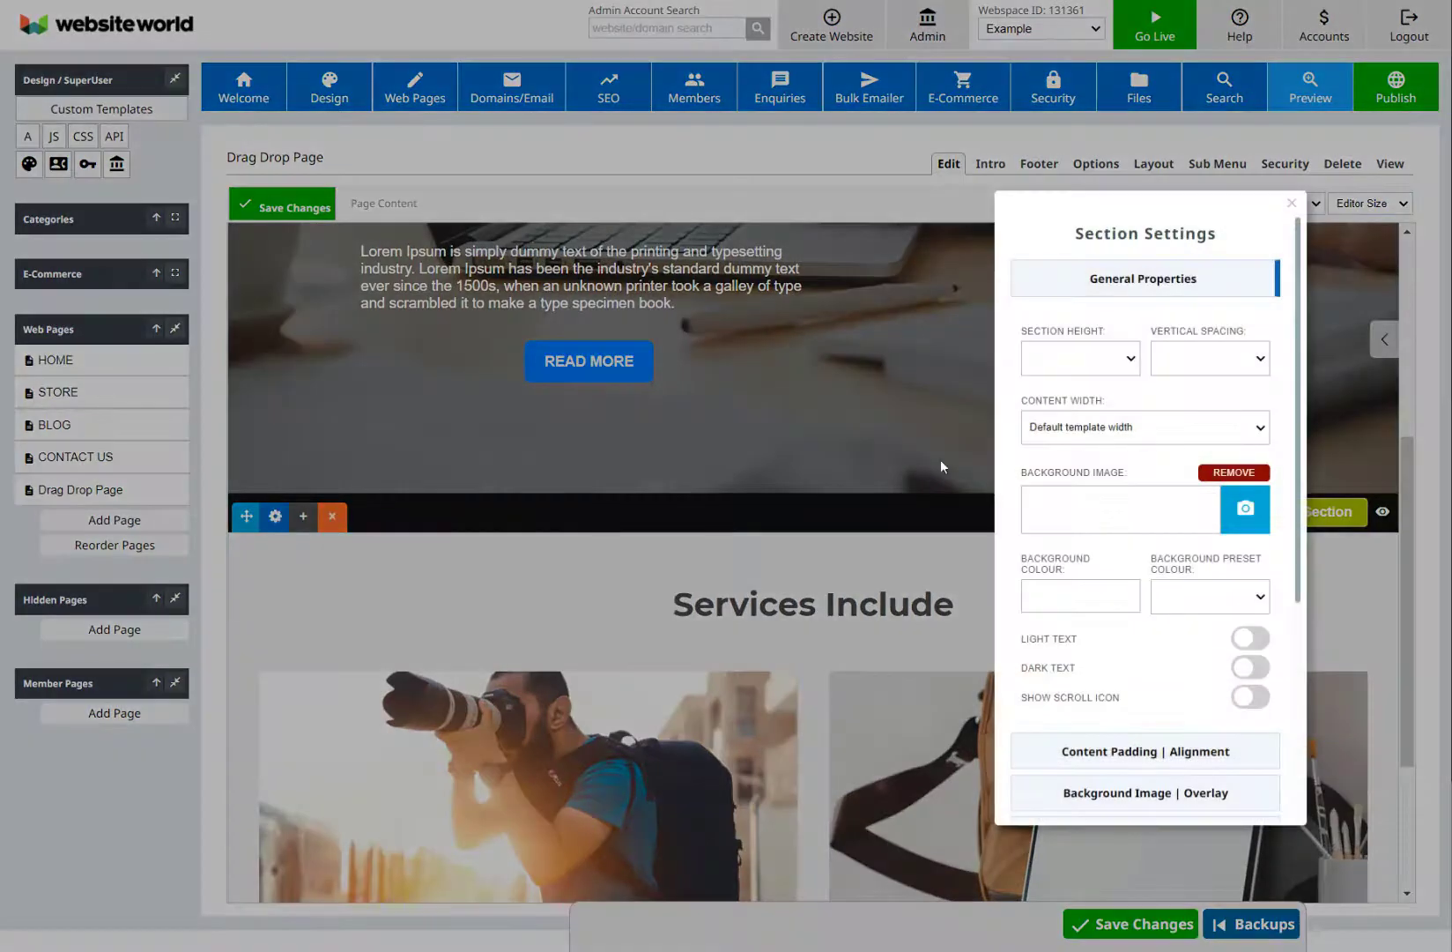
click(1208, 362)
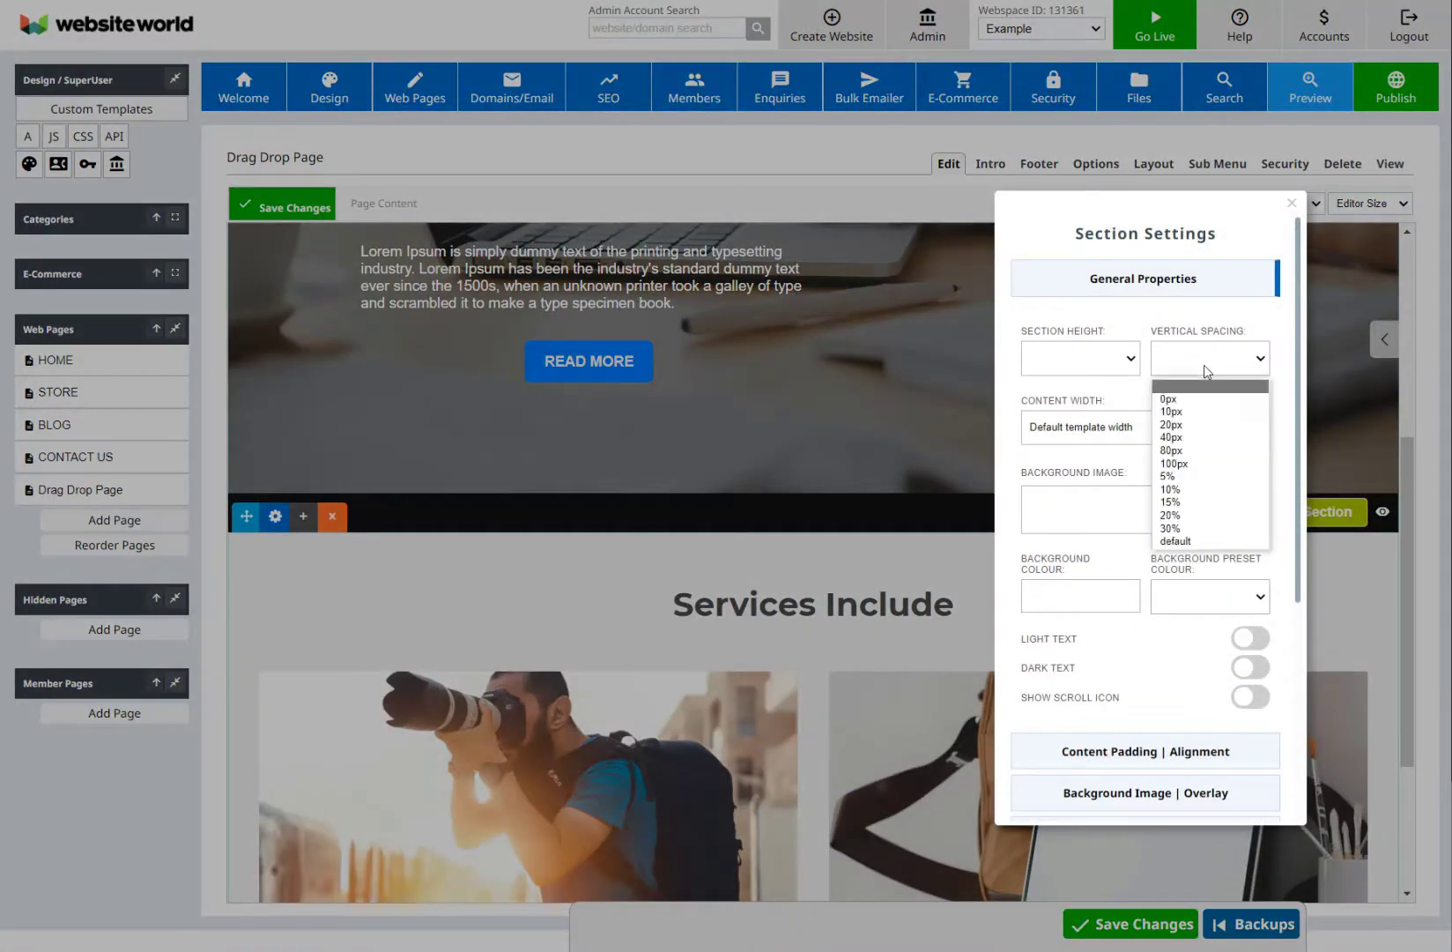
click(1199, 452)
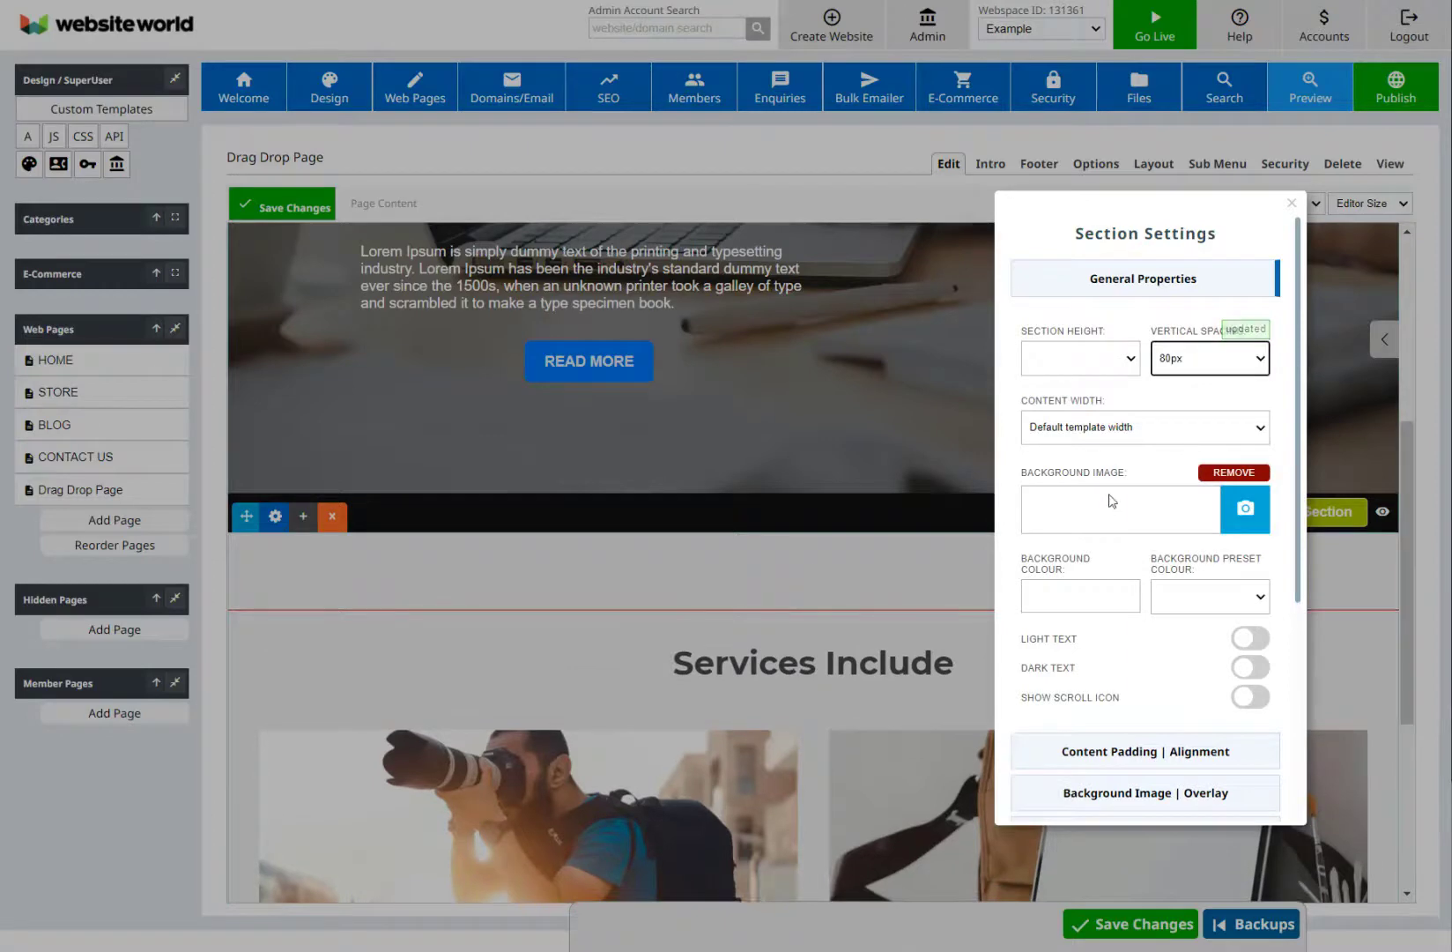
click(812, 567)
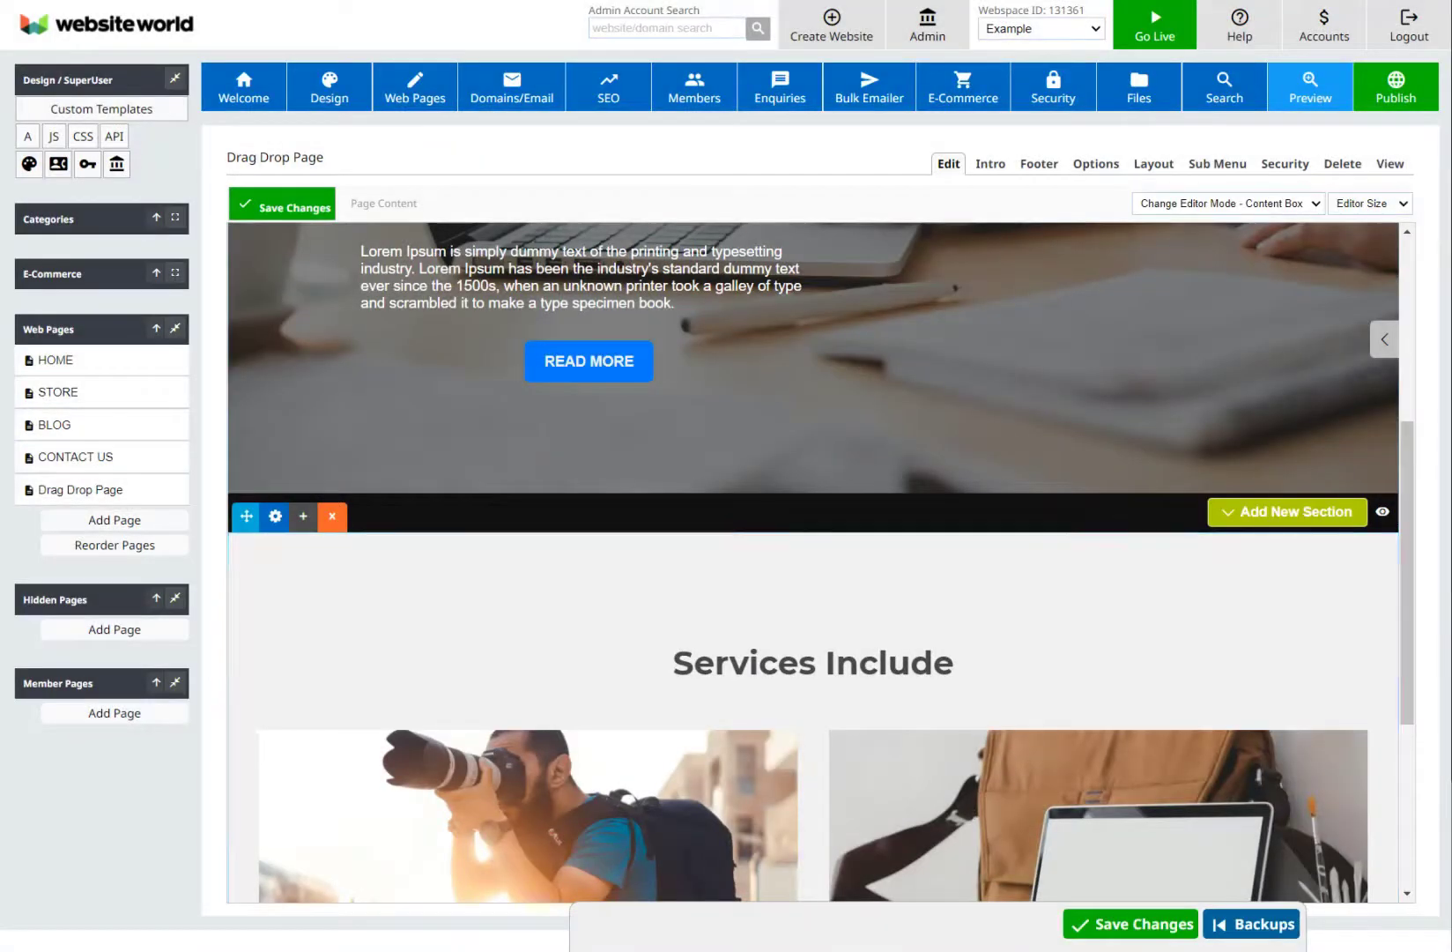
click(1097, 926)
click(614, 581)
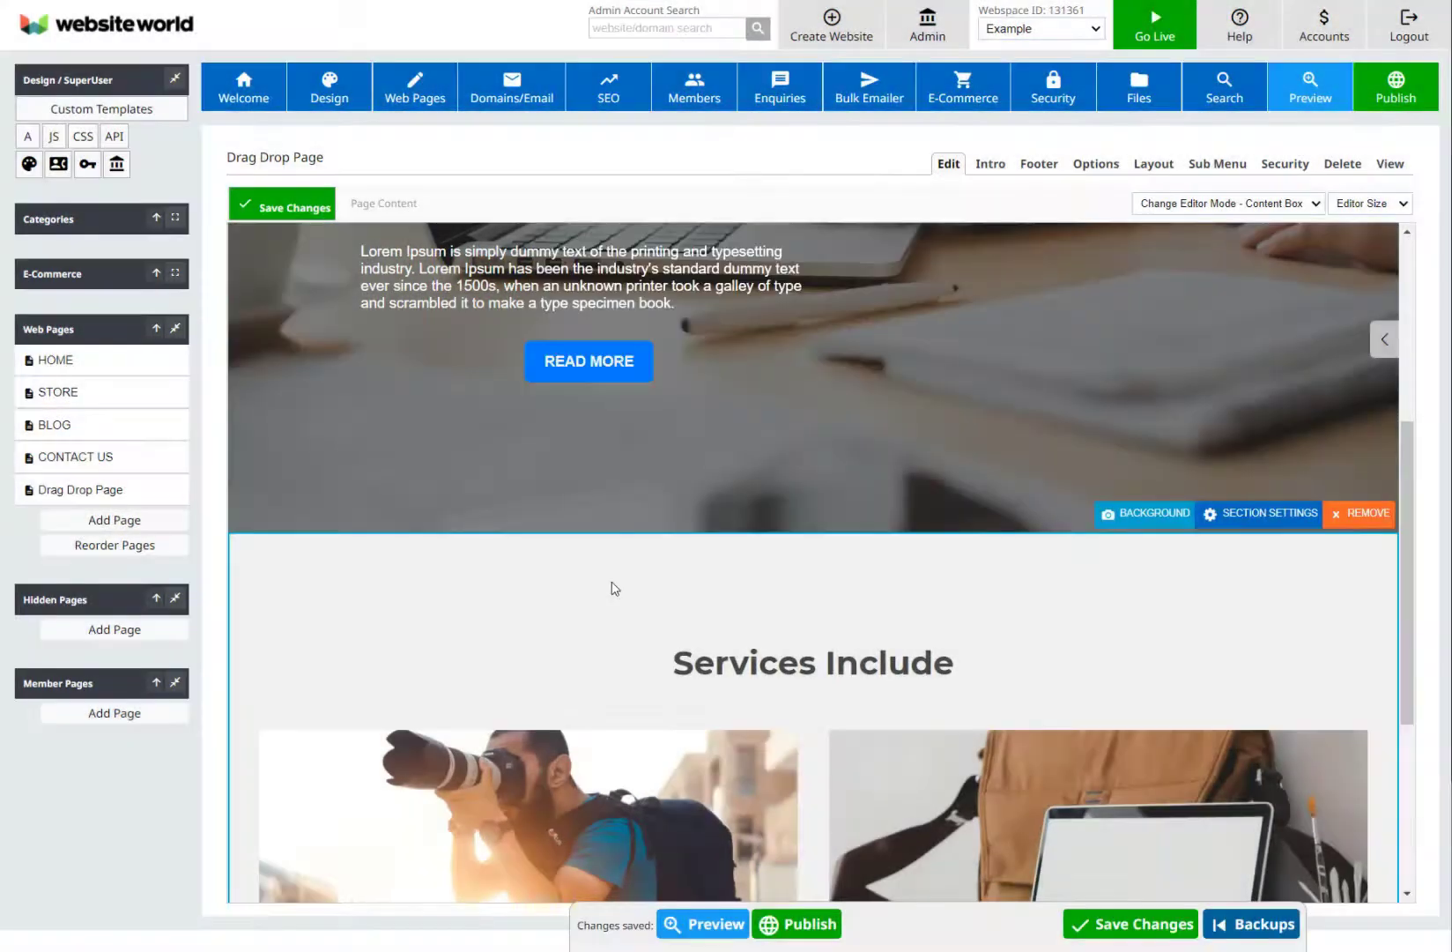
Insert the two-column text layout as a new section between the laptop photo section and Services Include.
scroll(700, 591, down, 3)
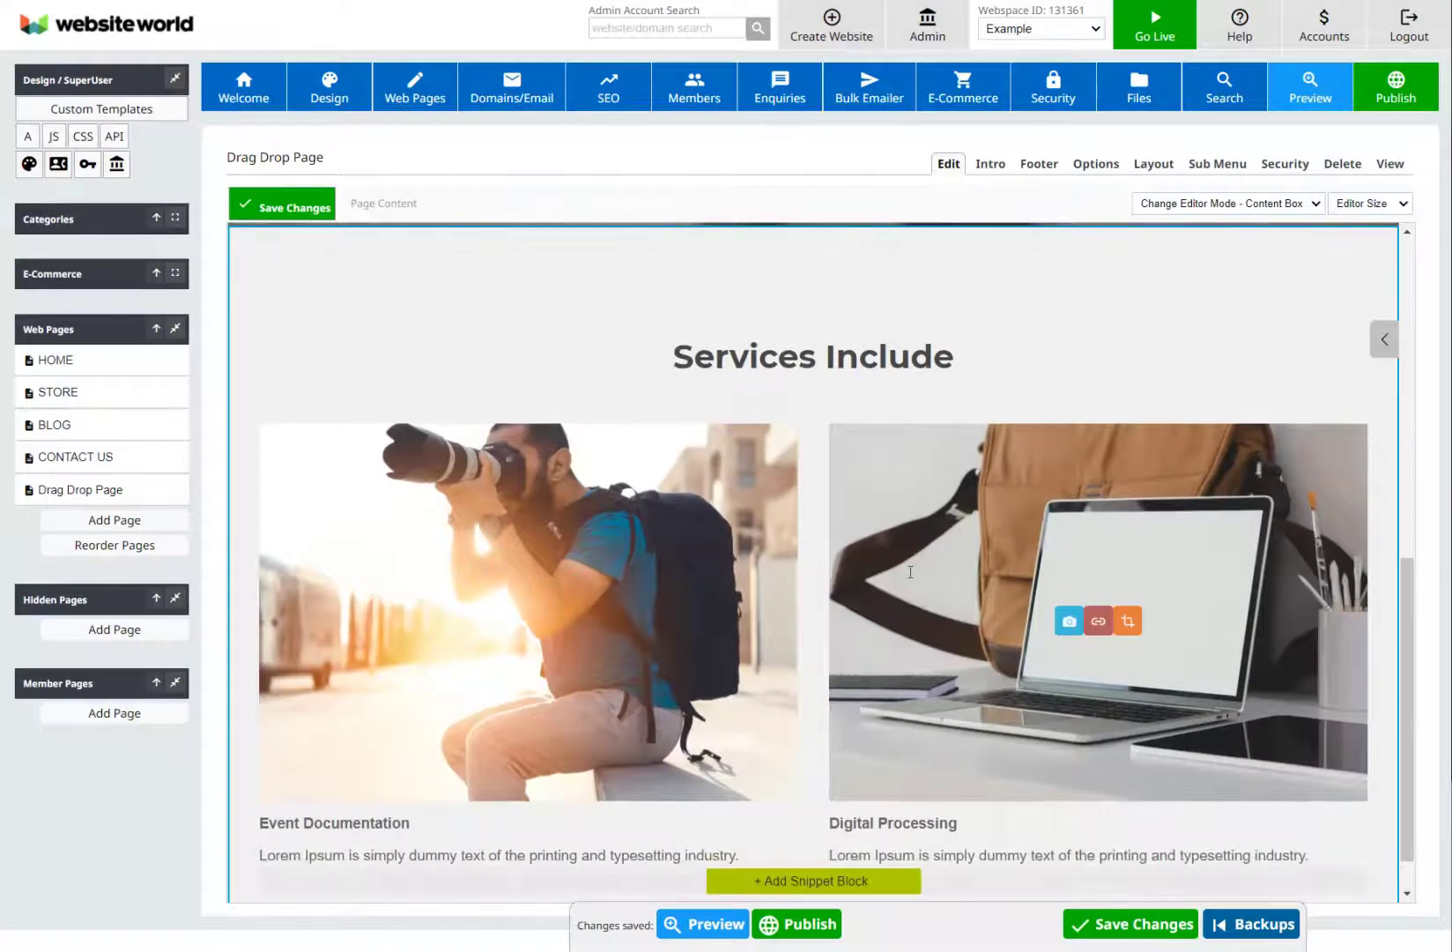
scroll(812, 506, up, 2)
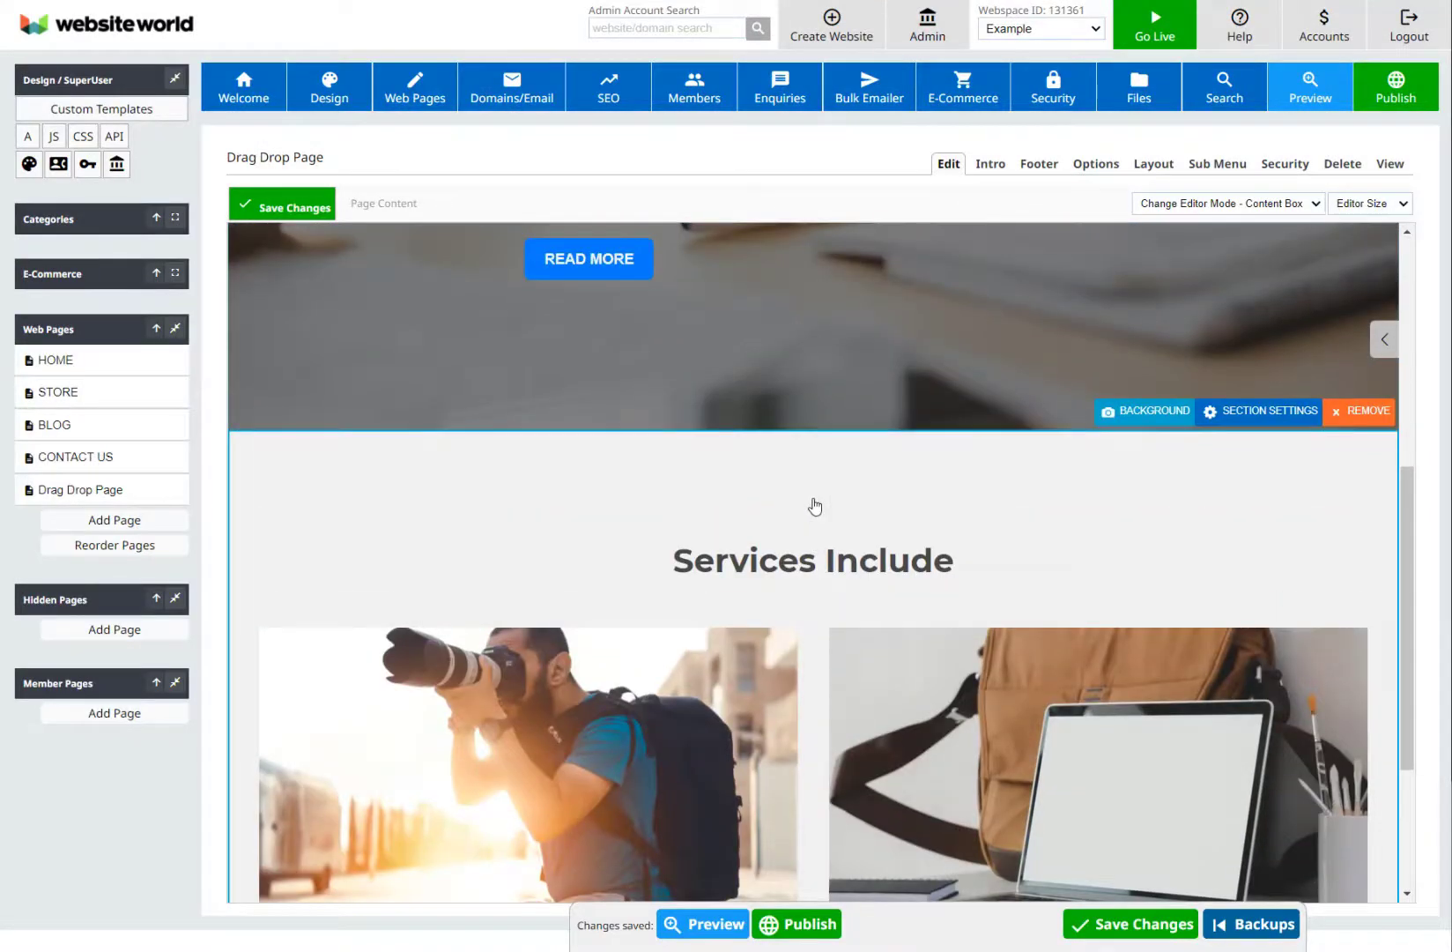
scroll(814, 504, up, 4)
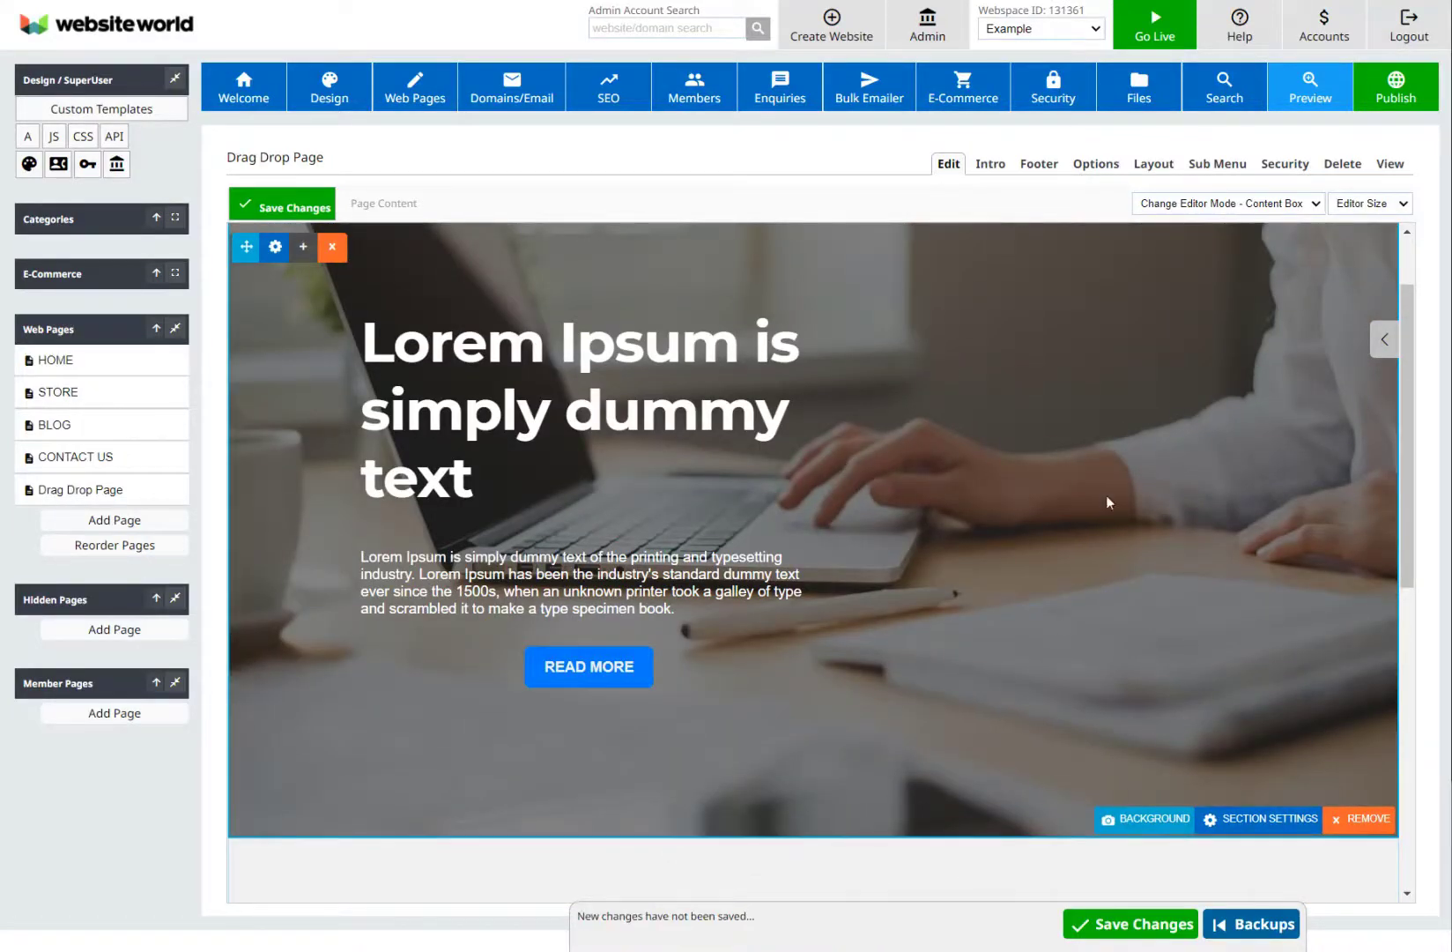
scroll(1184, 376, up, 1)
mouse_move(1244, 293)
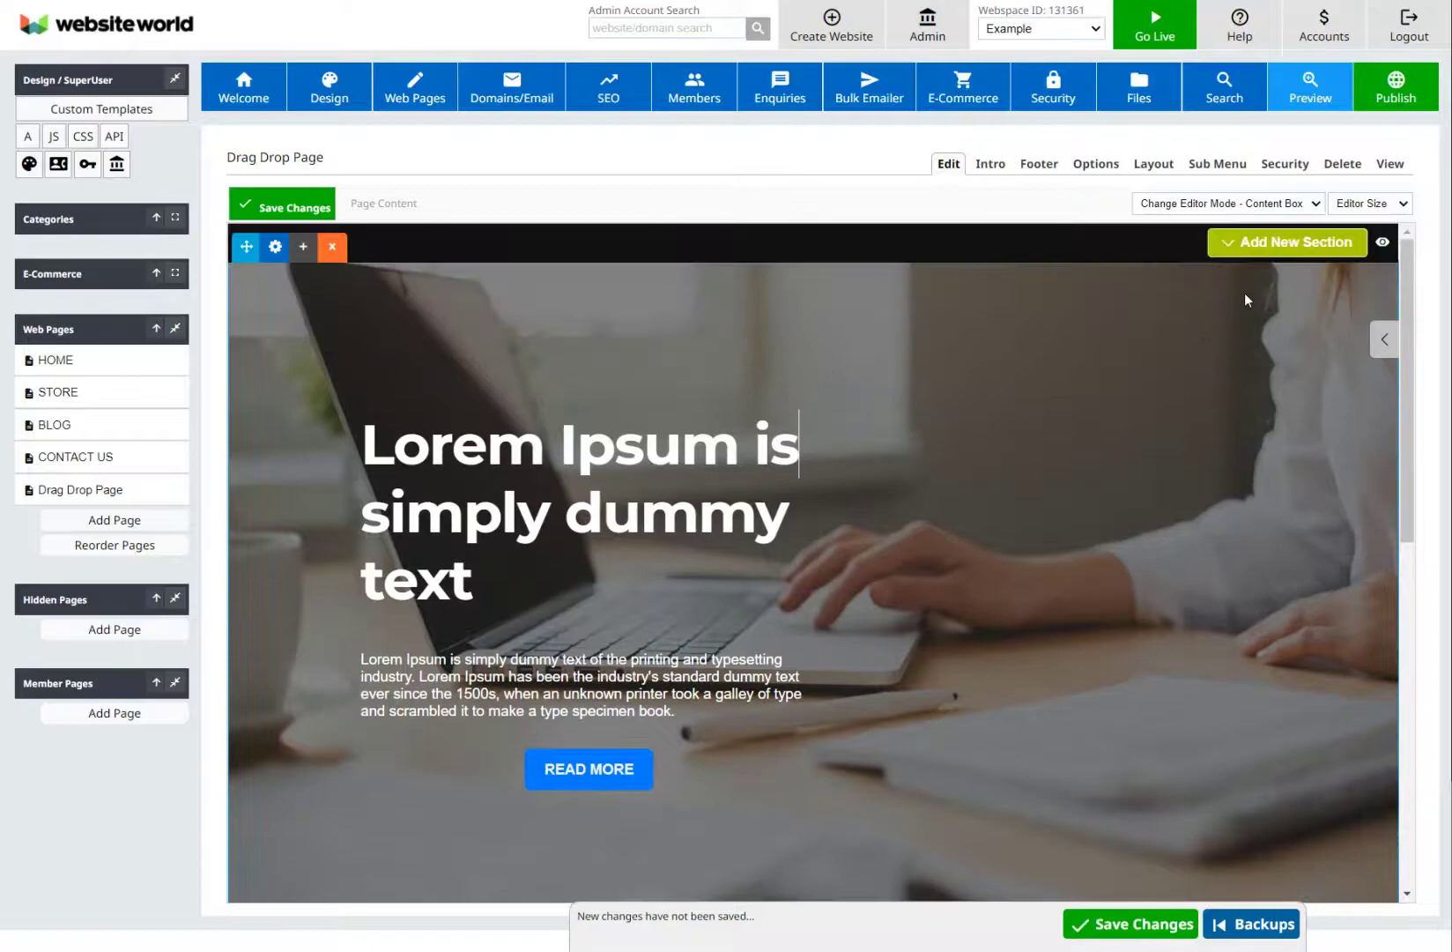
click(1296, 240)
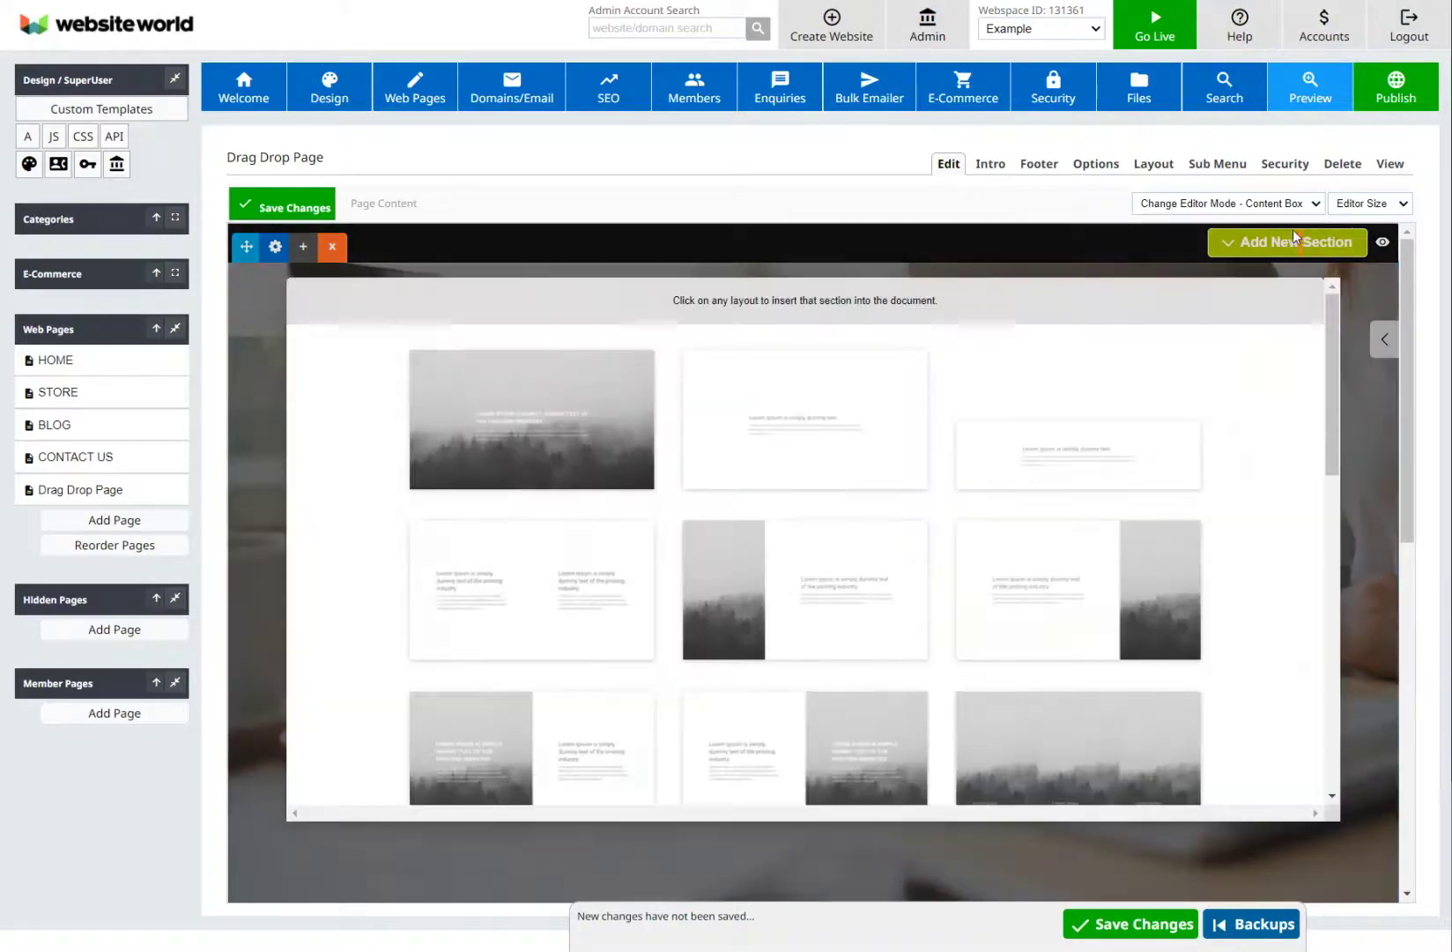
click(478, 541)
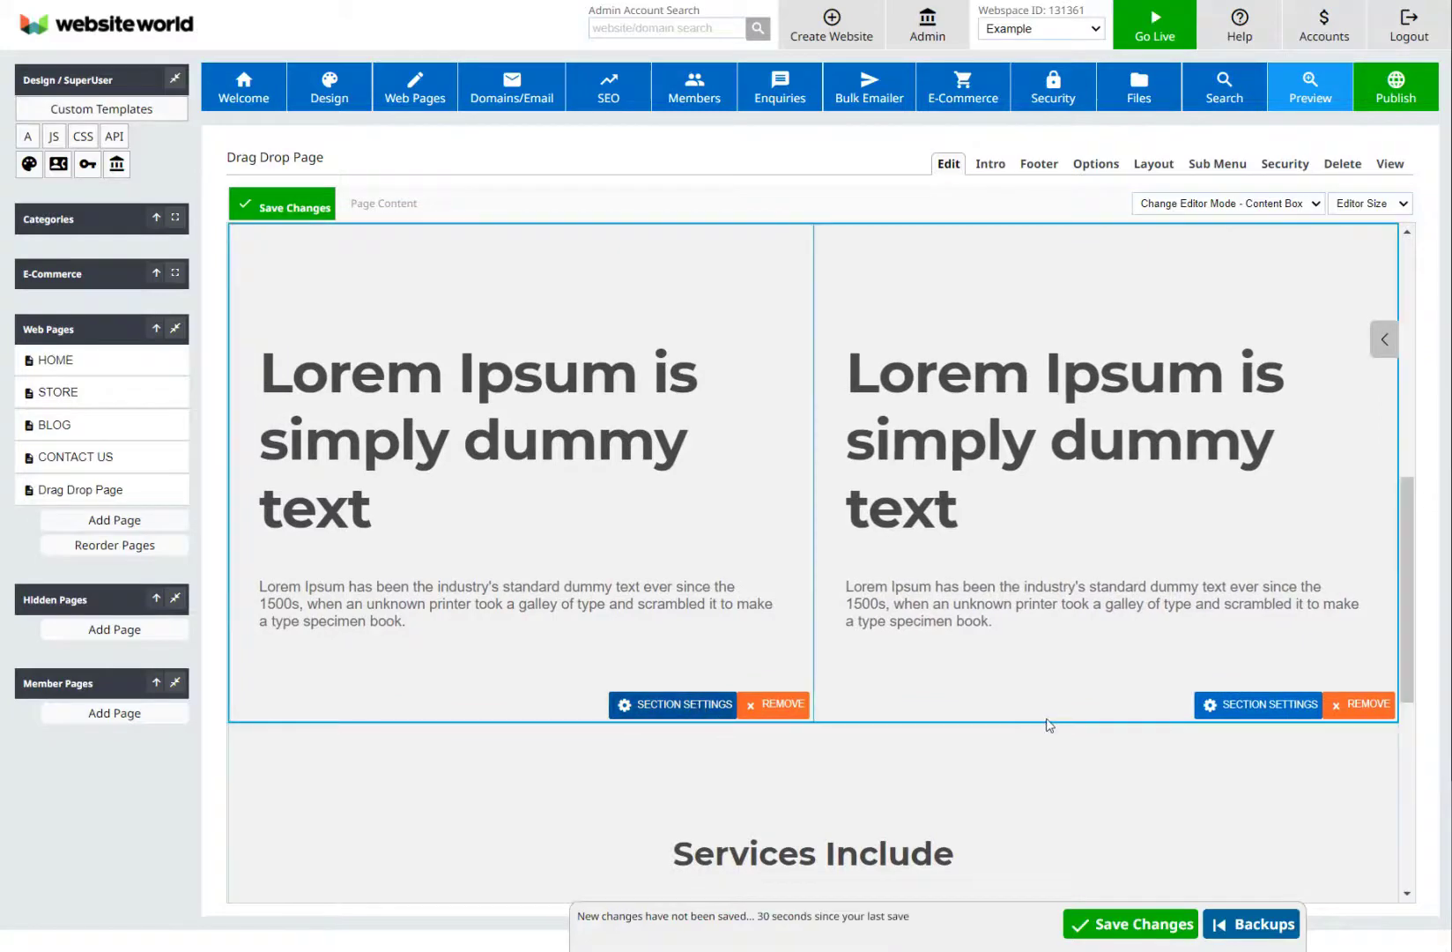
Give the left box of the two-column section a light red background, rgb(229, 159, 159).
click(660, 705)
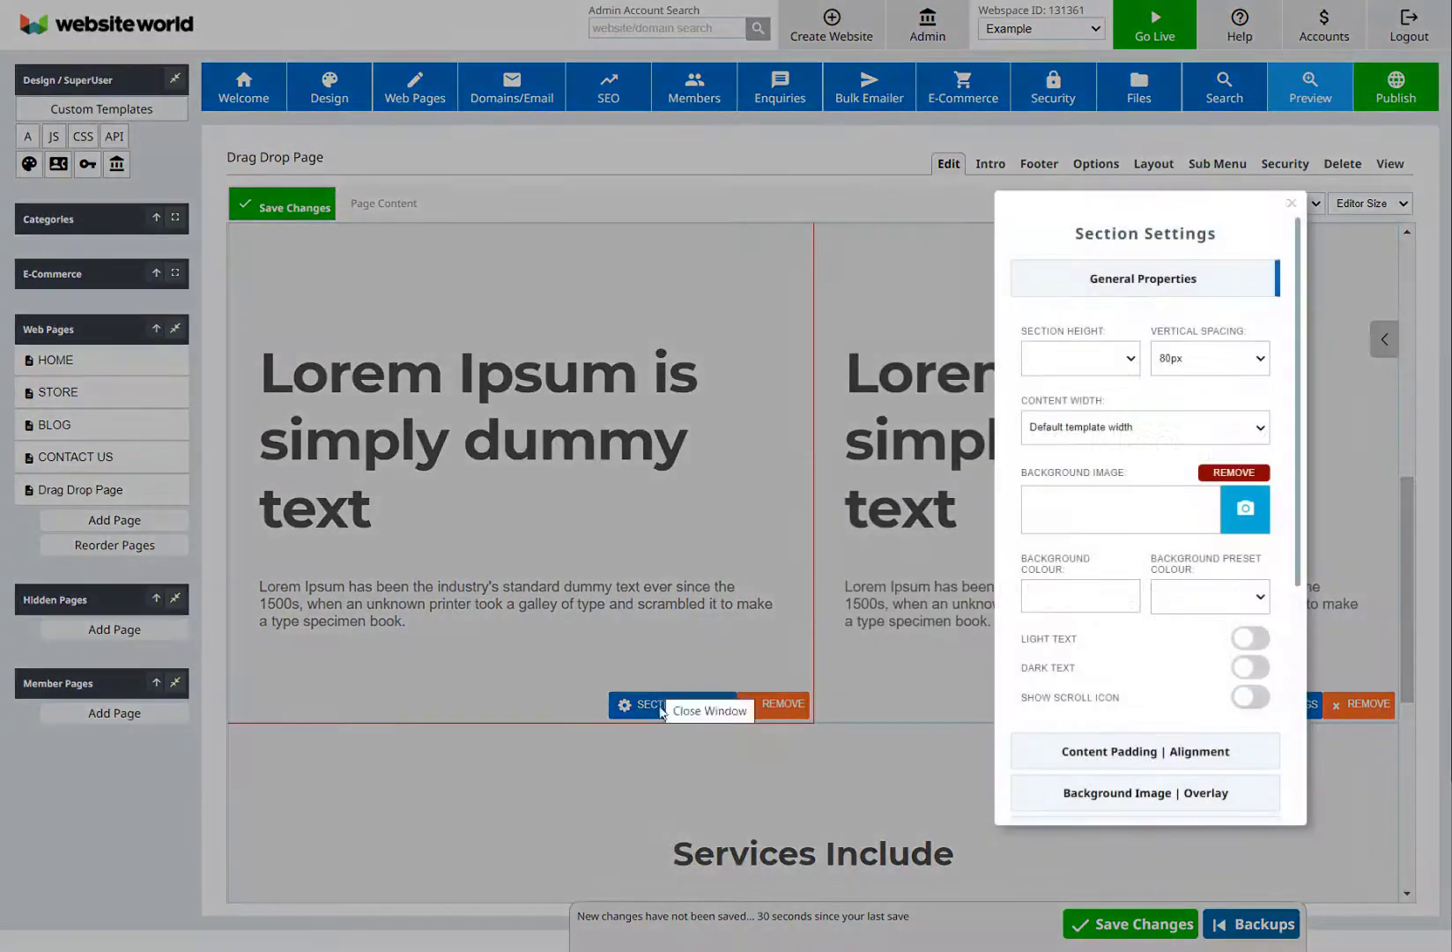
click(1048, 604)
click(1064, 630)
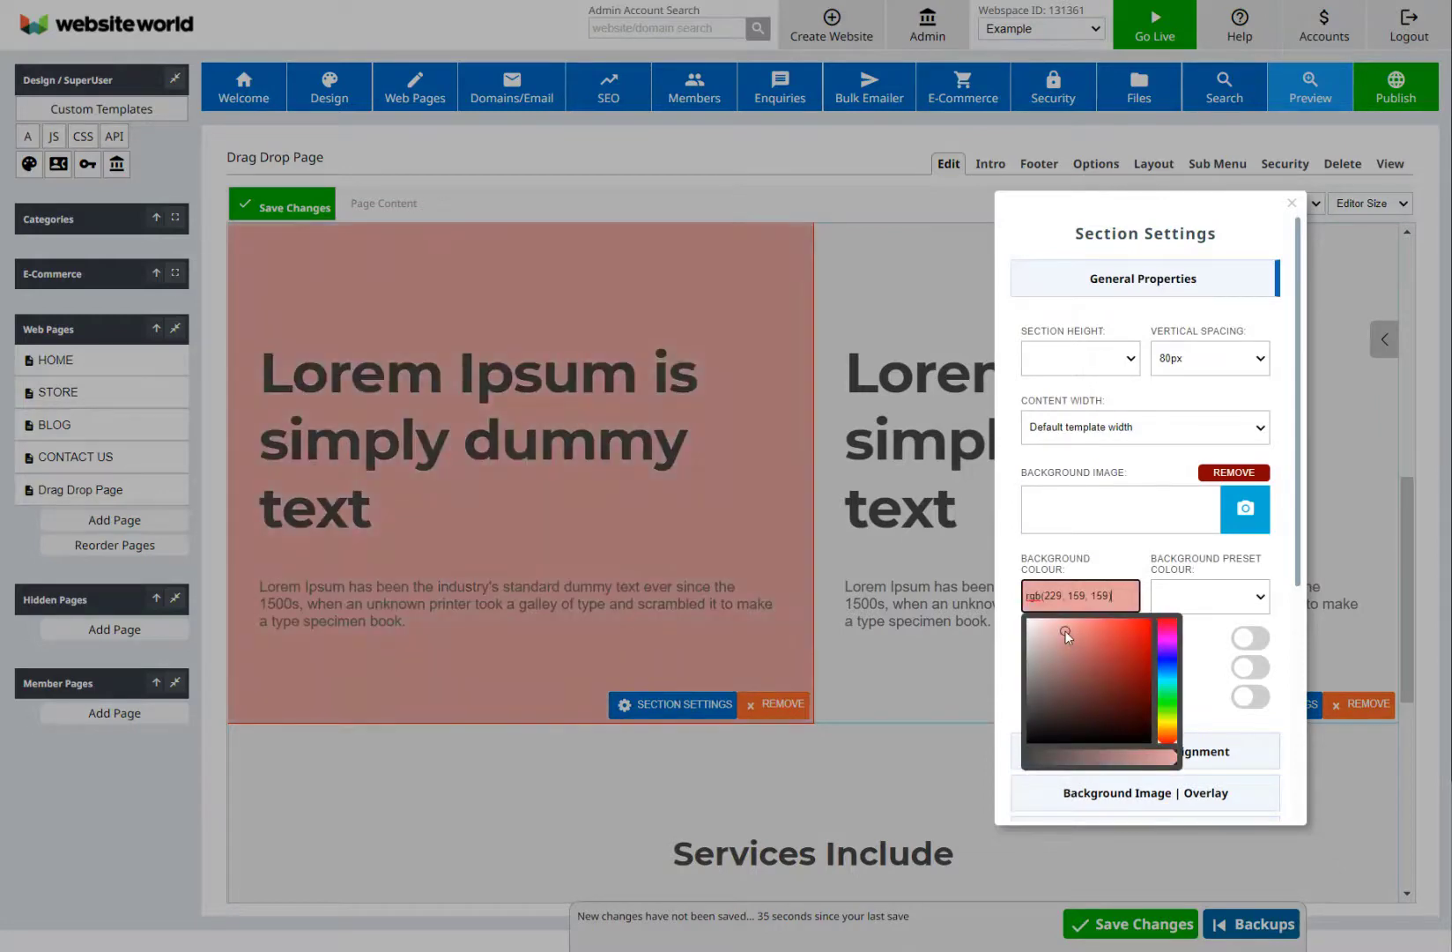
click(927, 622)
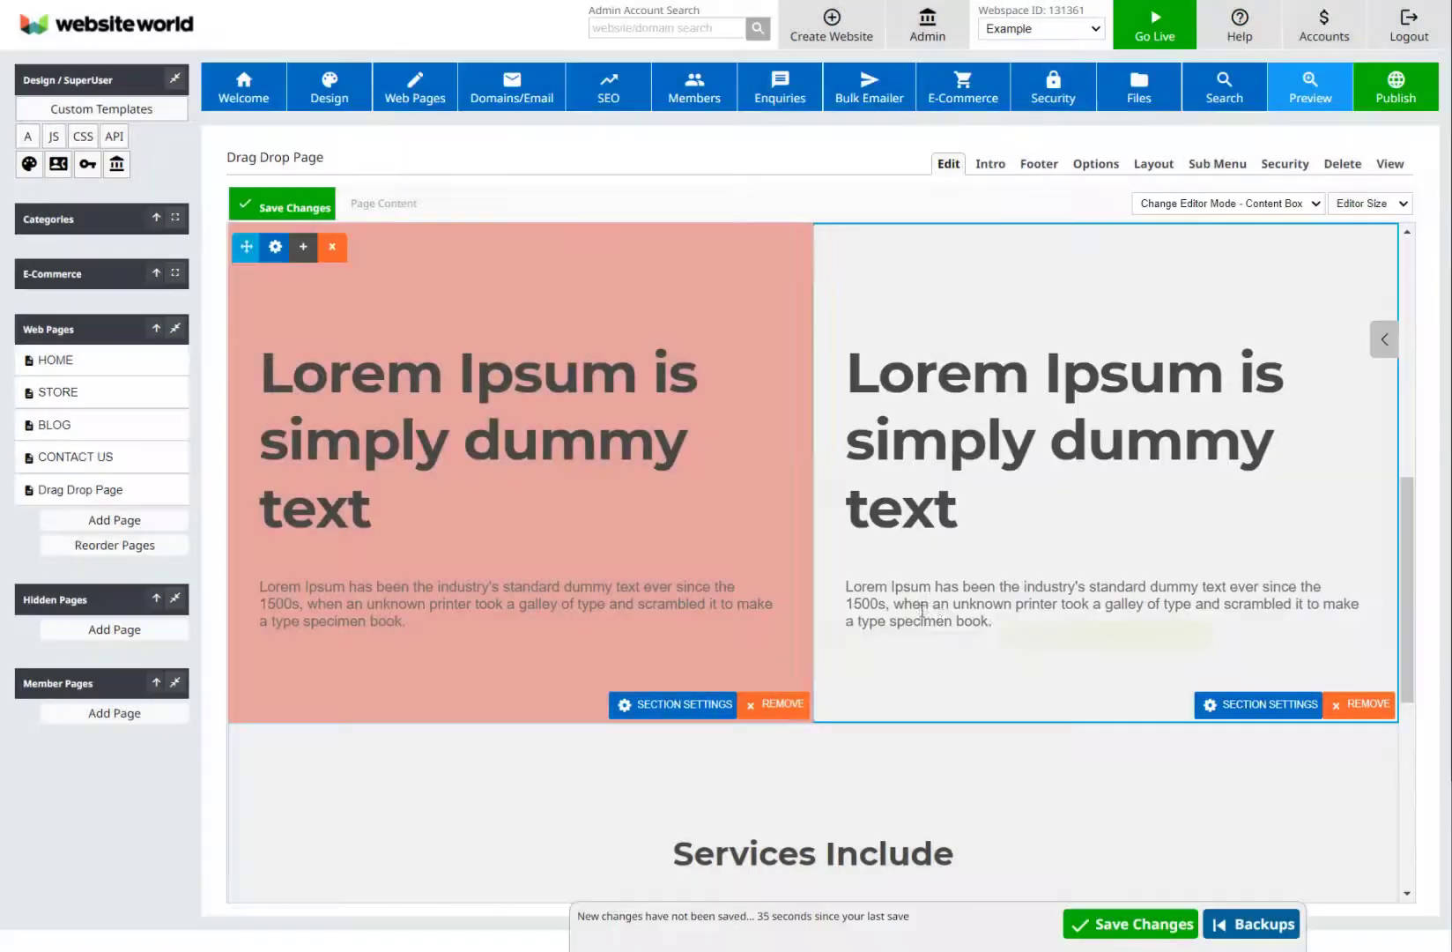
Set the stored image of the seated photographer with a backpack as the right box's background.
click(1268, 705)
click(1244, 508)
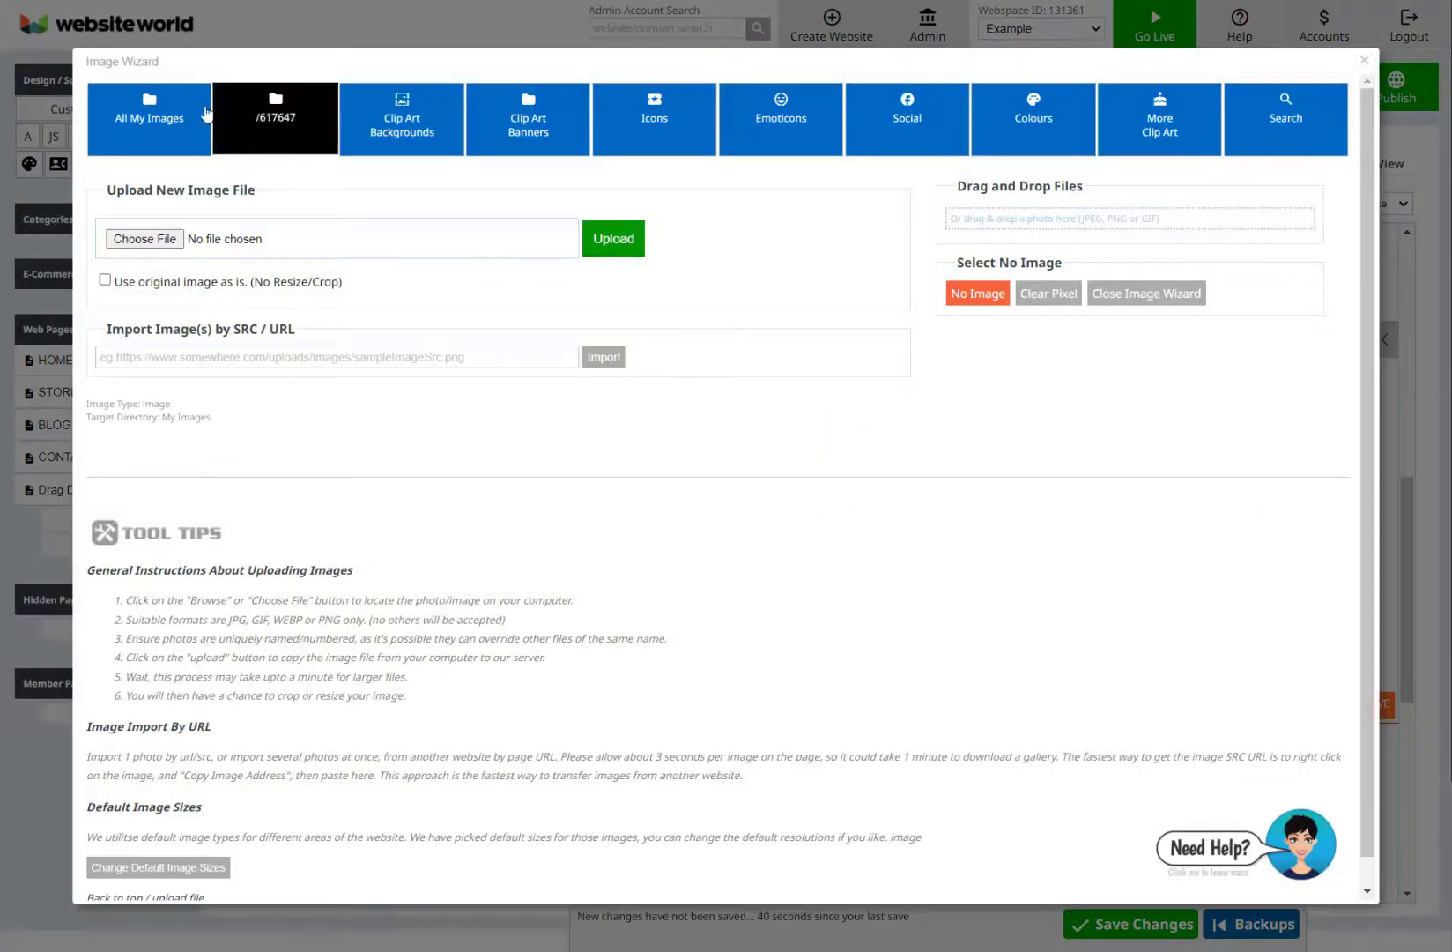
click(205, 113)
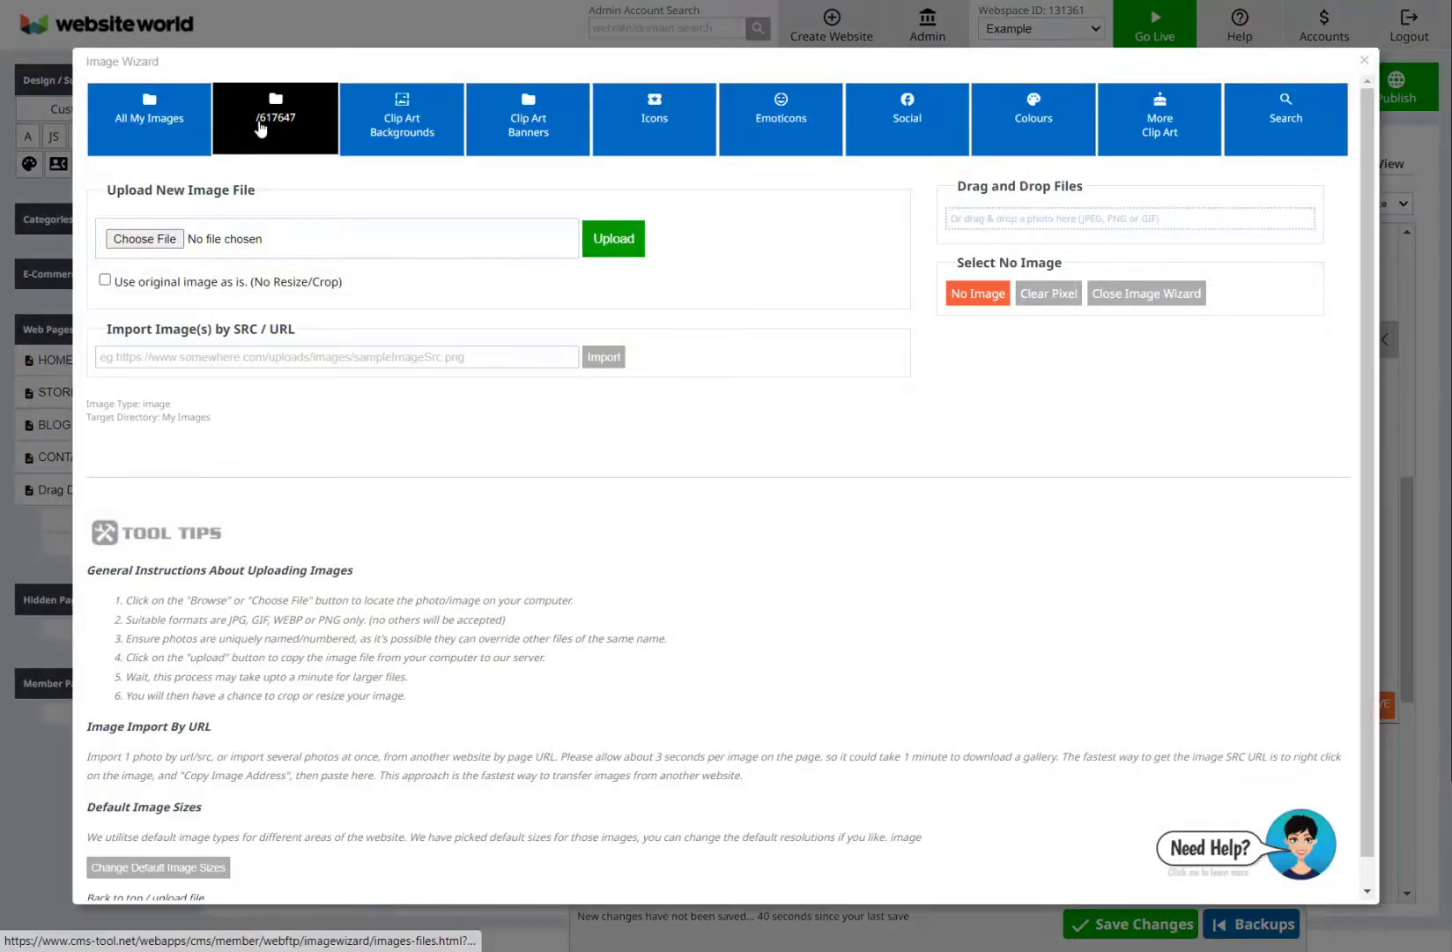
click(480, 293)
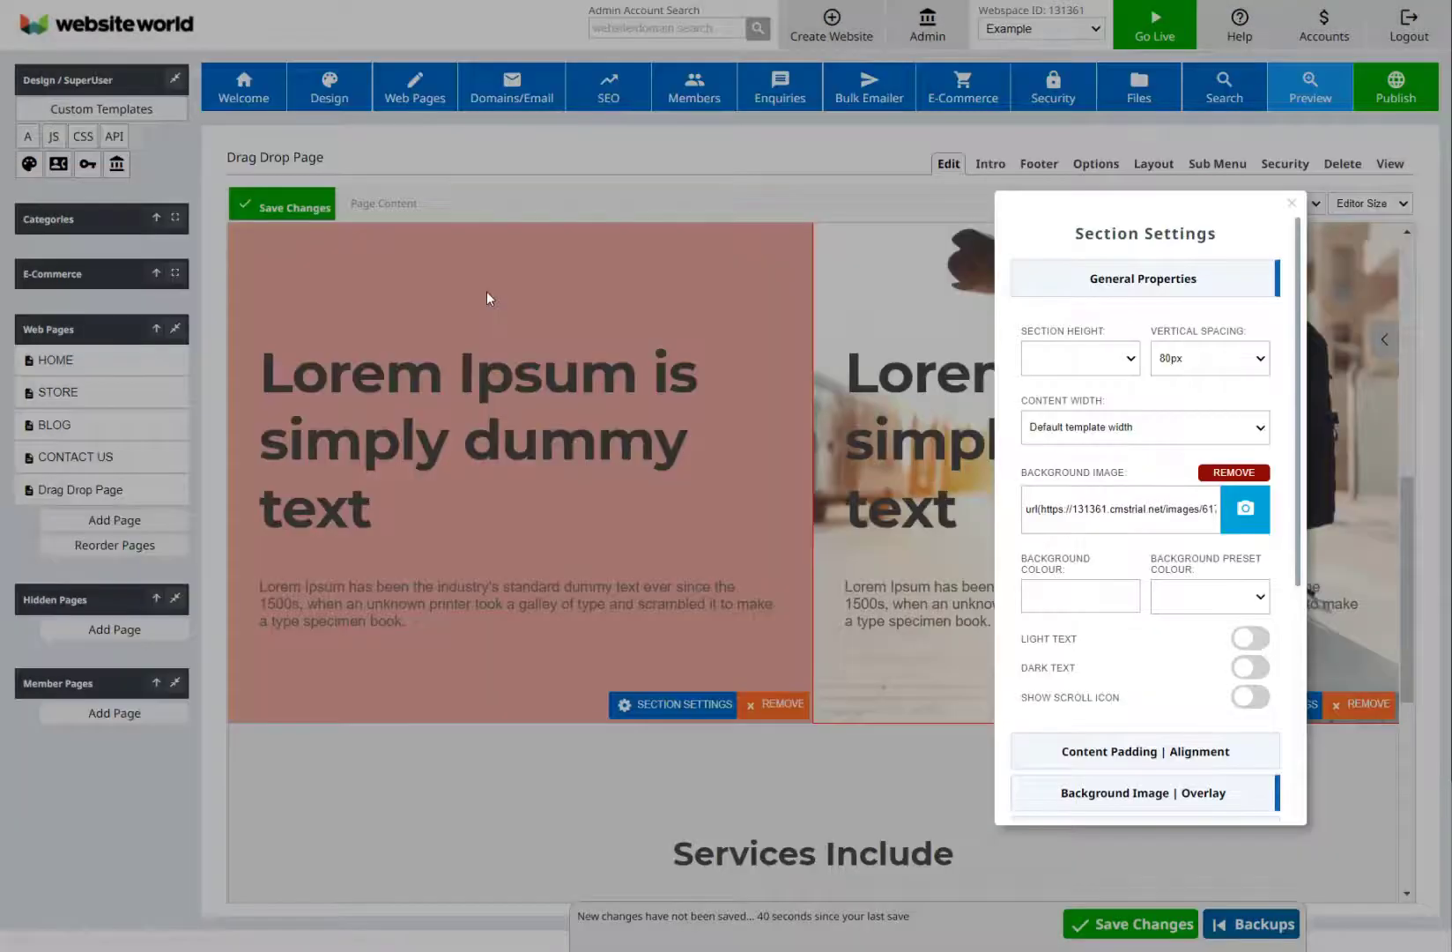
click(903, 397)
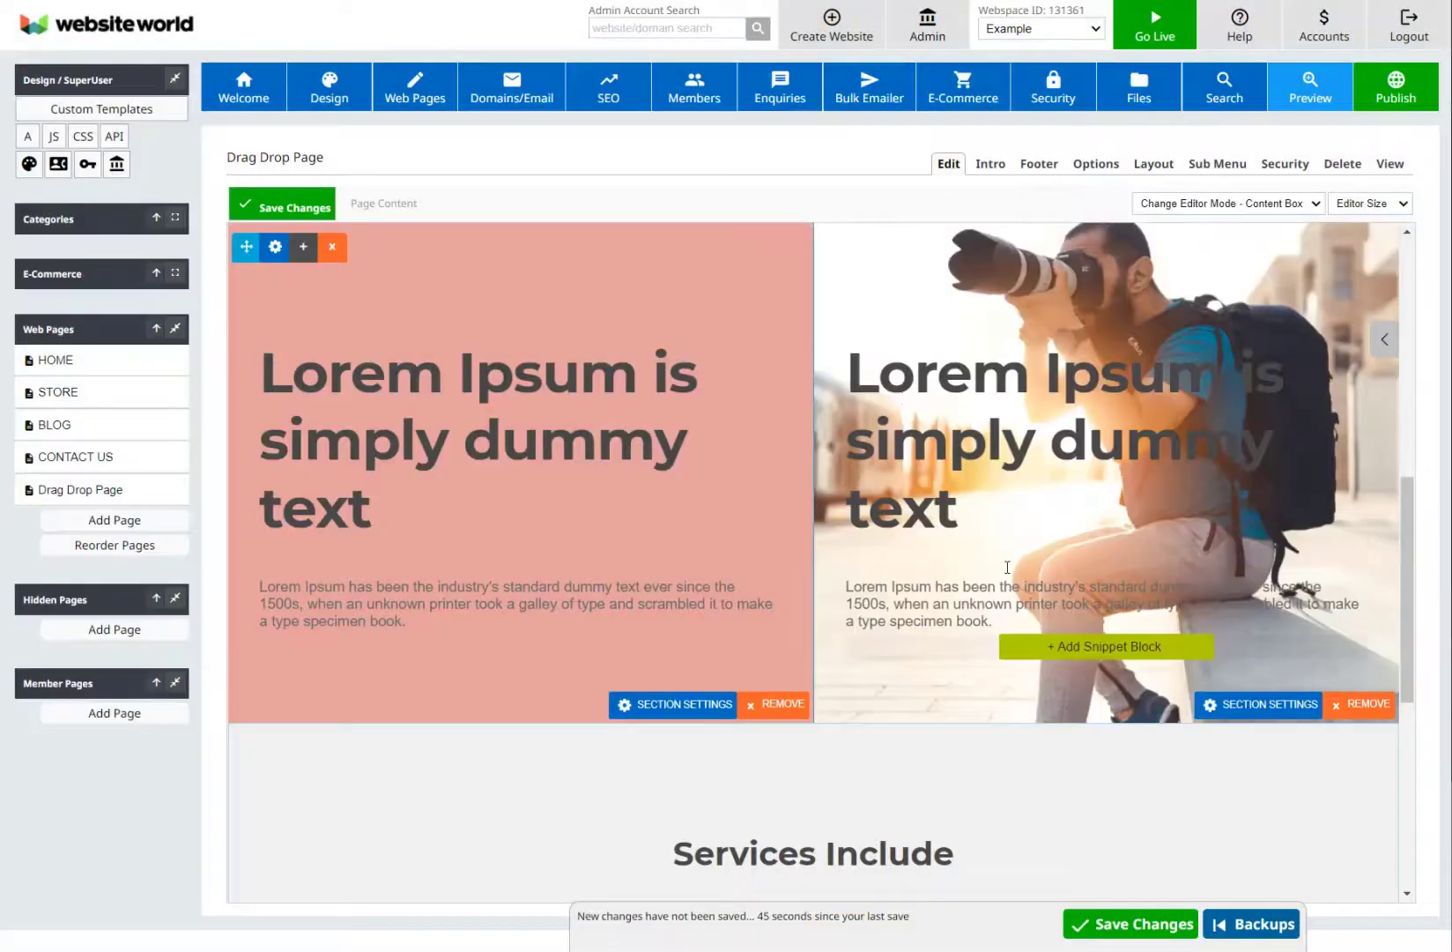
Delete the heading and paragraph block from the right box so only its background photo remains.
click(976, 491)
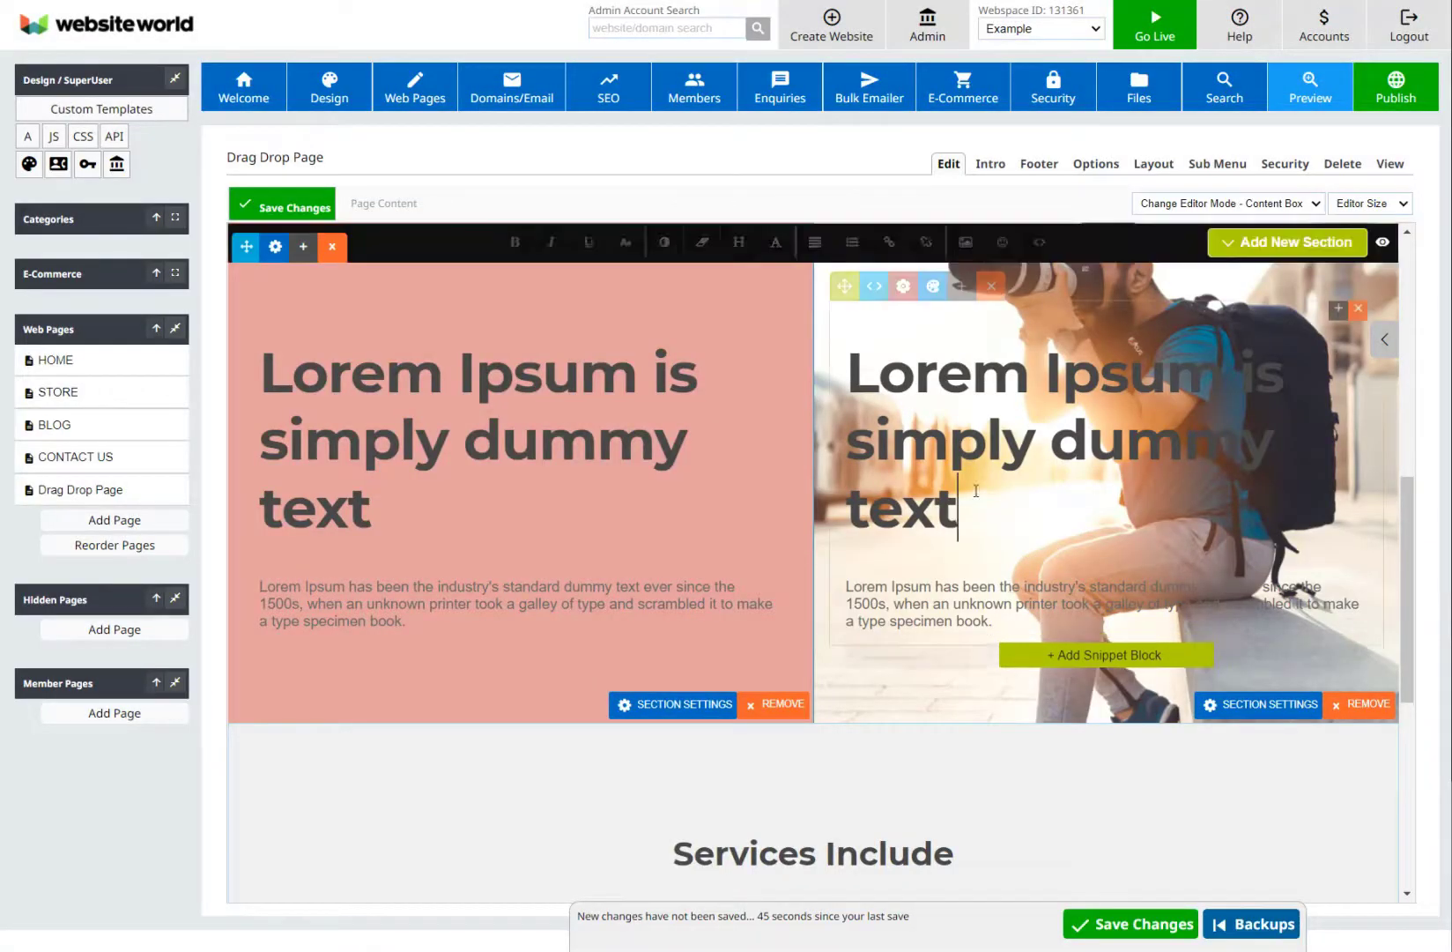
click(992, 288)
scroll(1097, 504, up, 2)
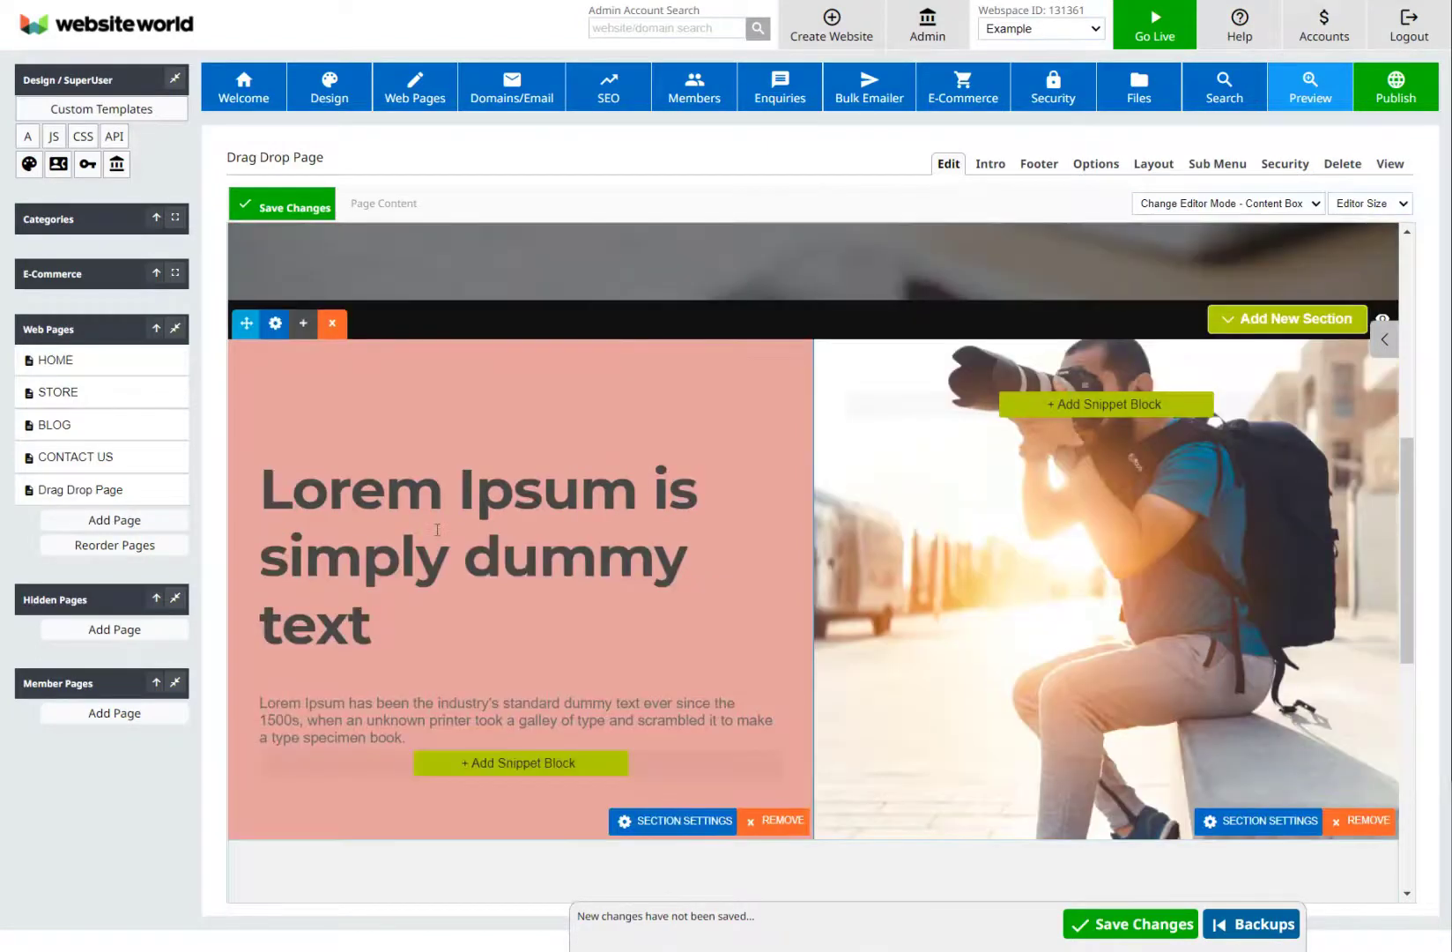
Widen the left box of the two-column section so it takes more of the row than the photo box, and save the page.
click(437, 529)
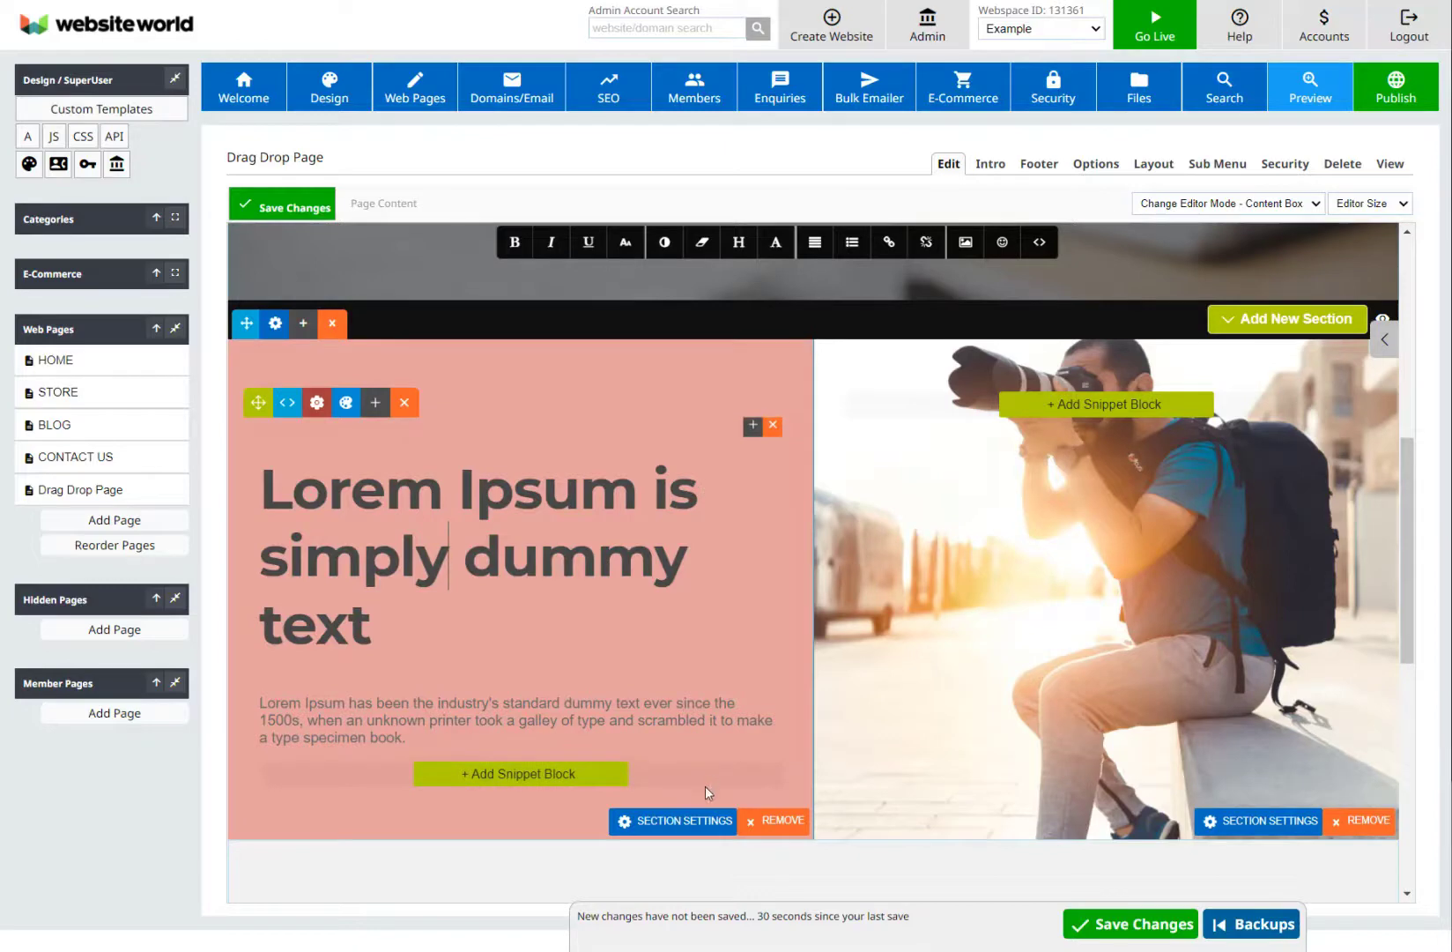
click(683, 820)
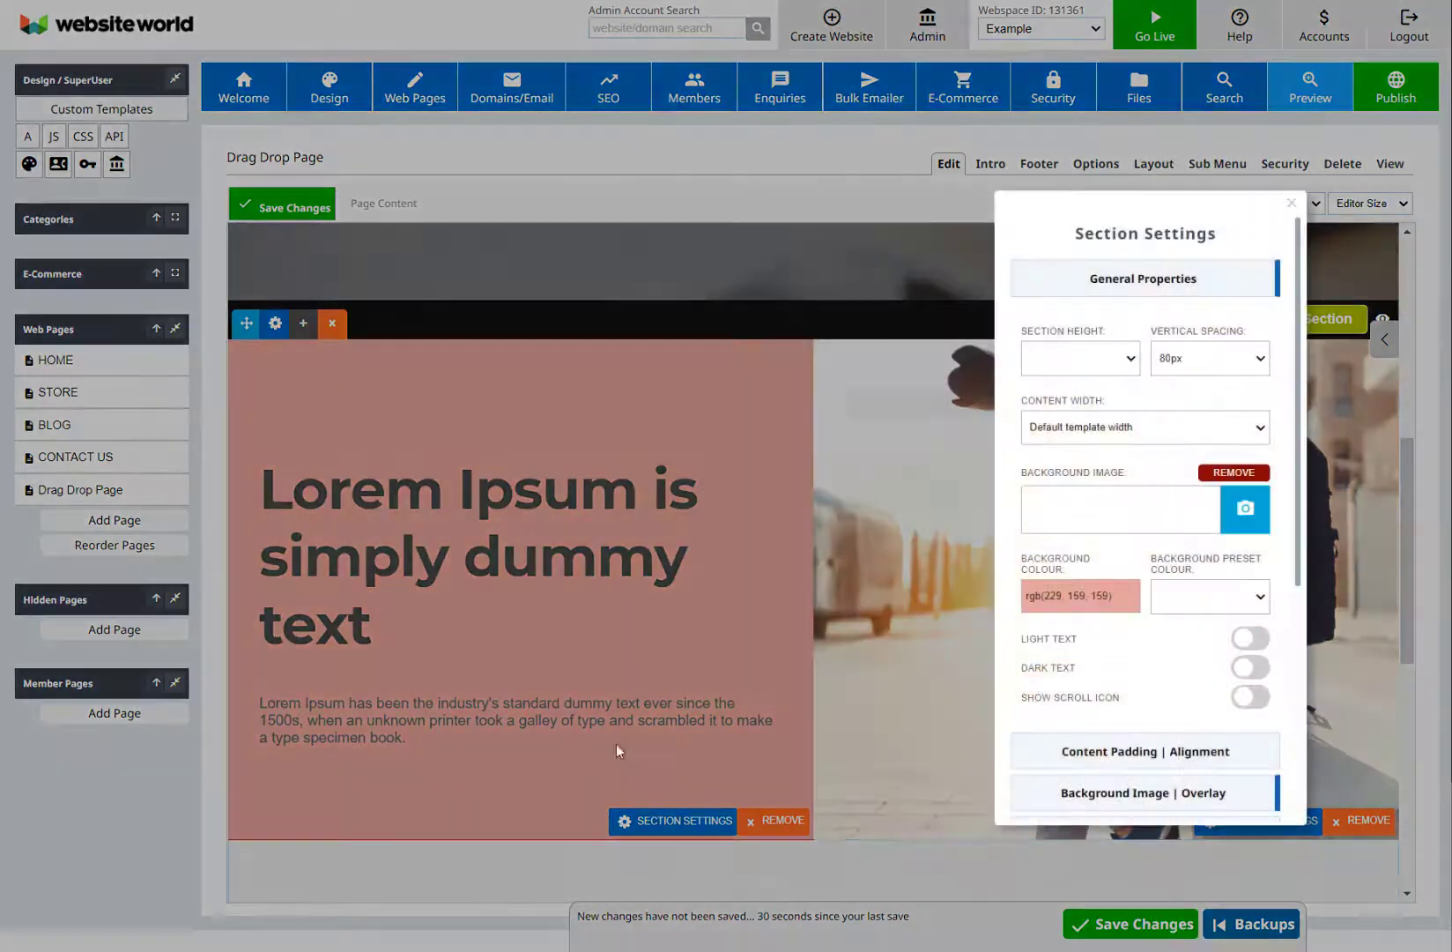
scroll(1125, 568, down, 3)
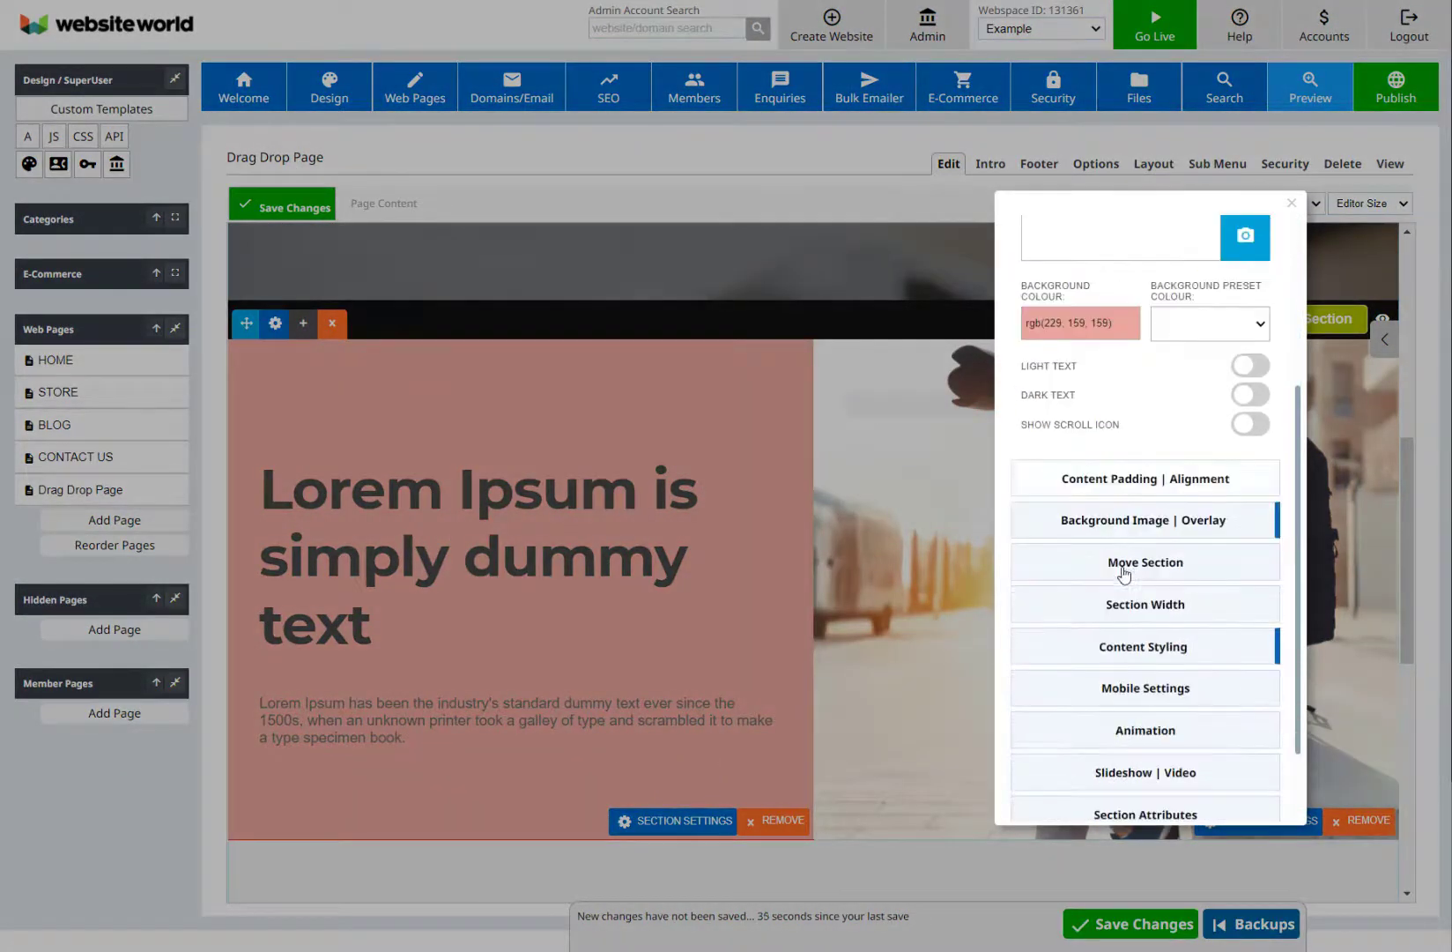
click(1124, 622)
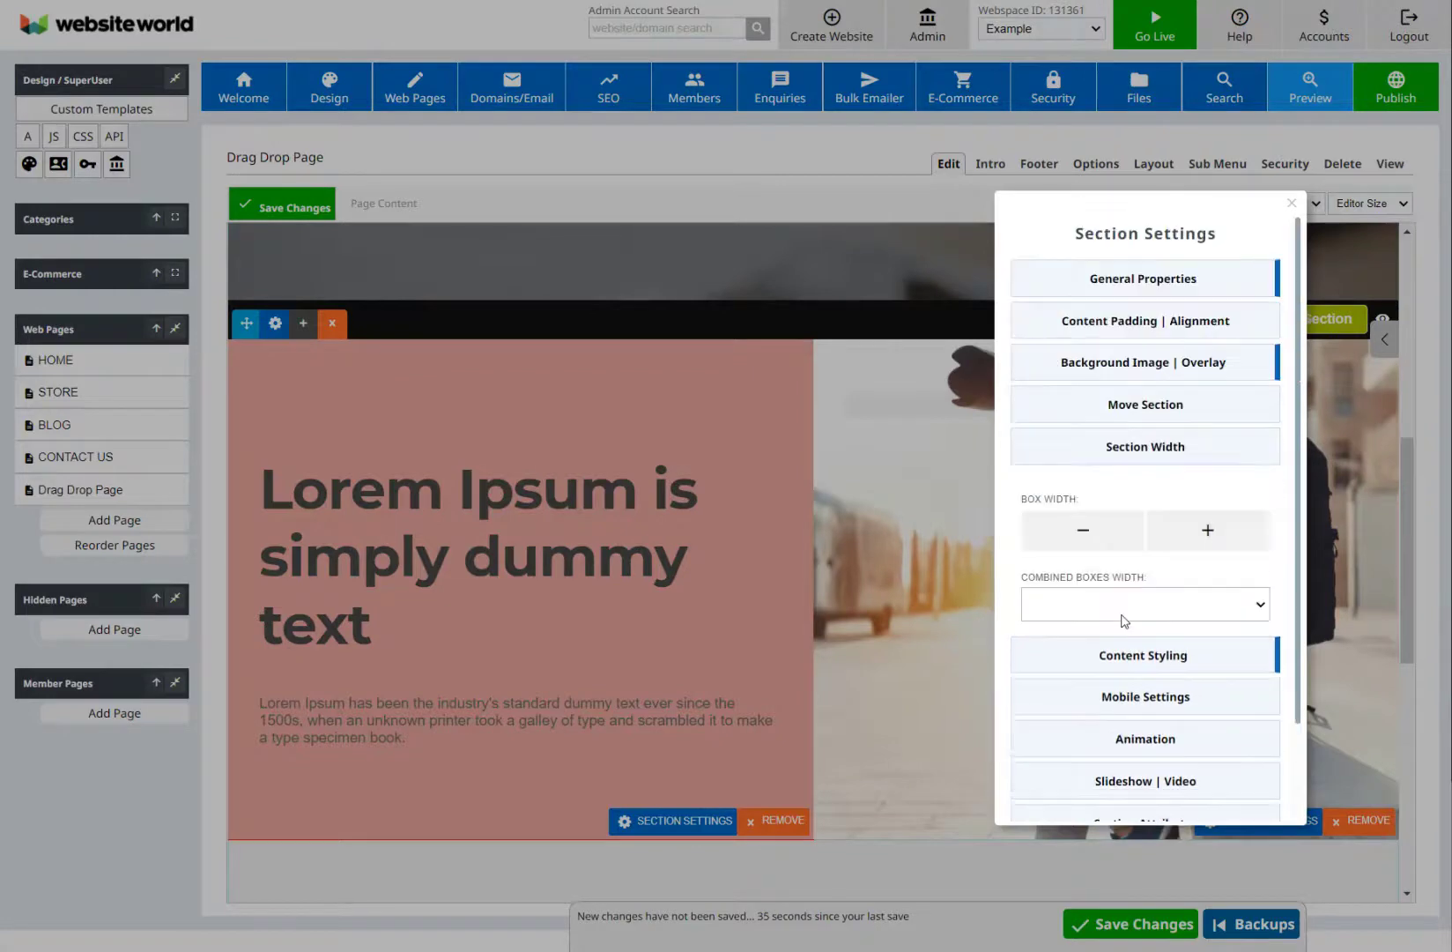
click(1084, 534)
click(1174, 534)
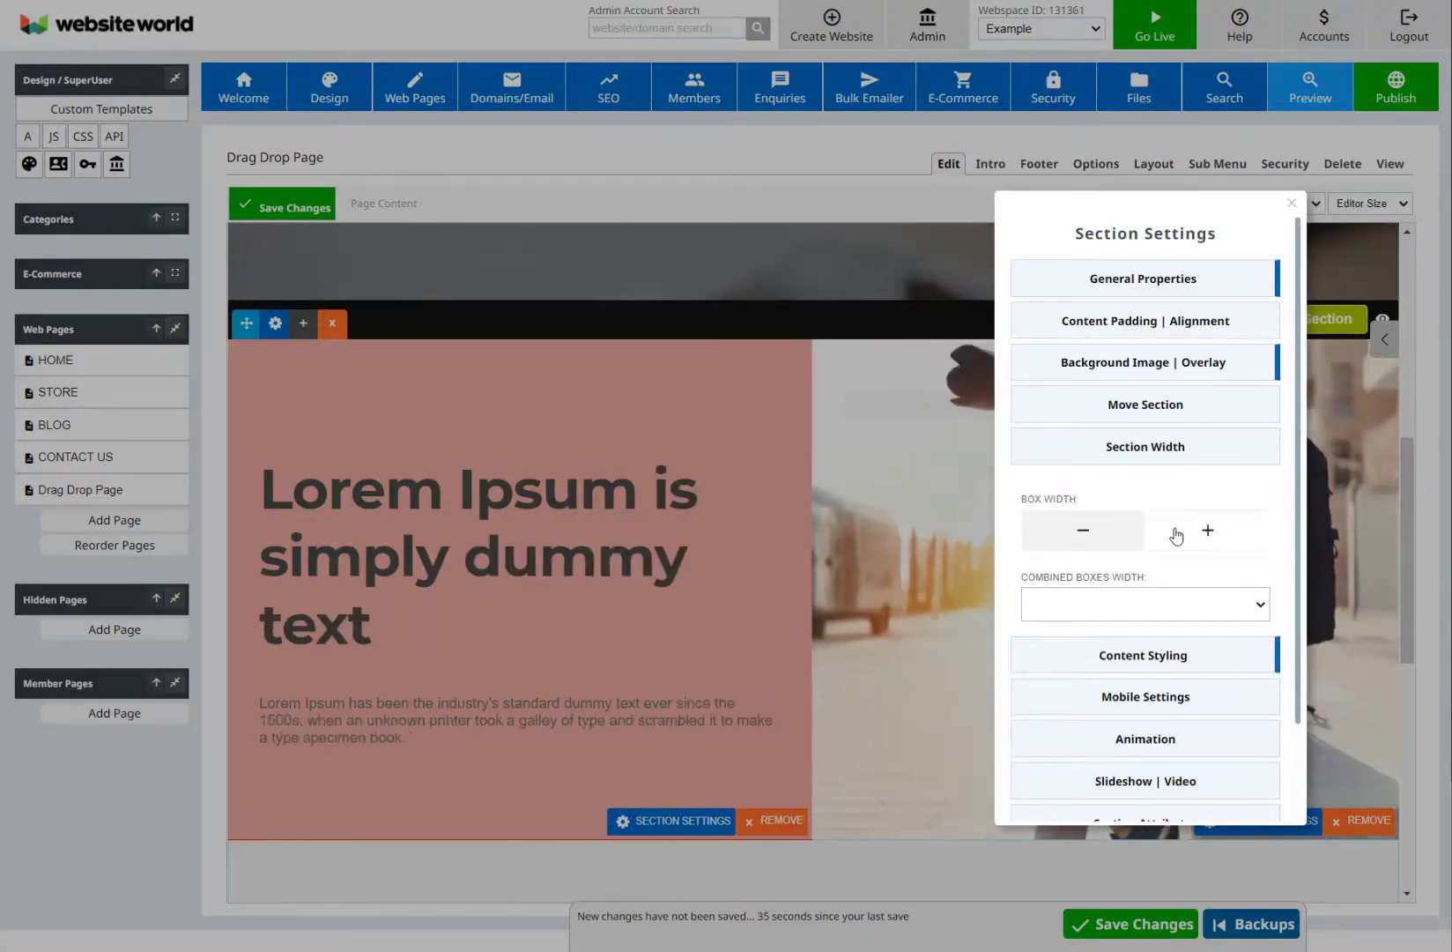
click(1176, 535)
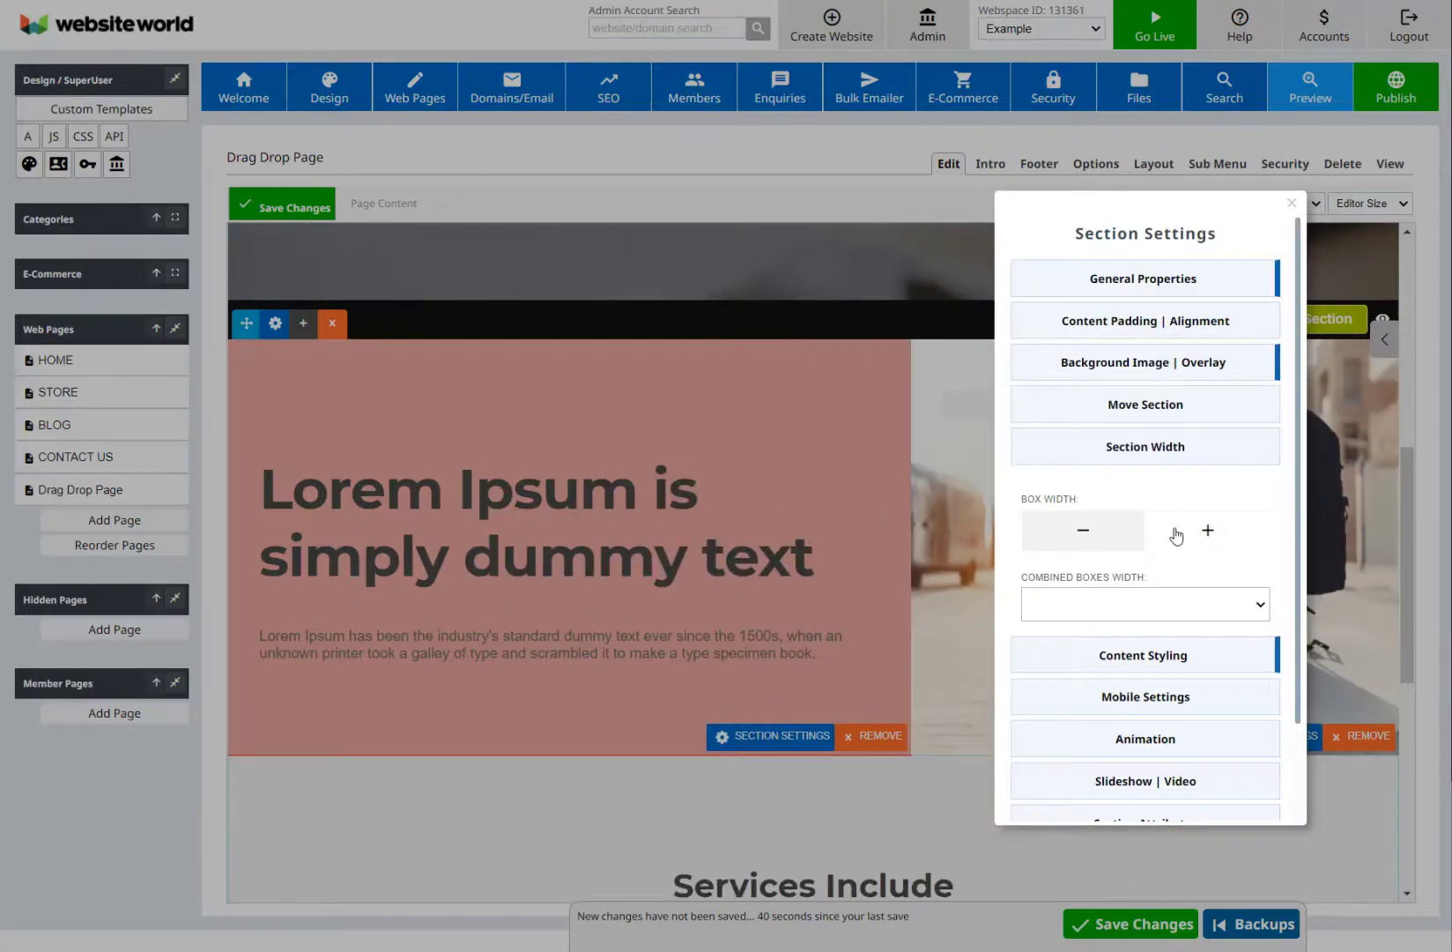
click(627, 436)
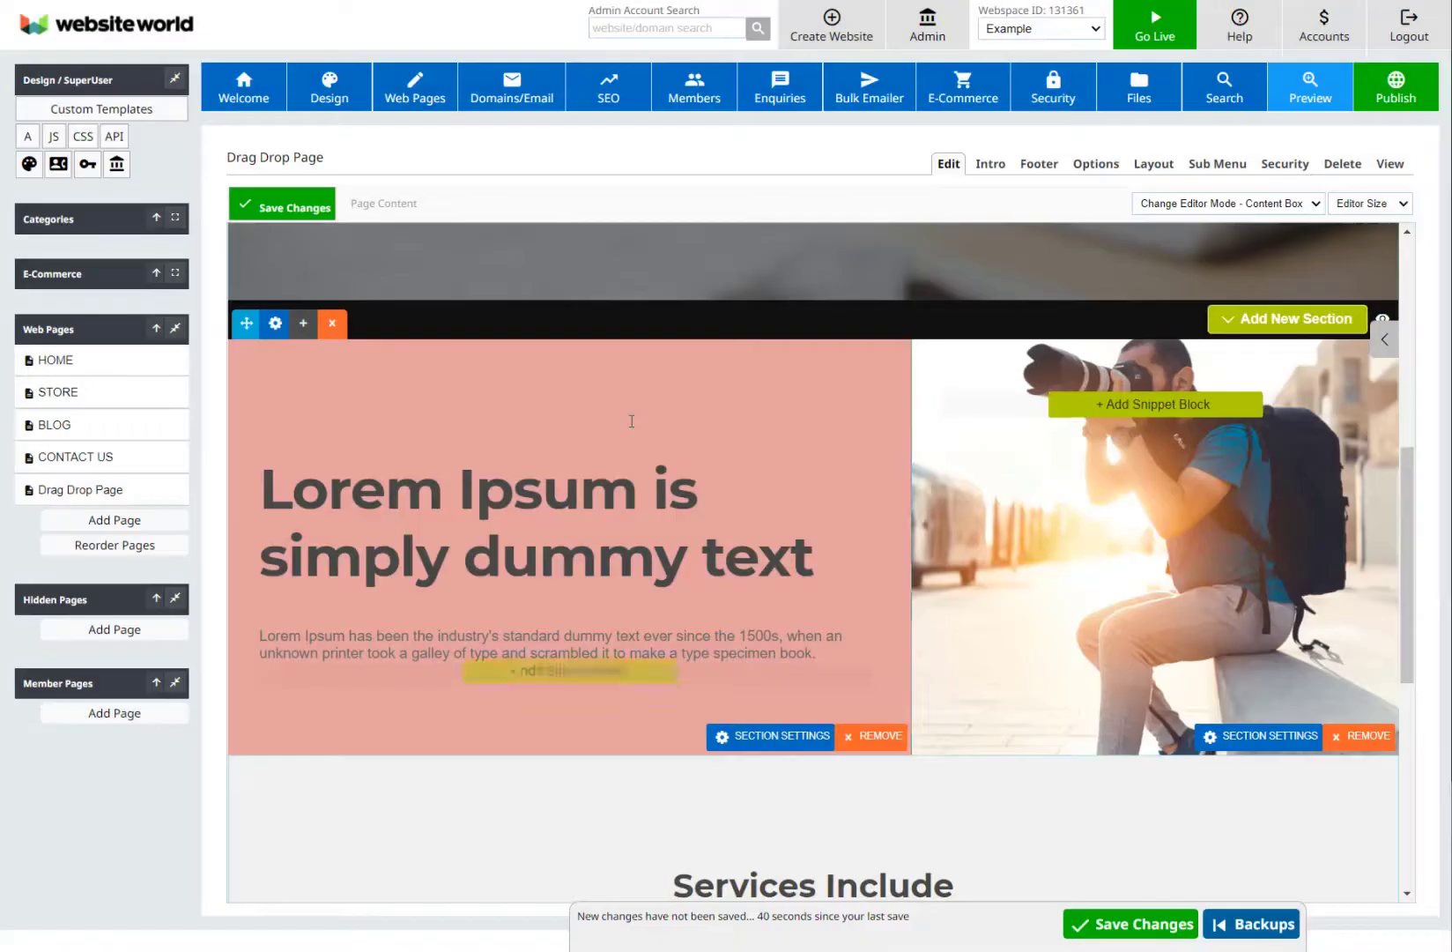
click(1115, 924)
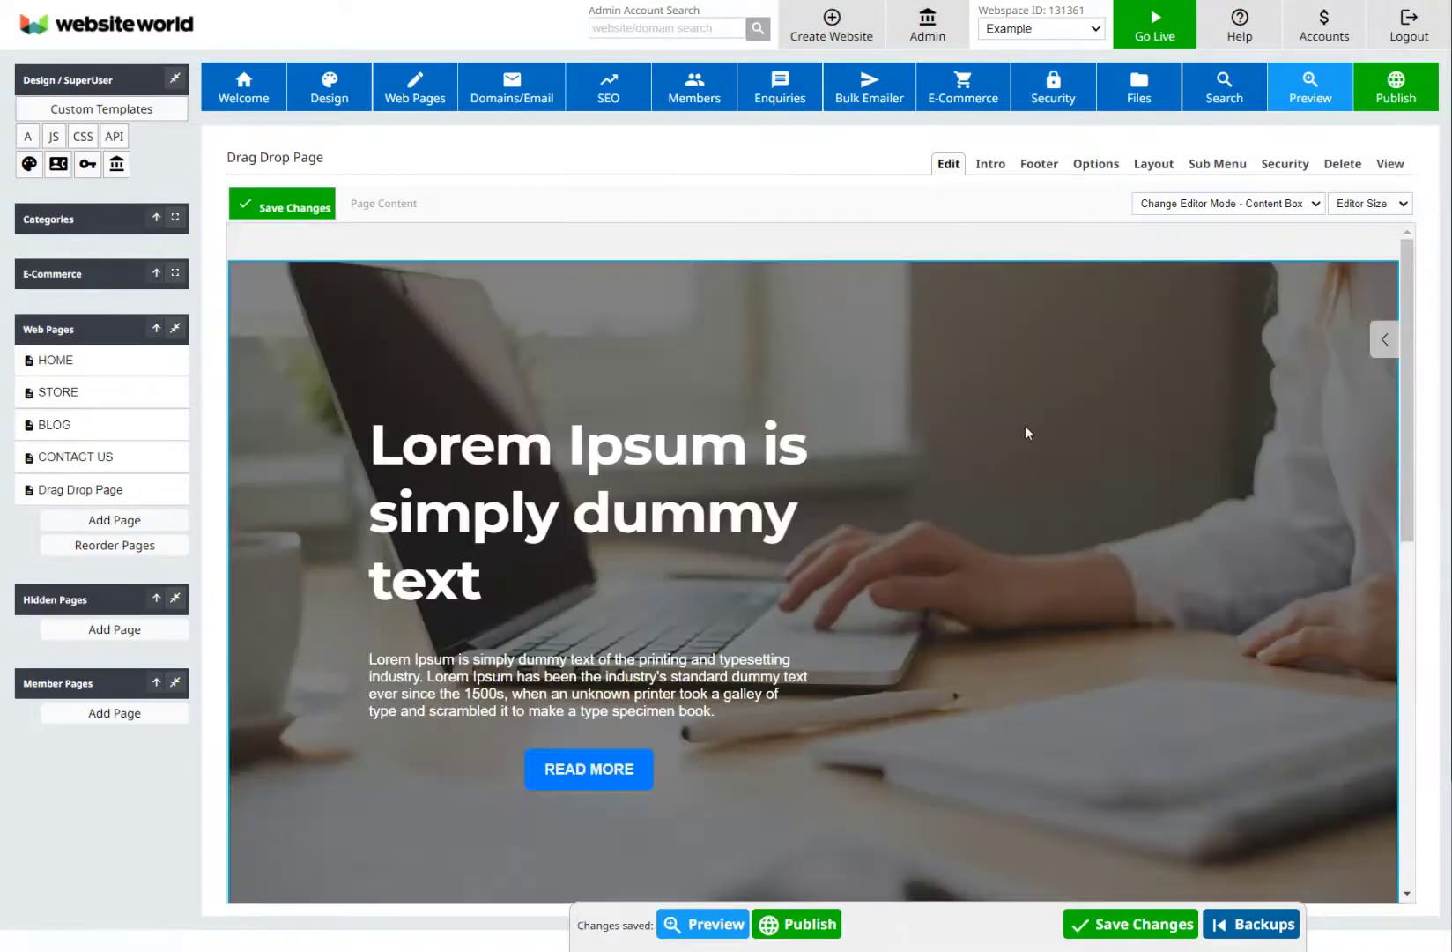
Insert the single-column heading and paragraph layout as a new section below Services Include.
scroll(1028, 449, down, 8)
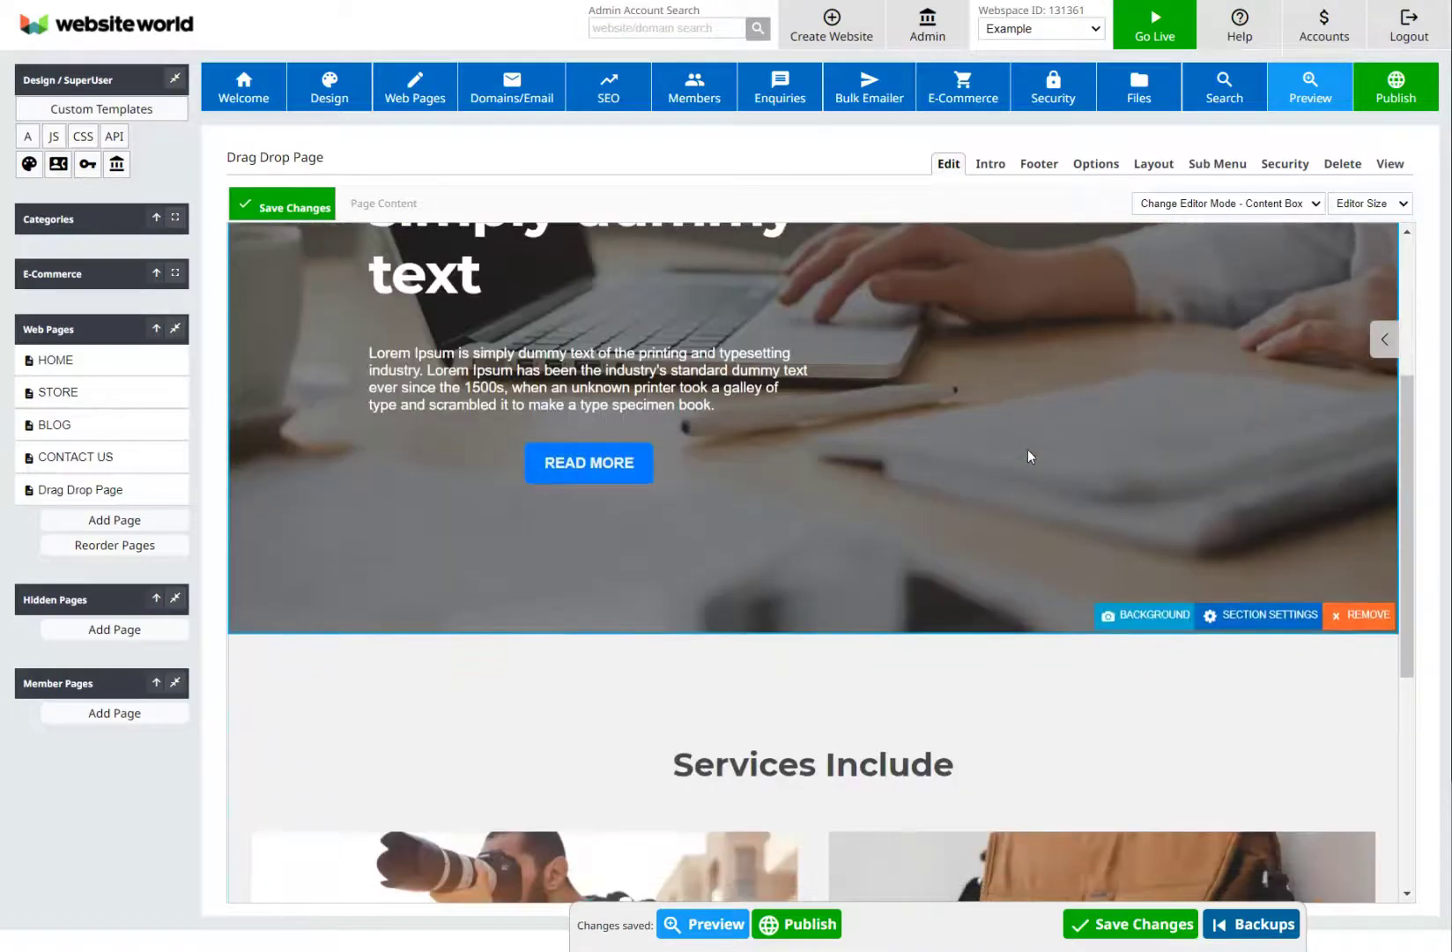
scroll(1028, 449, down, 1)
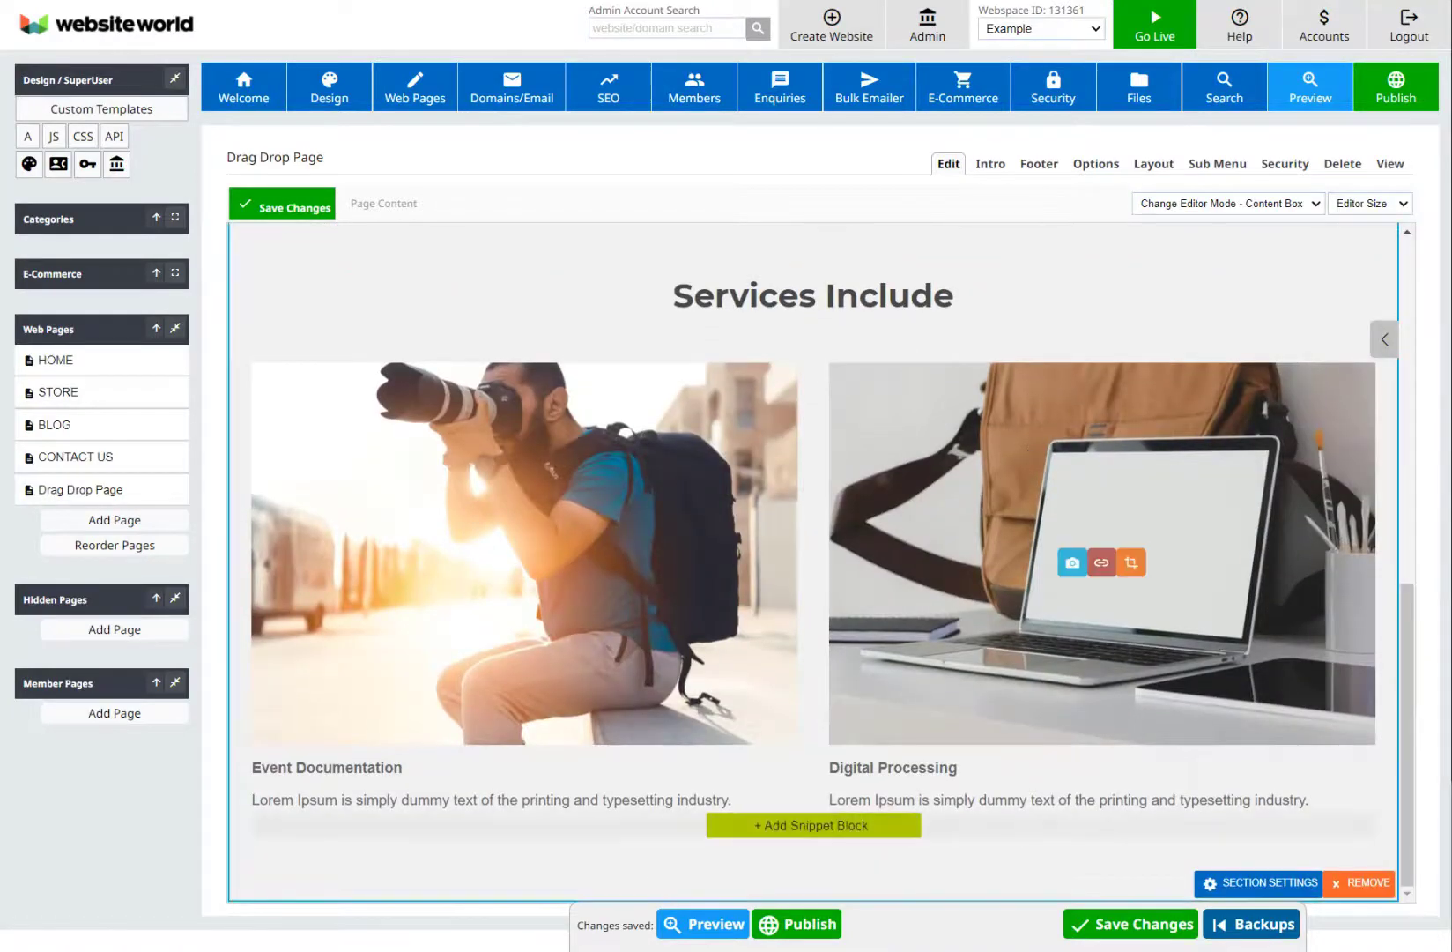
scroll(1252, 335, up, 6)
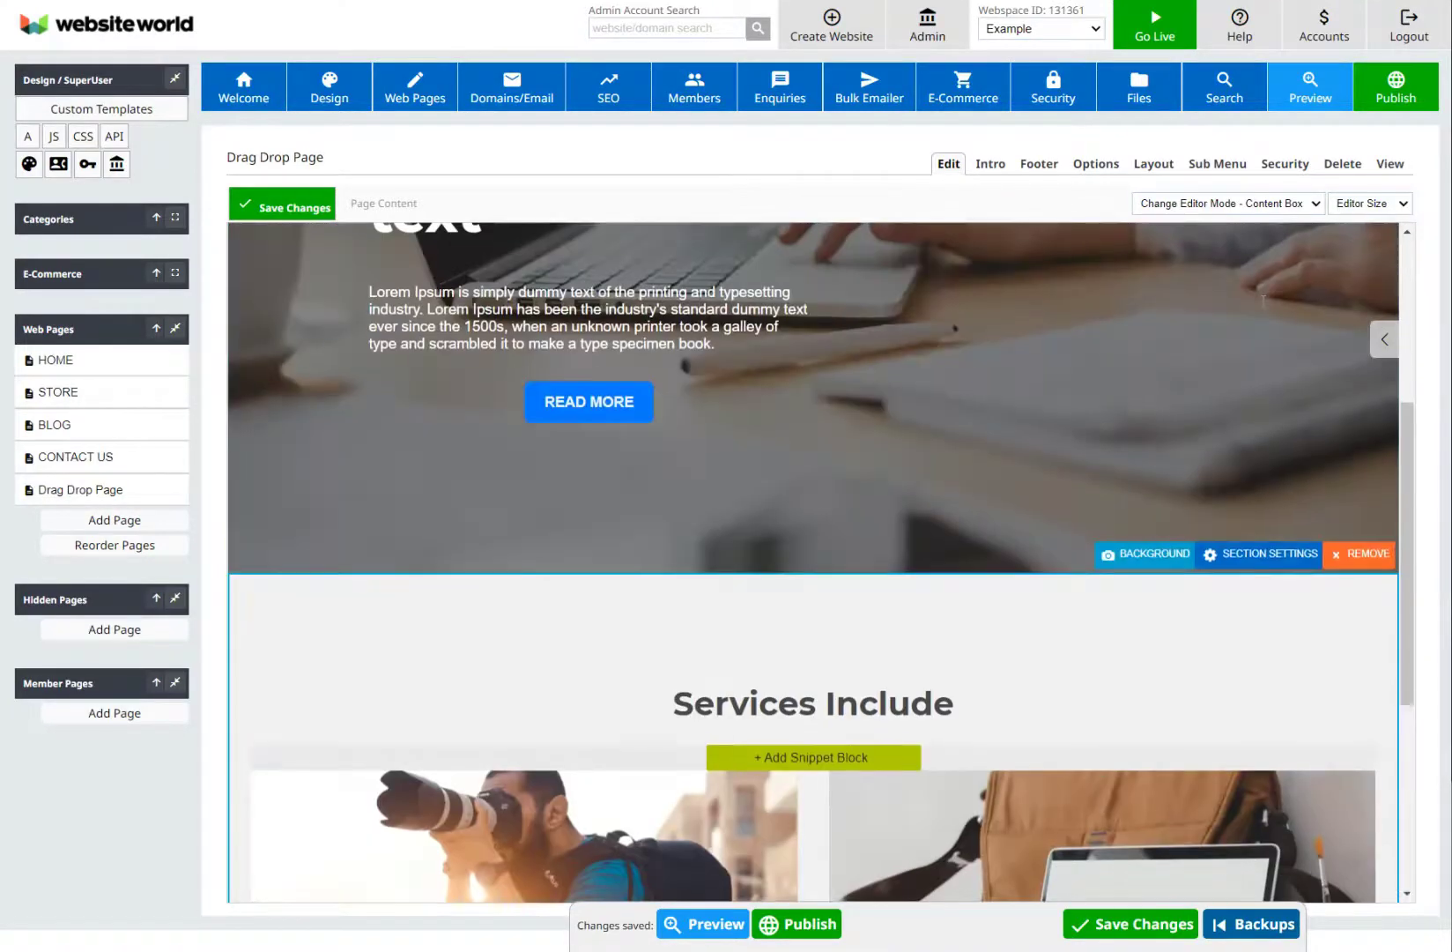
click(1279, 551)
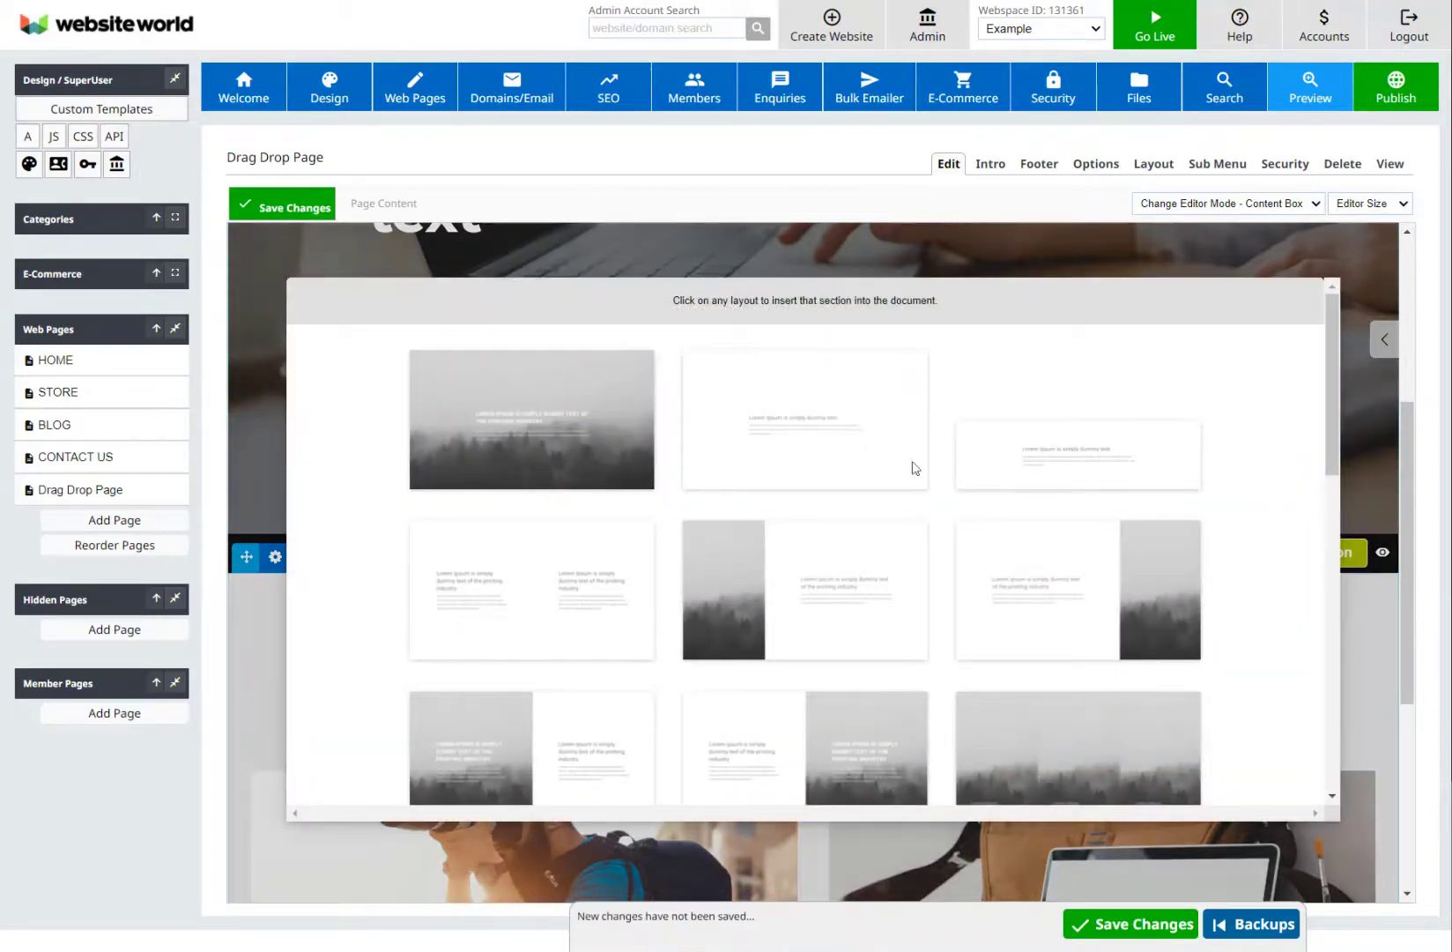
click(807, 430)
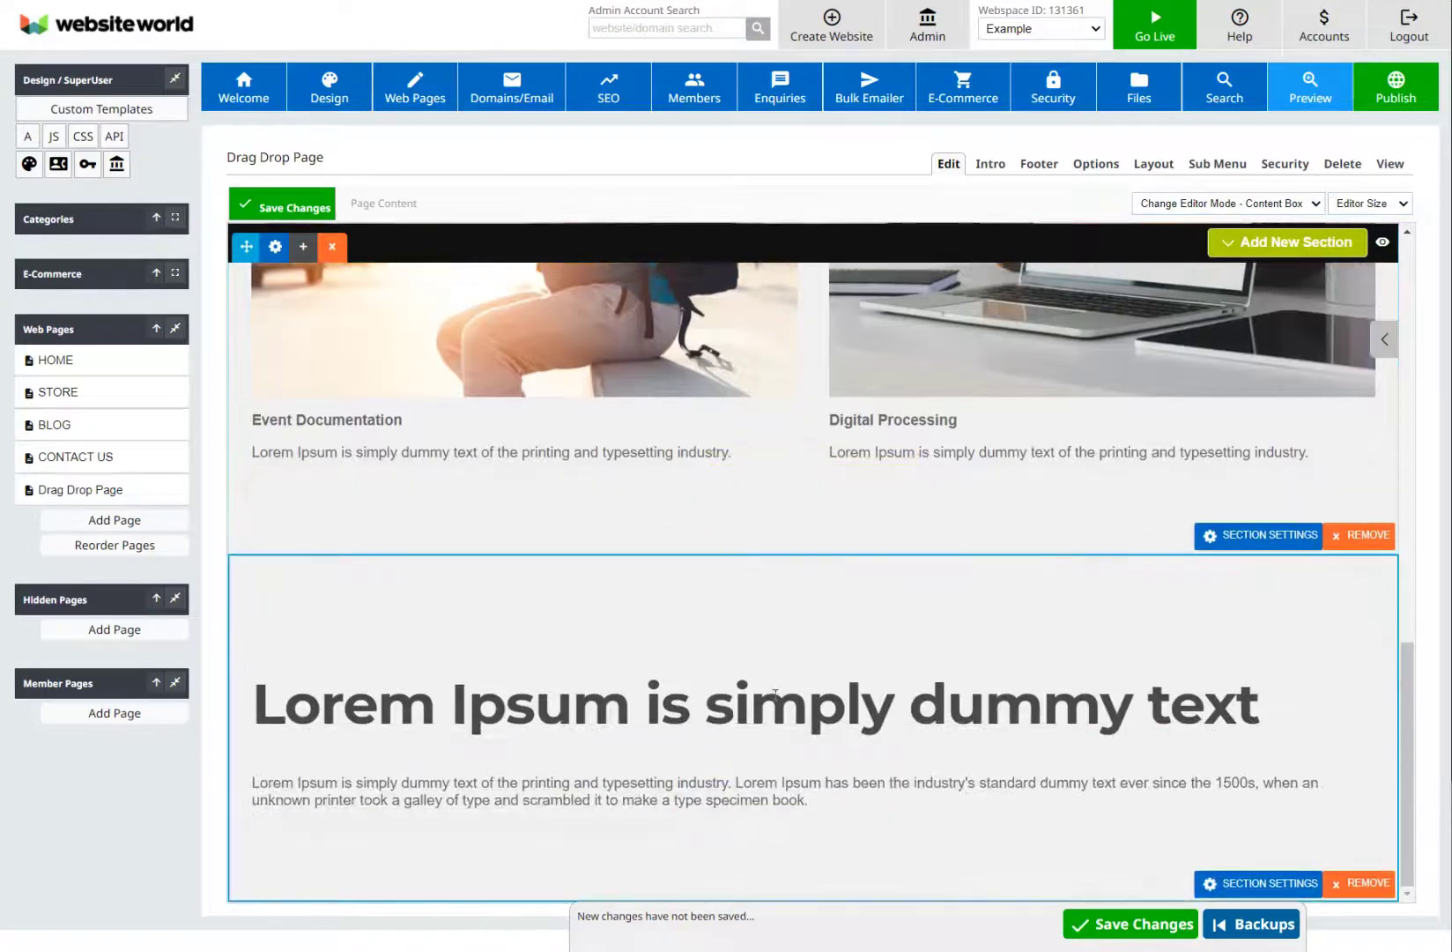
Replace the new section's heading and paragraph block with the Subscribe Form Widget snippet.
click(750, 728)
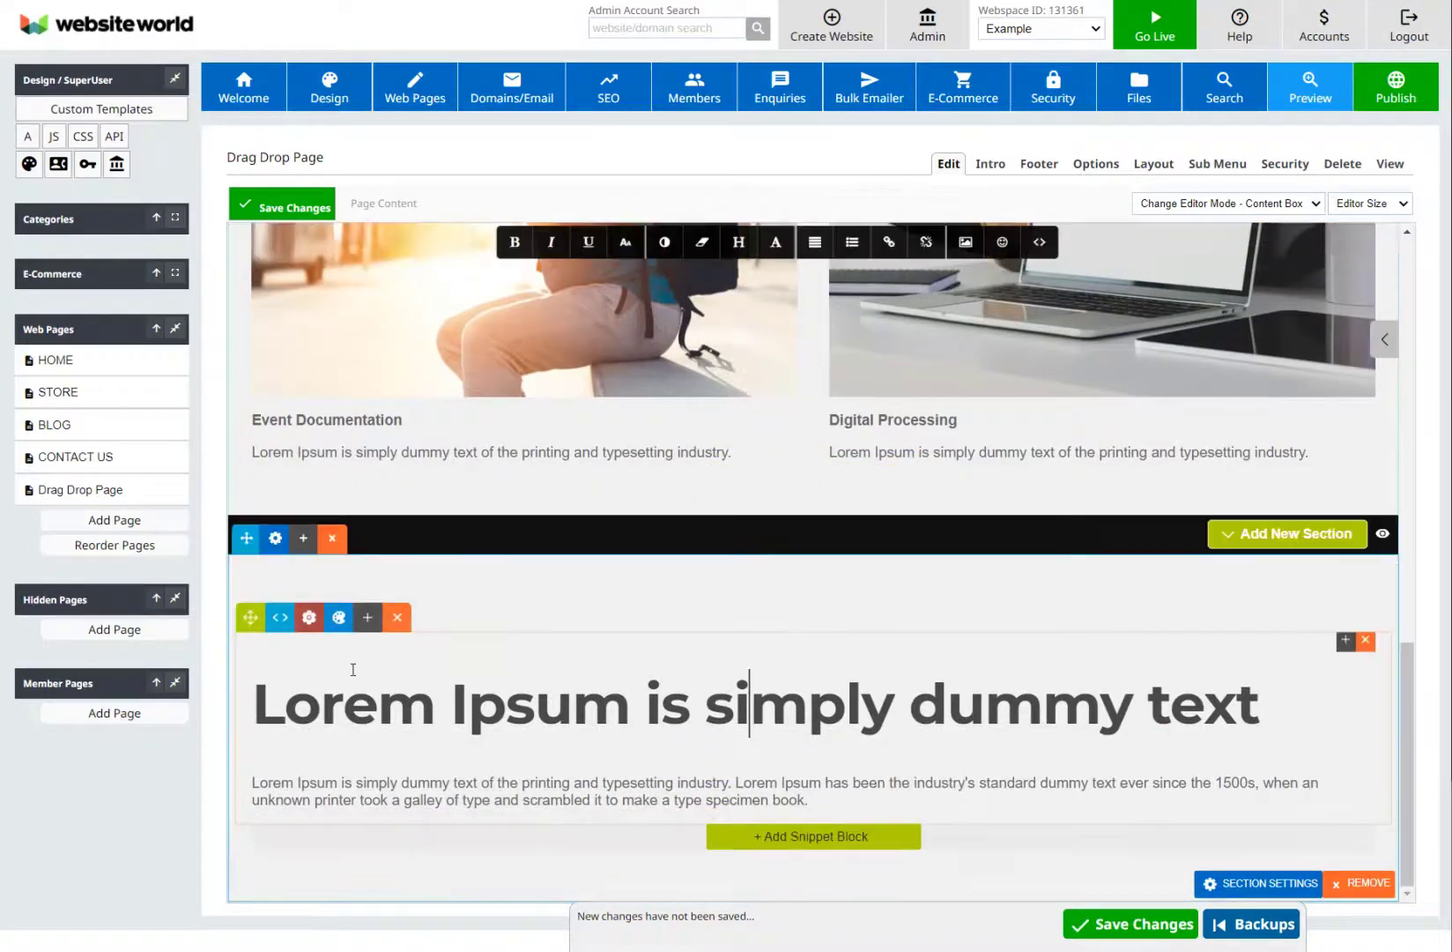
click(398, 619)
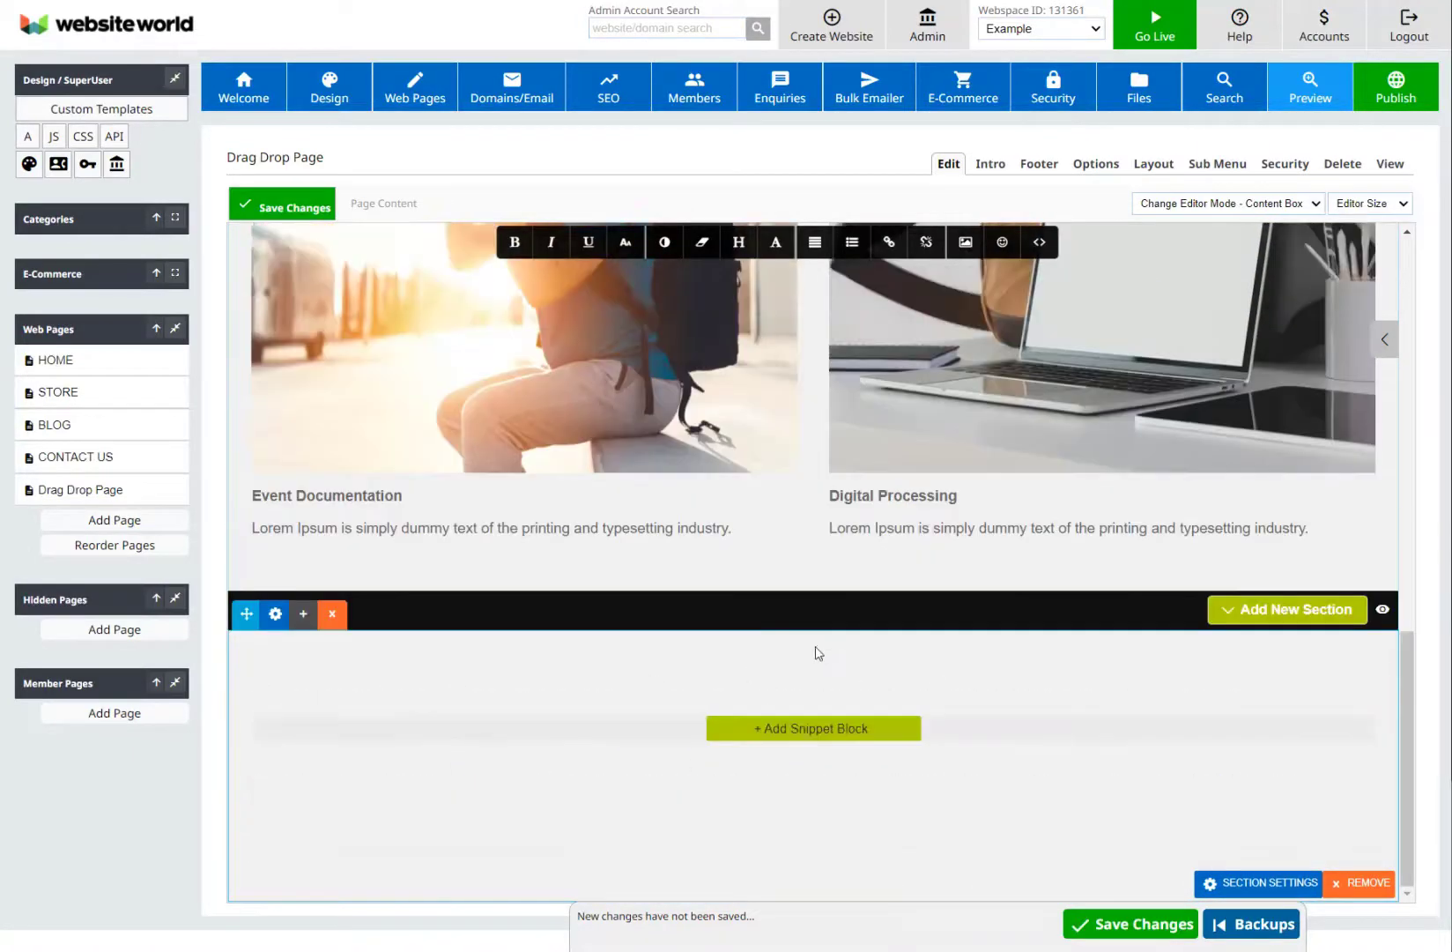
click(818, 729)
scroll(824, 570, down, 7)
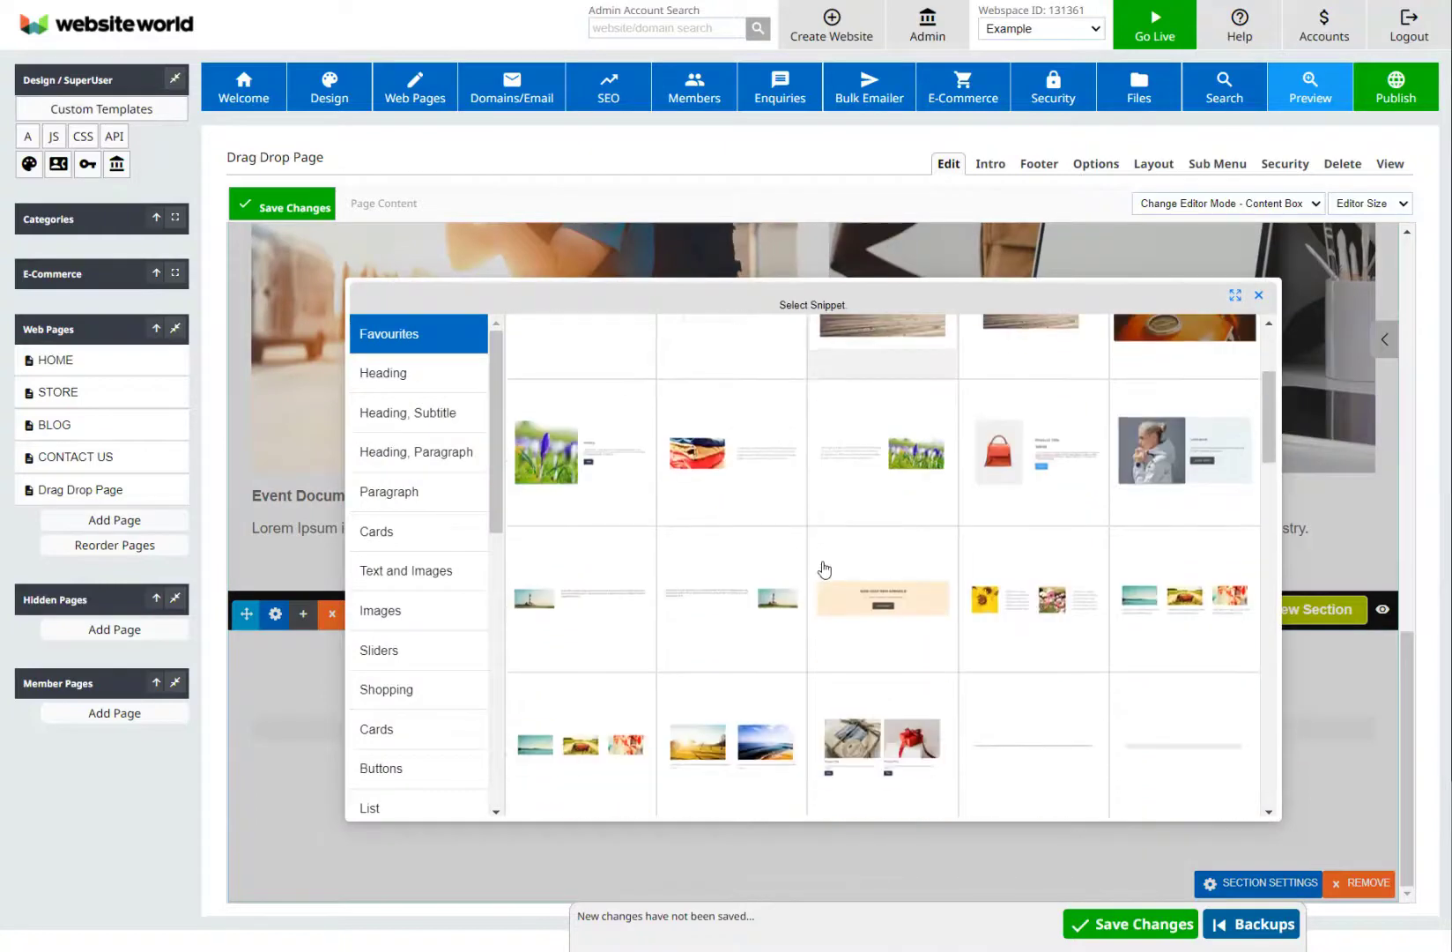
scroll(828, 577, down, 3)
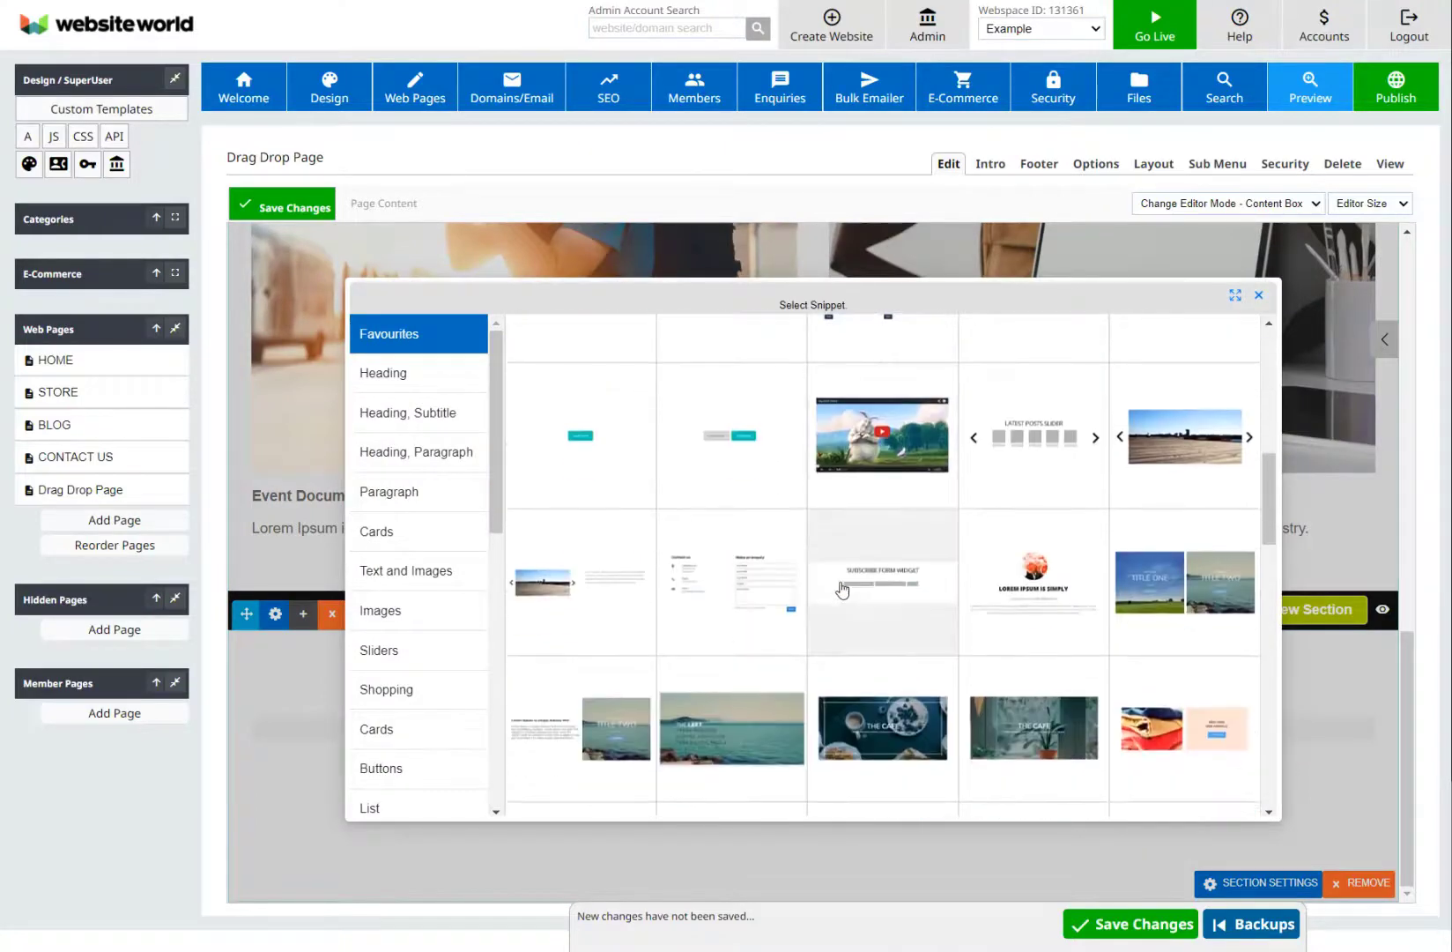
click(861, 577)
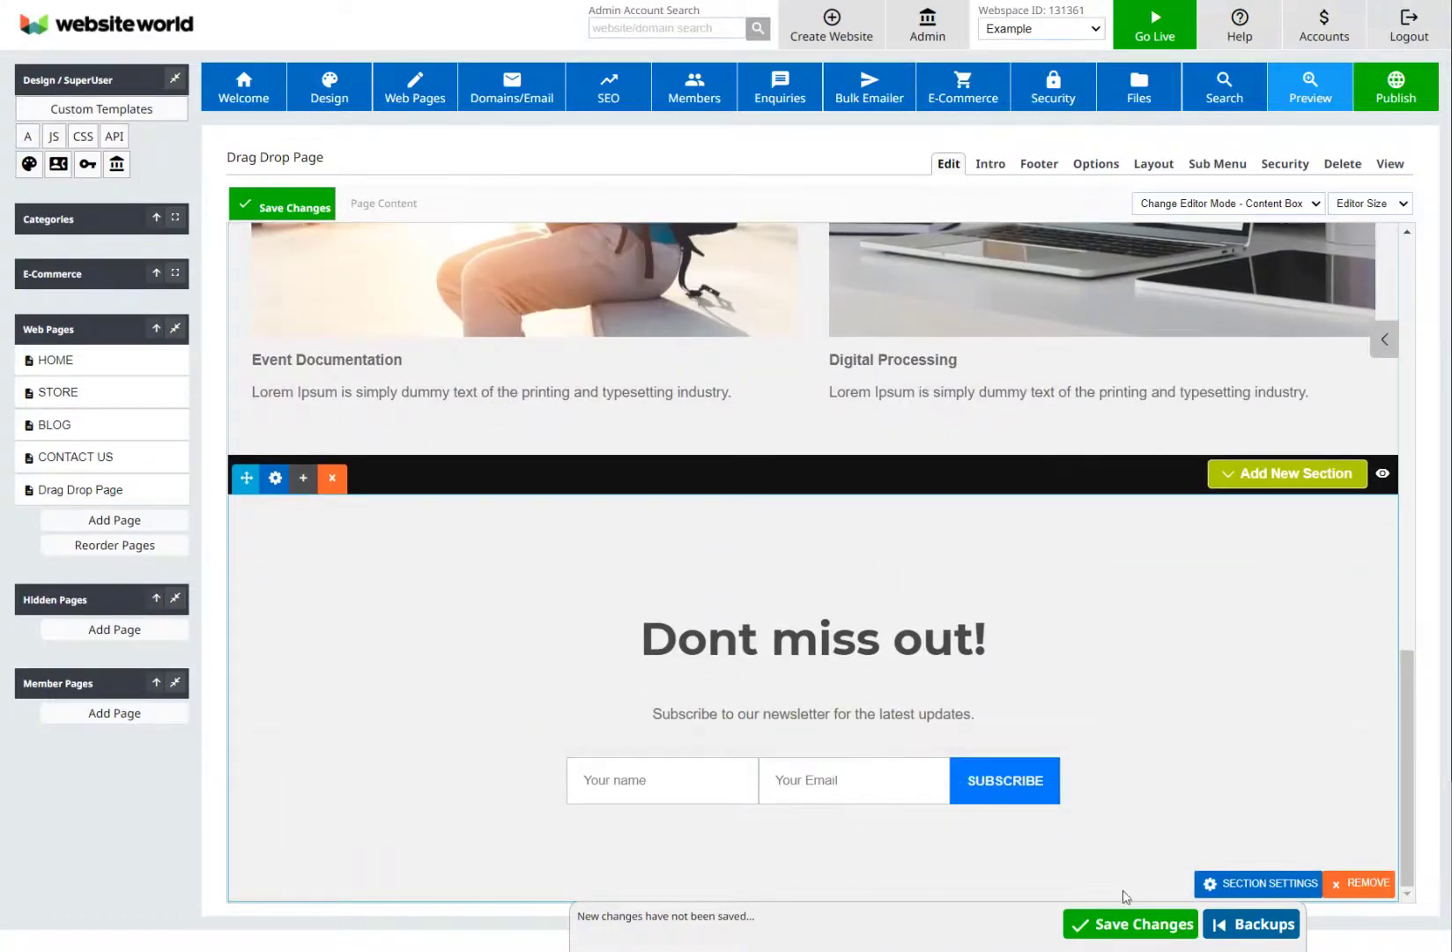
Give the newsletter subscribe section a light grey background, rgb(228, 224, 224), and save the page.
click(411, 599)
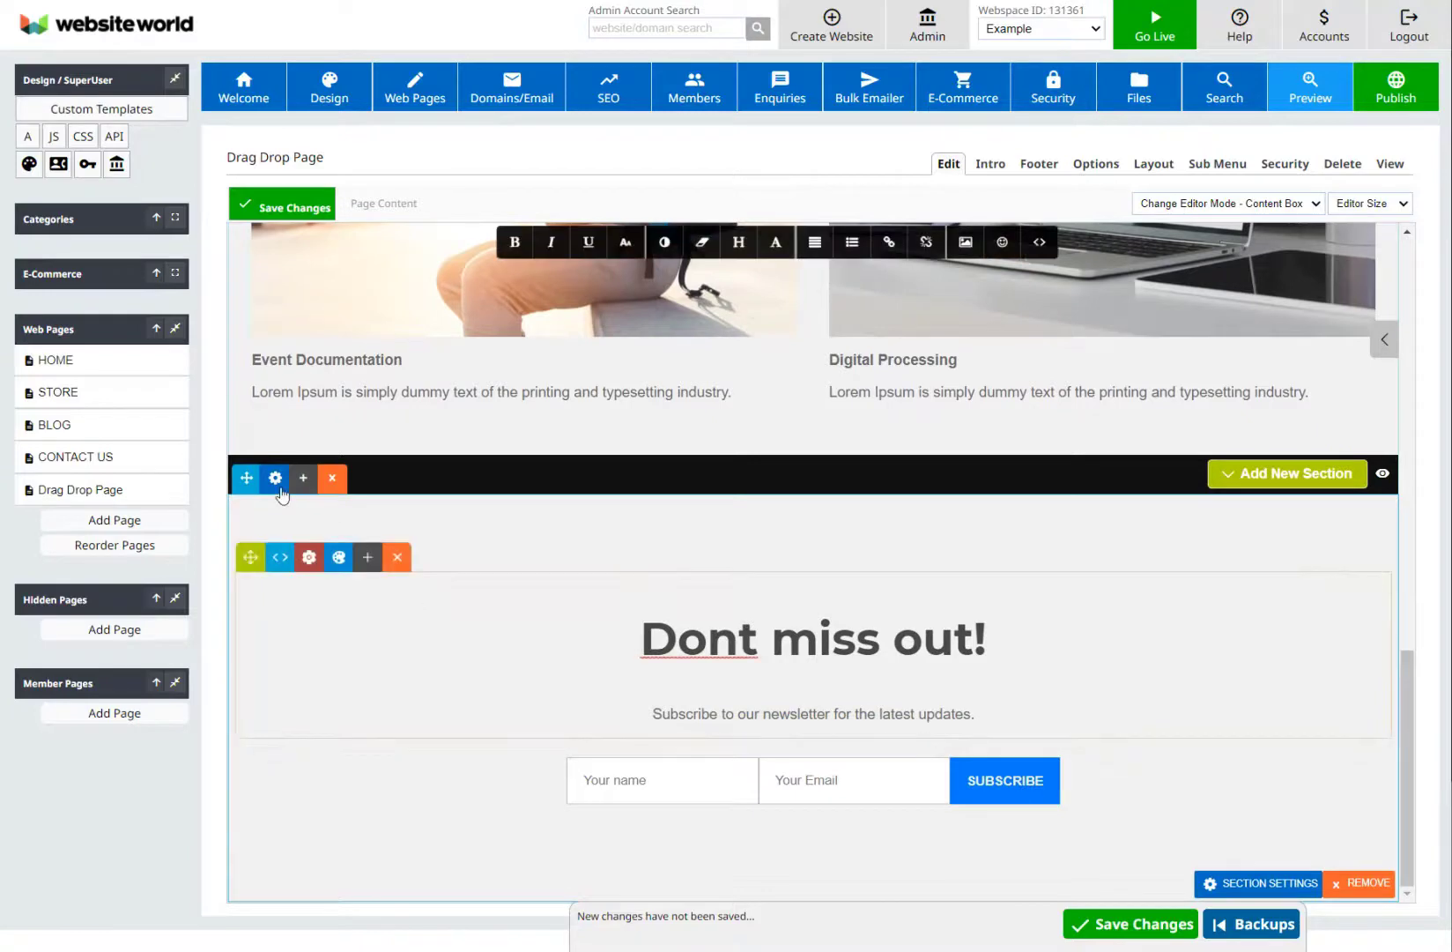
click(276, 478)
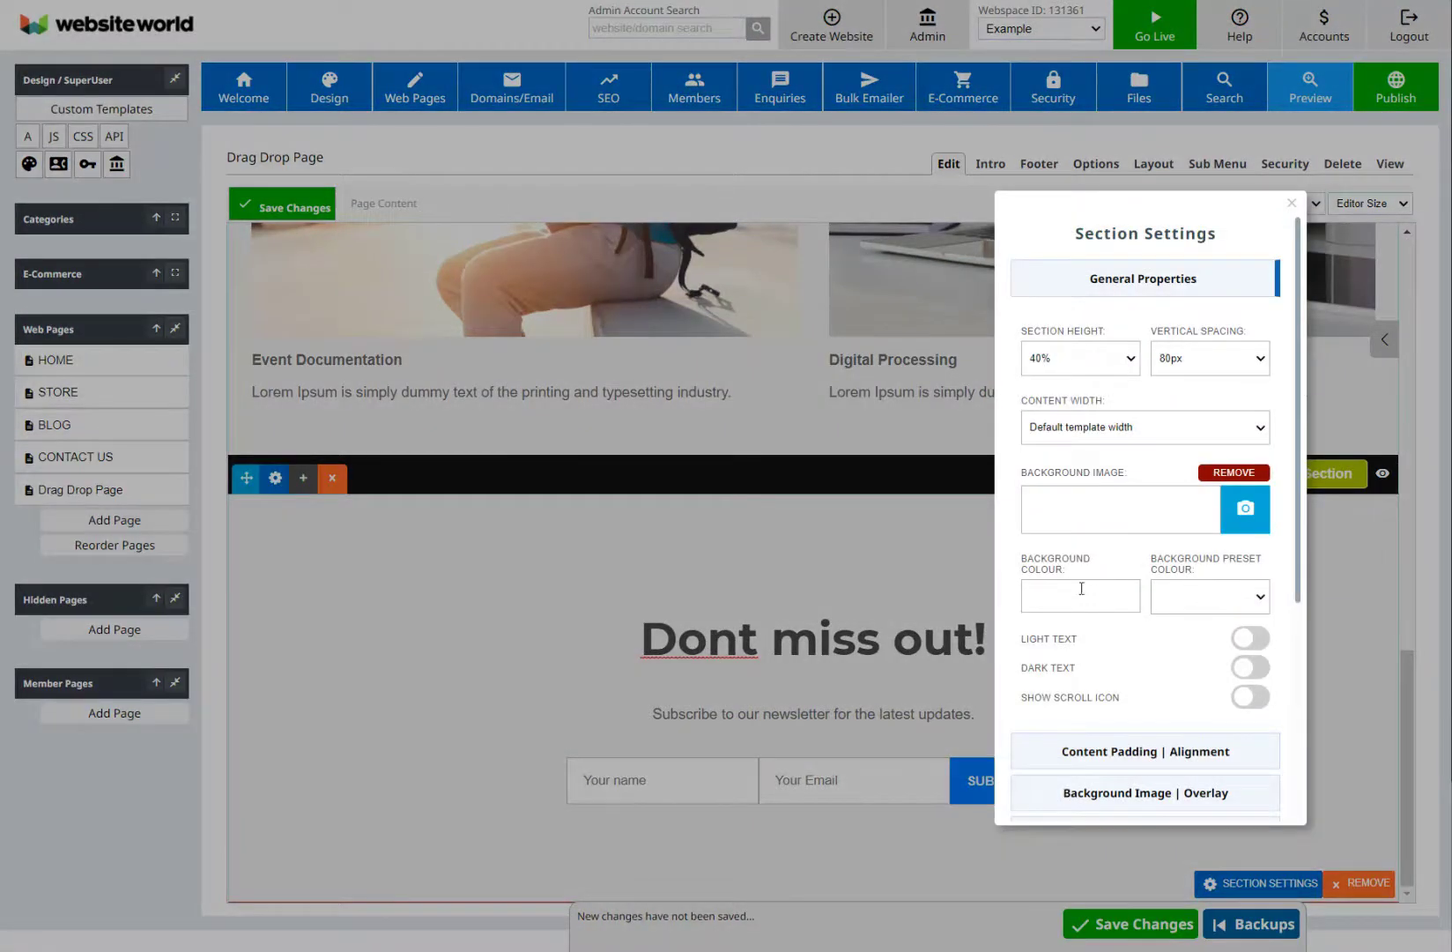
click(1071, 585)
click(1030, 632)
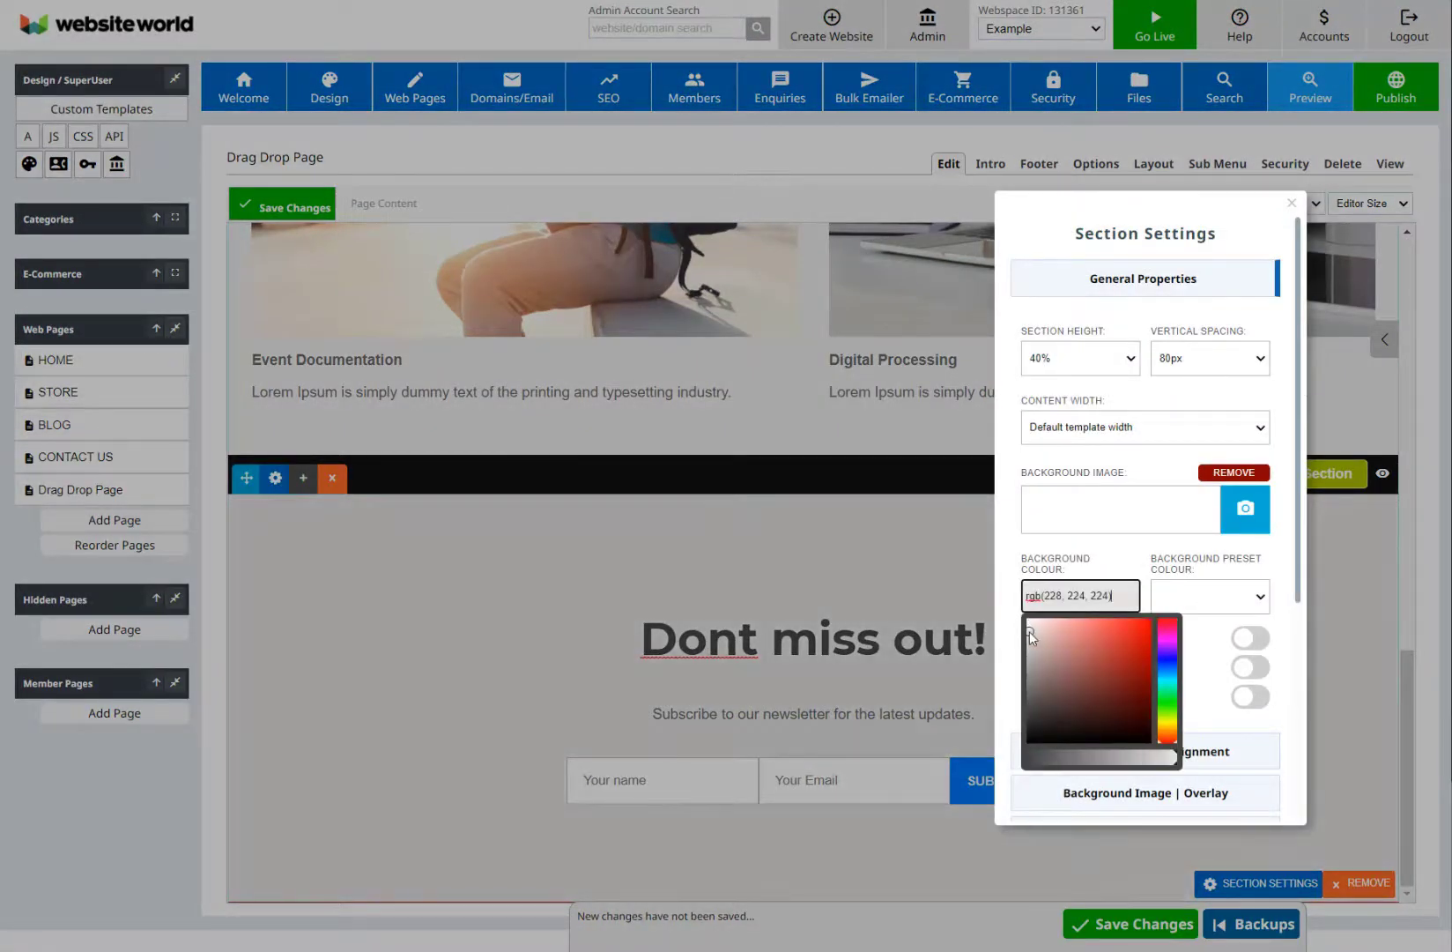
click(826, 551)
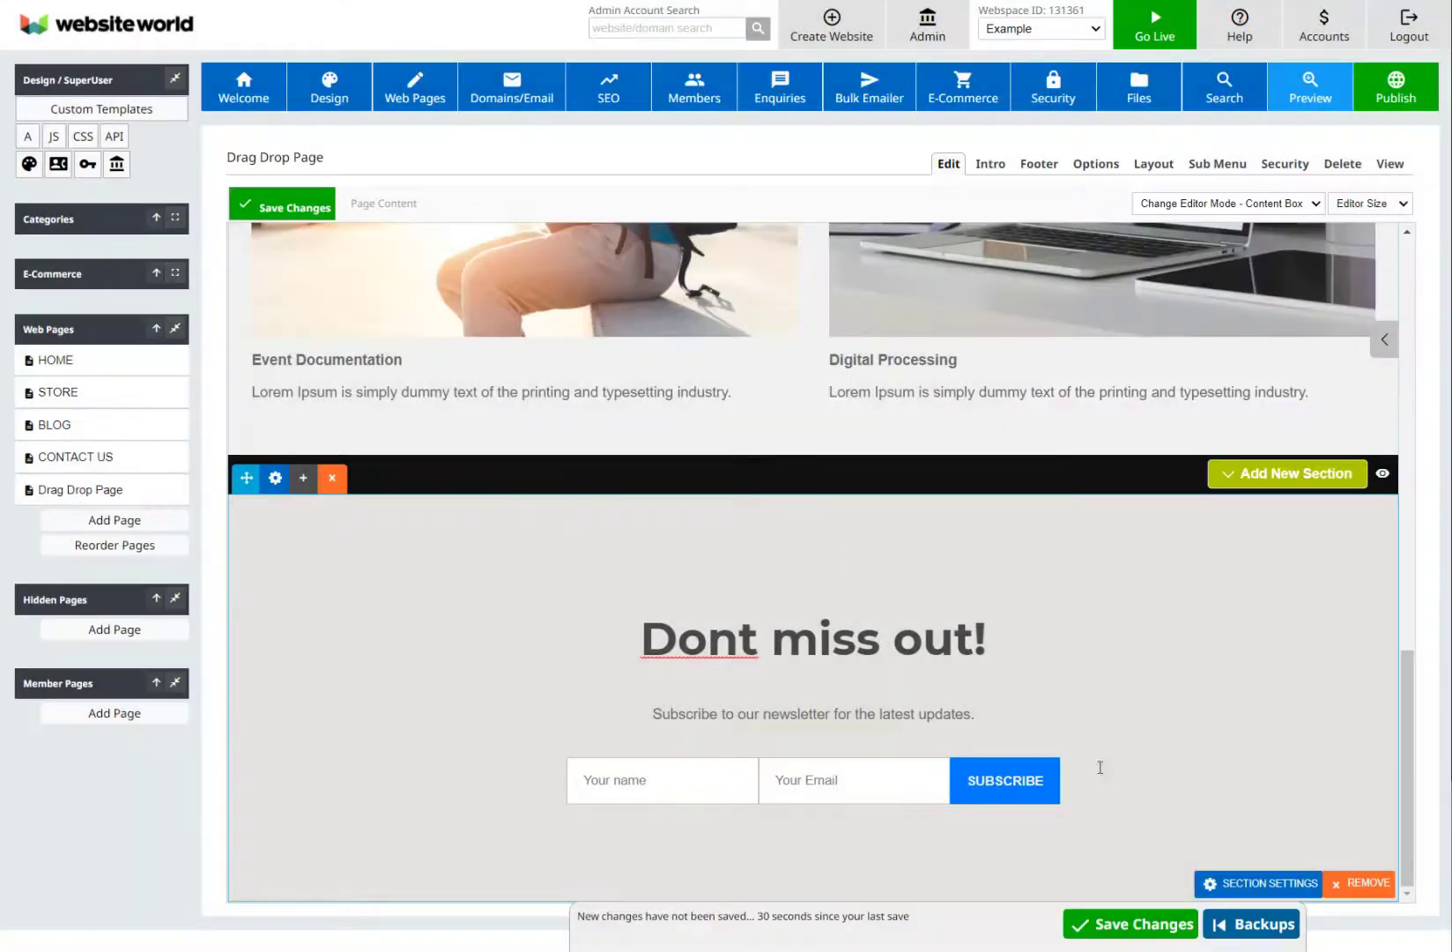
click(1132, 924)
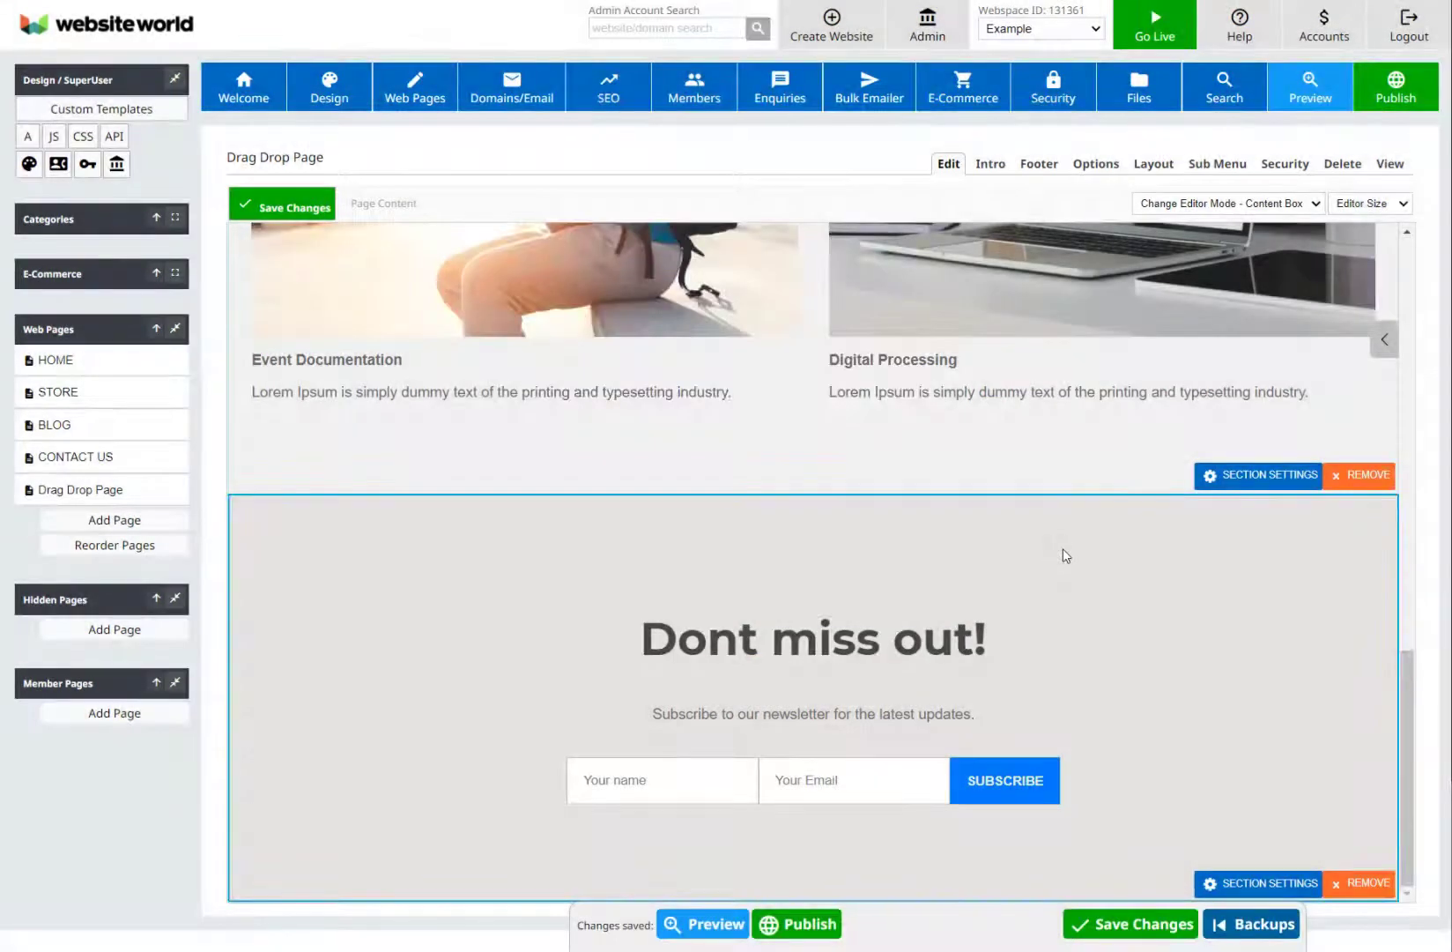
Insert the single-column heading and paragraph layout as a new section between Services Include and the newsletter subscribe section.
click(1070, 445)
scroll(1060, 438, up, 5)
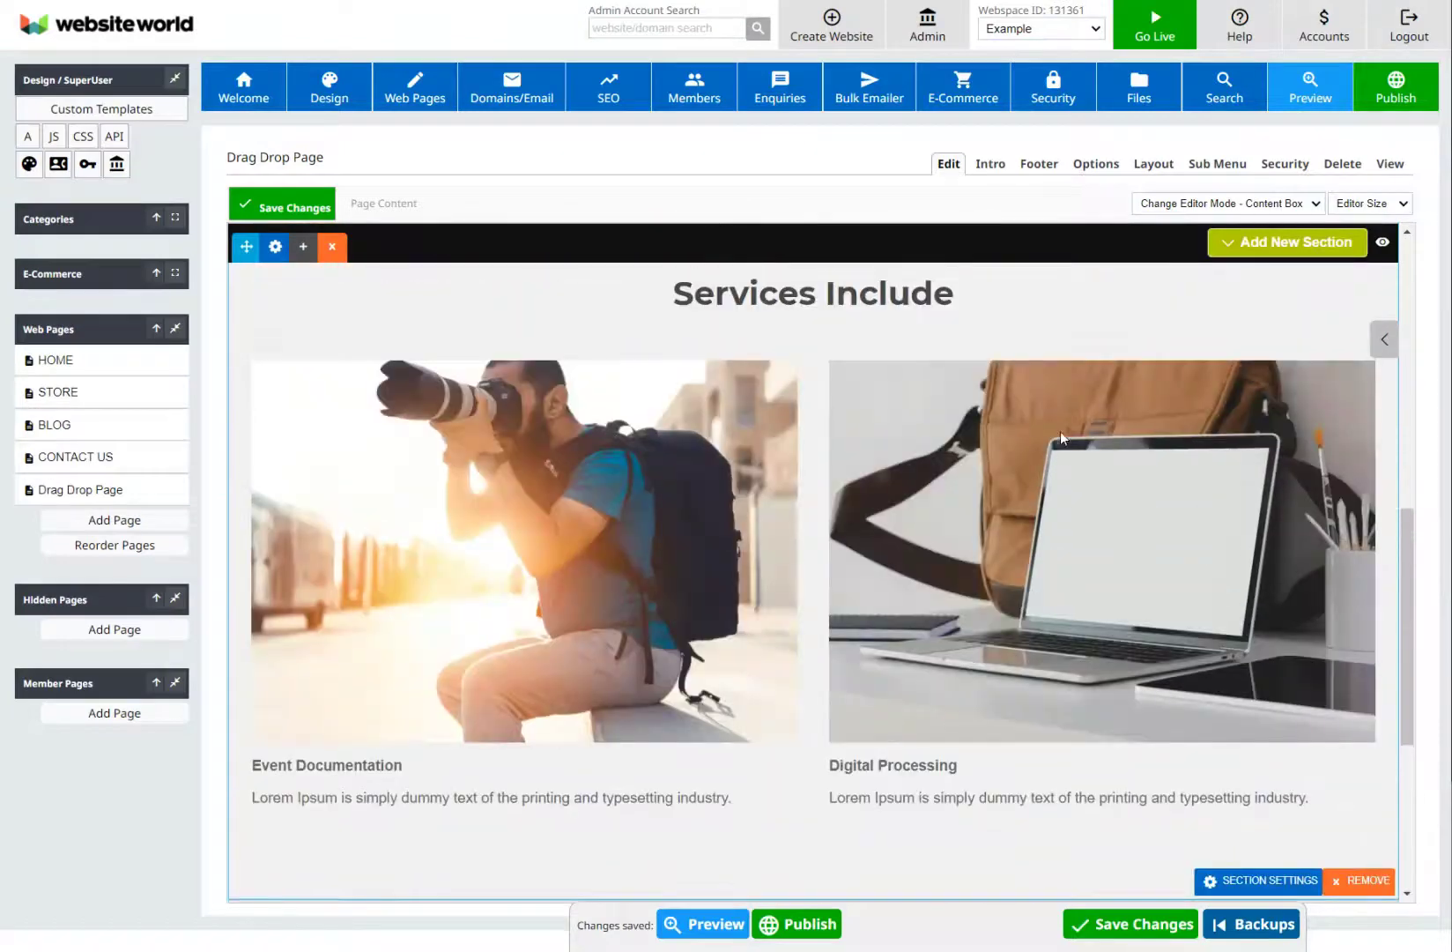
click(1287, 243)
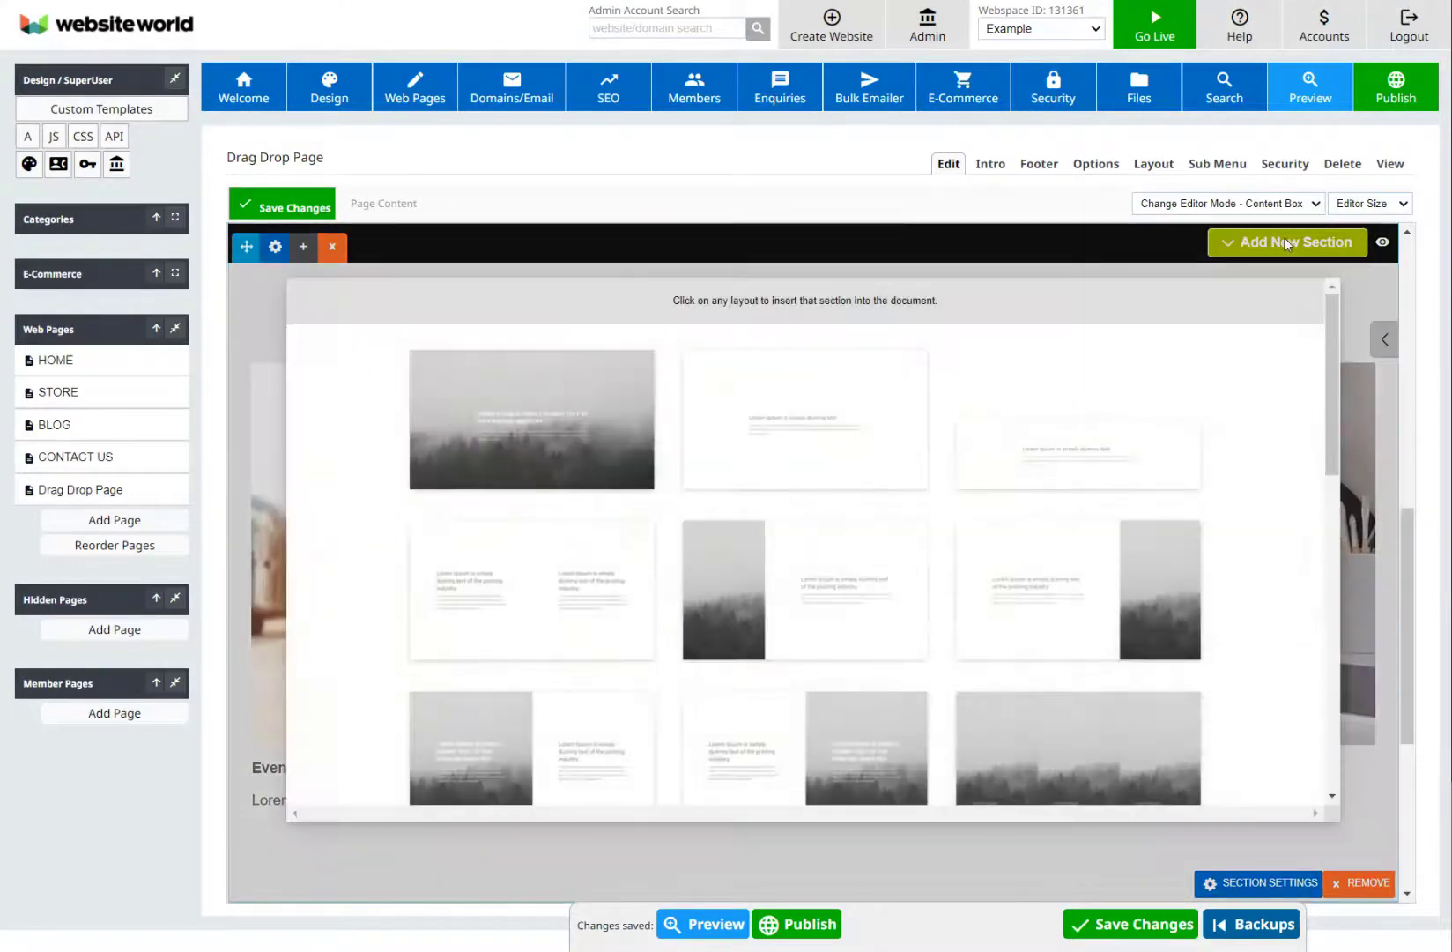
click(756, 379)
scroll(775, 379, down, 8)
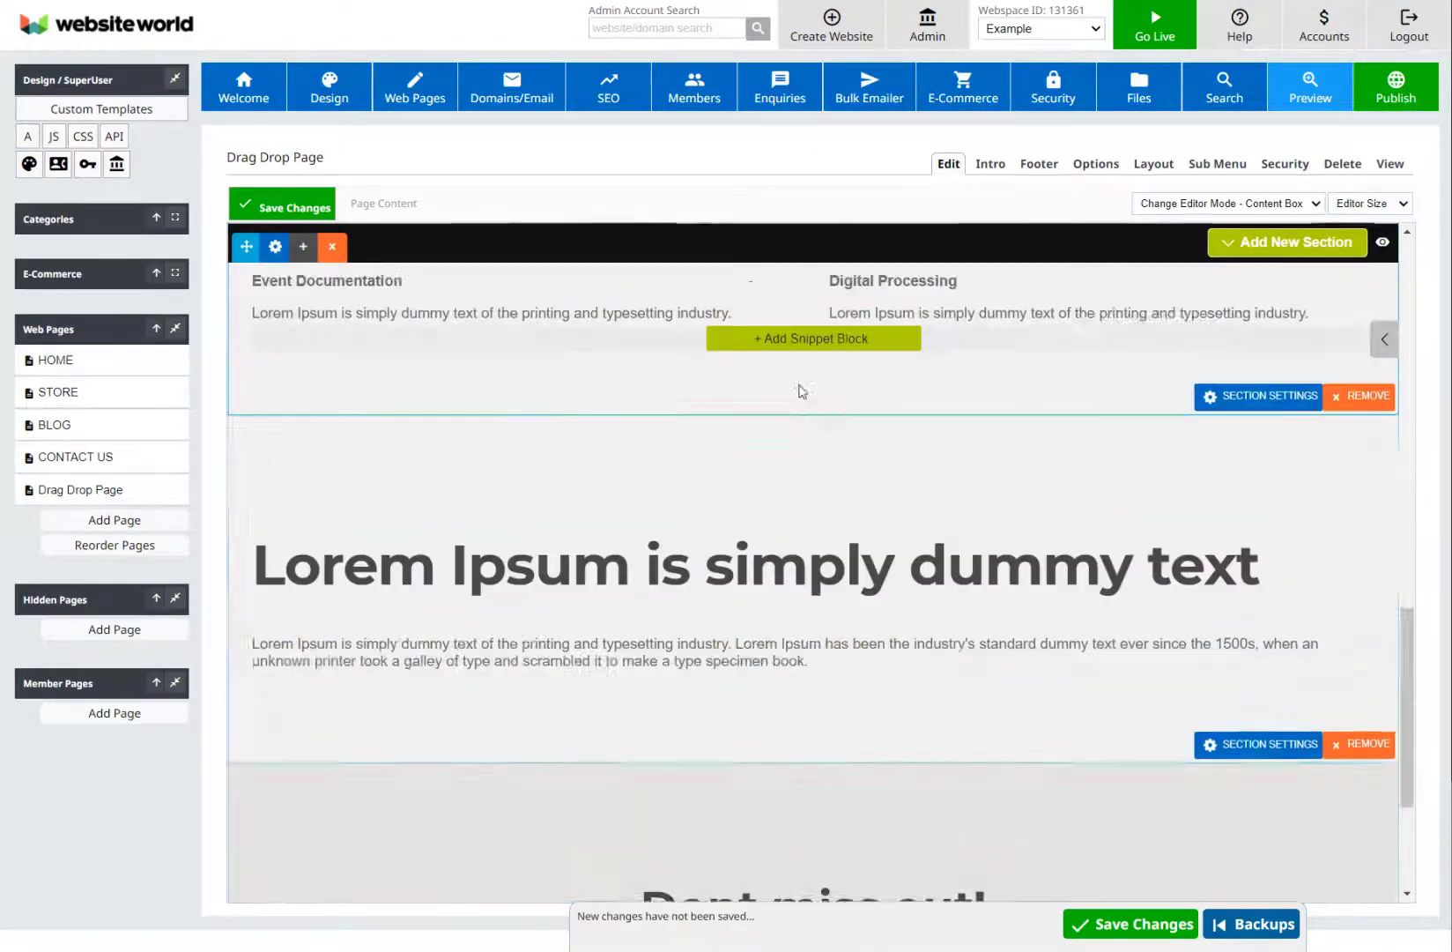
Add the Shopping snippet with two gift product cards below the text in the new section.
click(767, 389)
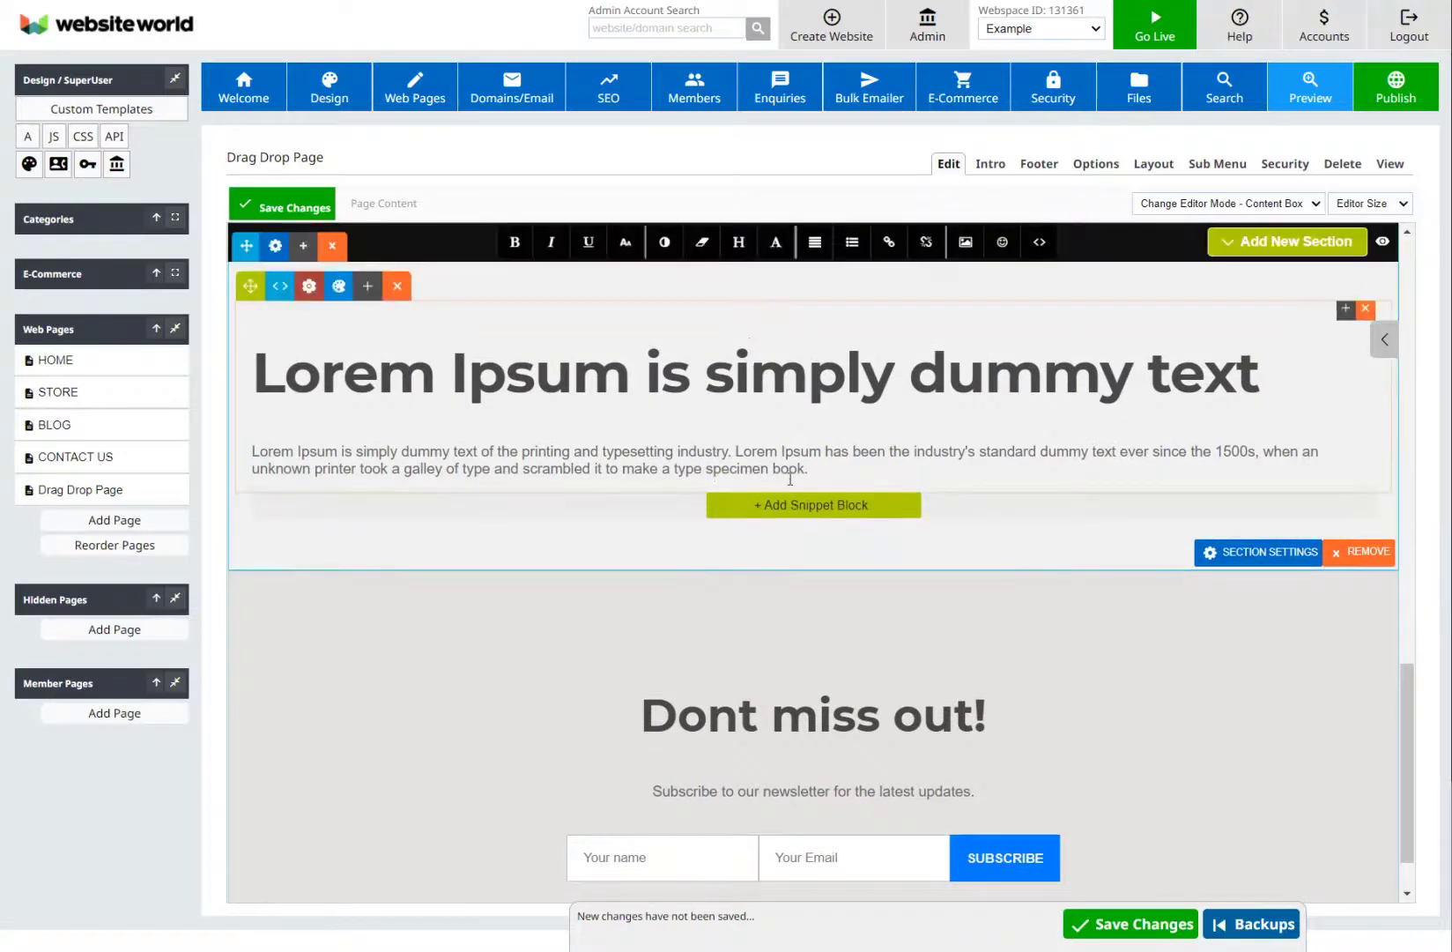
click(804, 509)
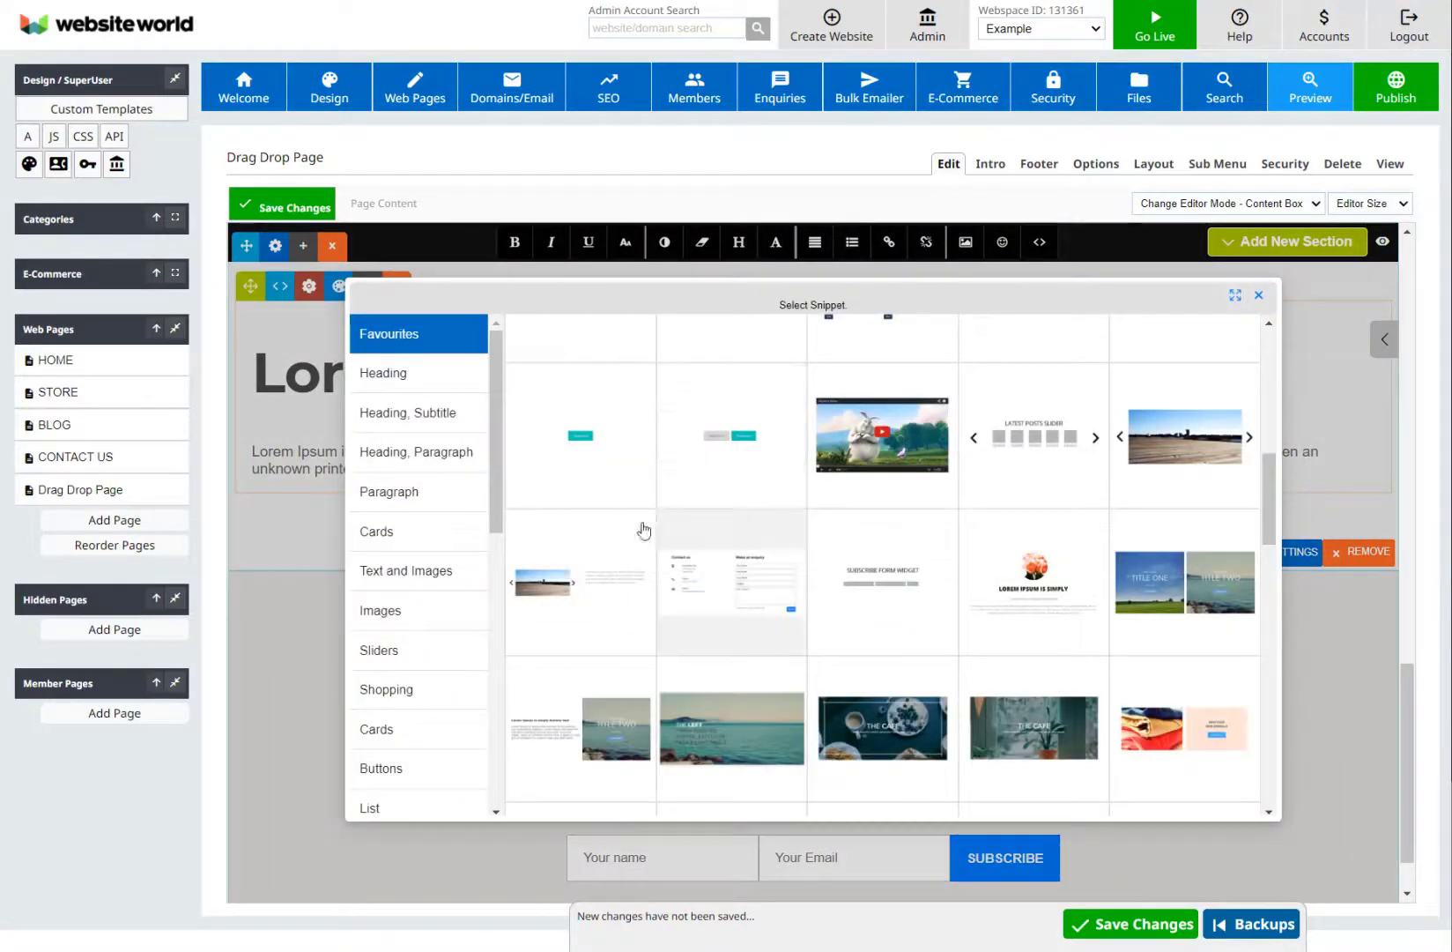
drag(495, 498, 486, 556)
click(371, 564)
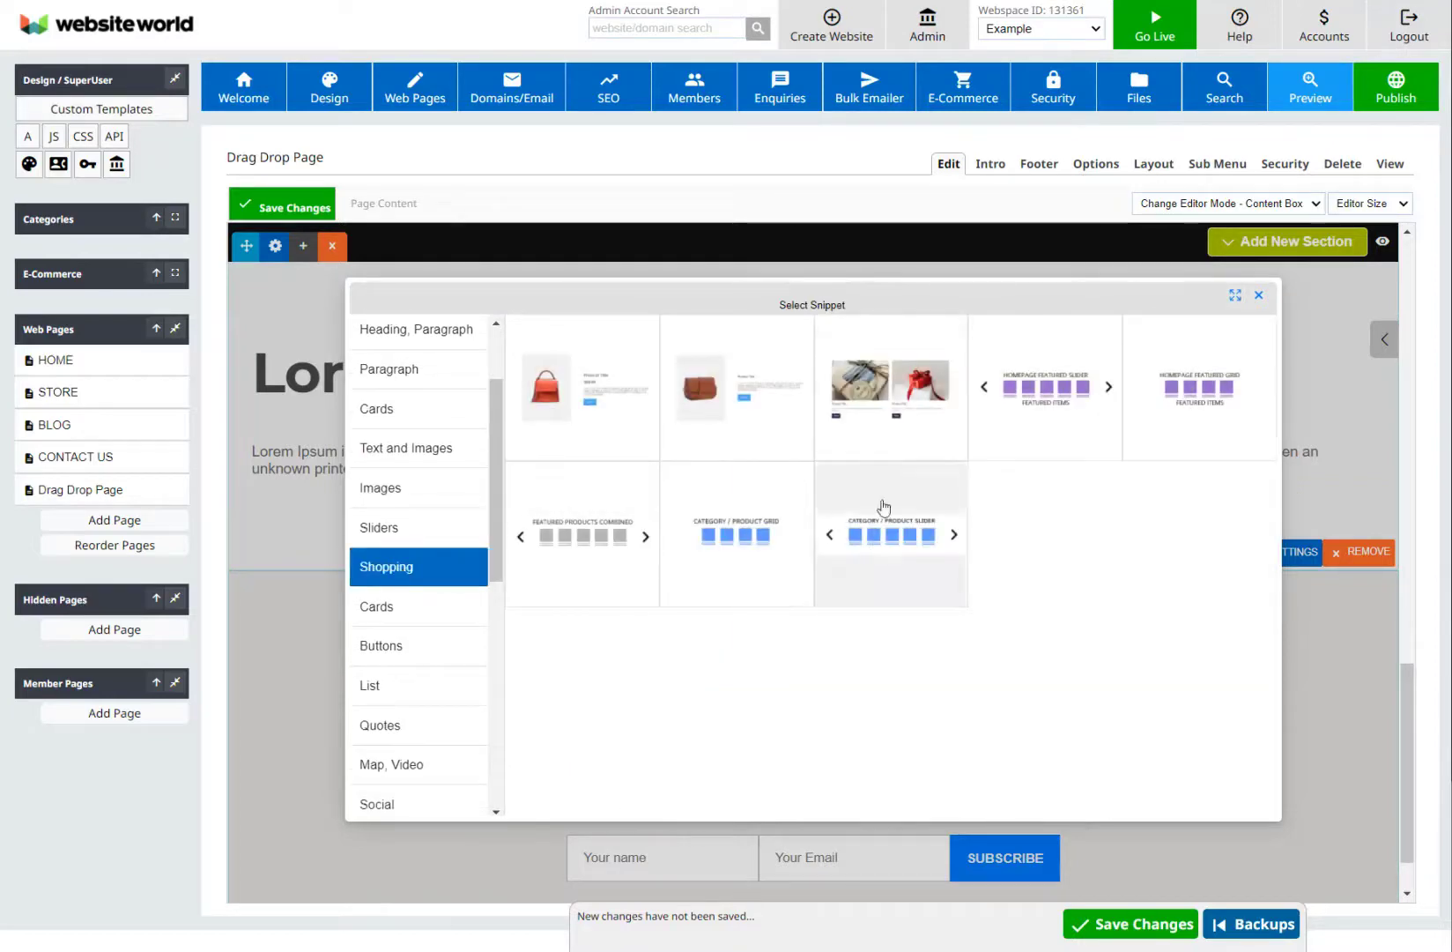
click(889, 392)
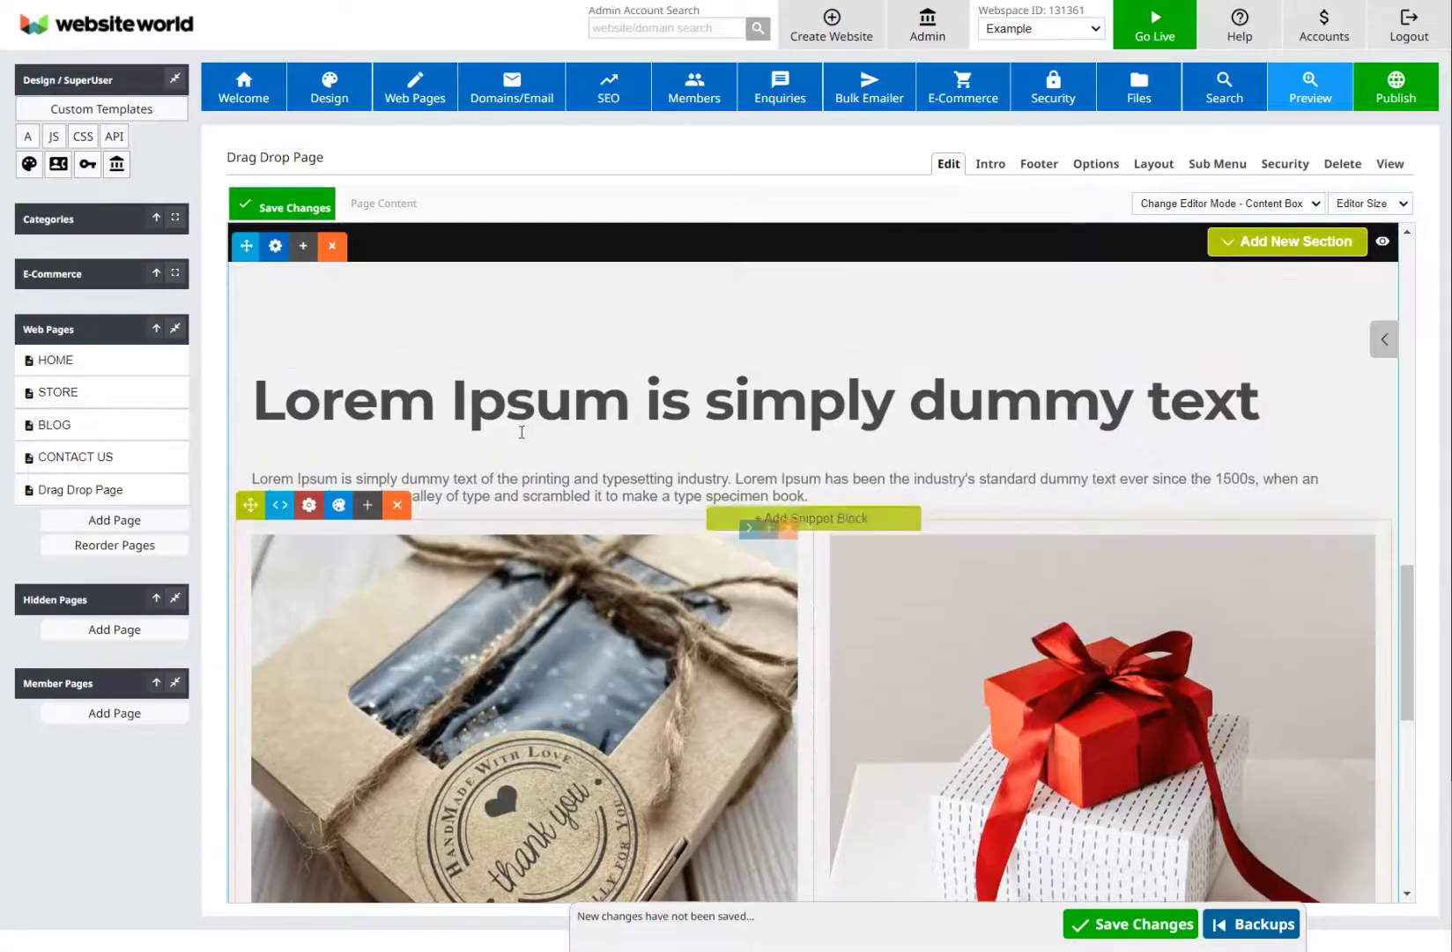
Replace the heading and paragraph block above the product cards with a Heading H2 snippet.
click(534, 401)
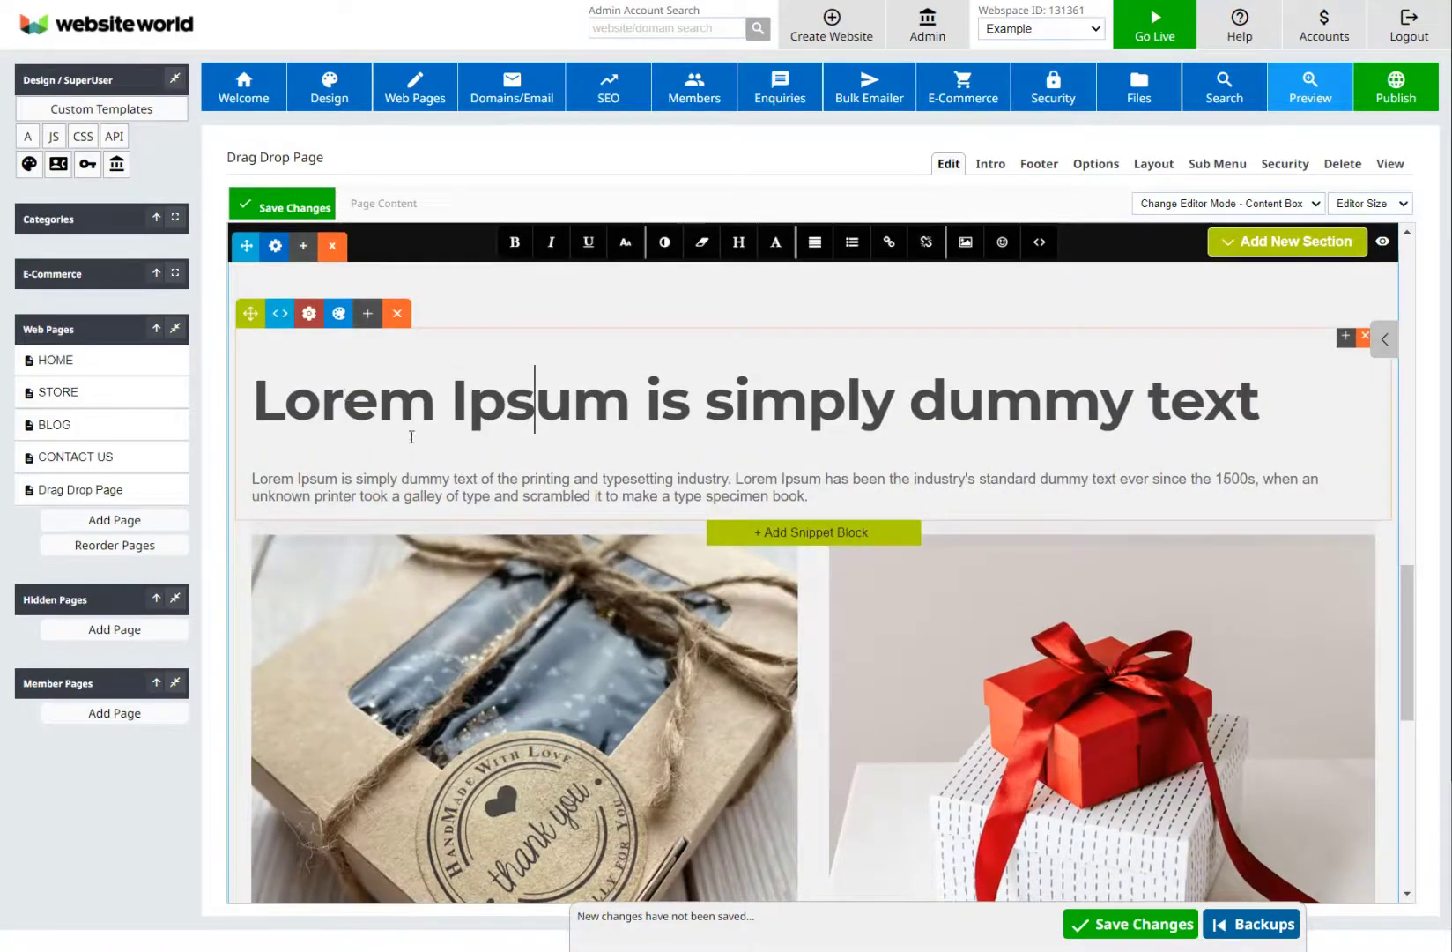
click(397, 313)
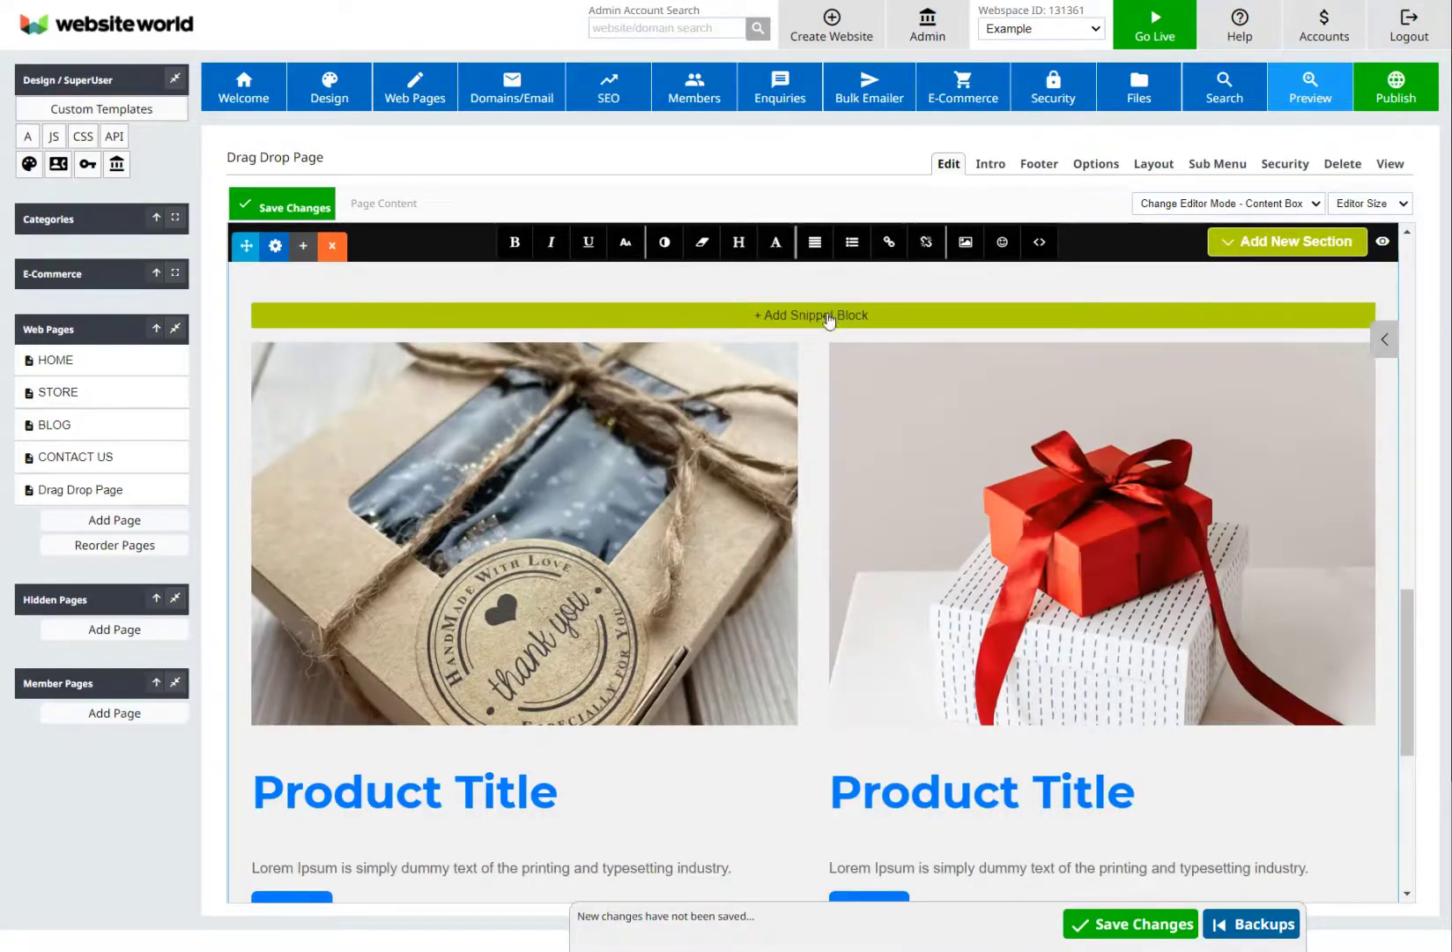
click(830, 315)
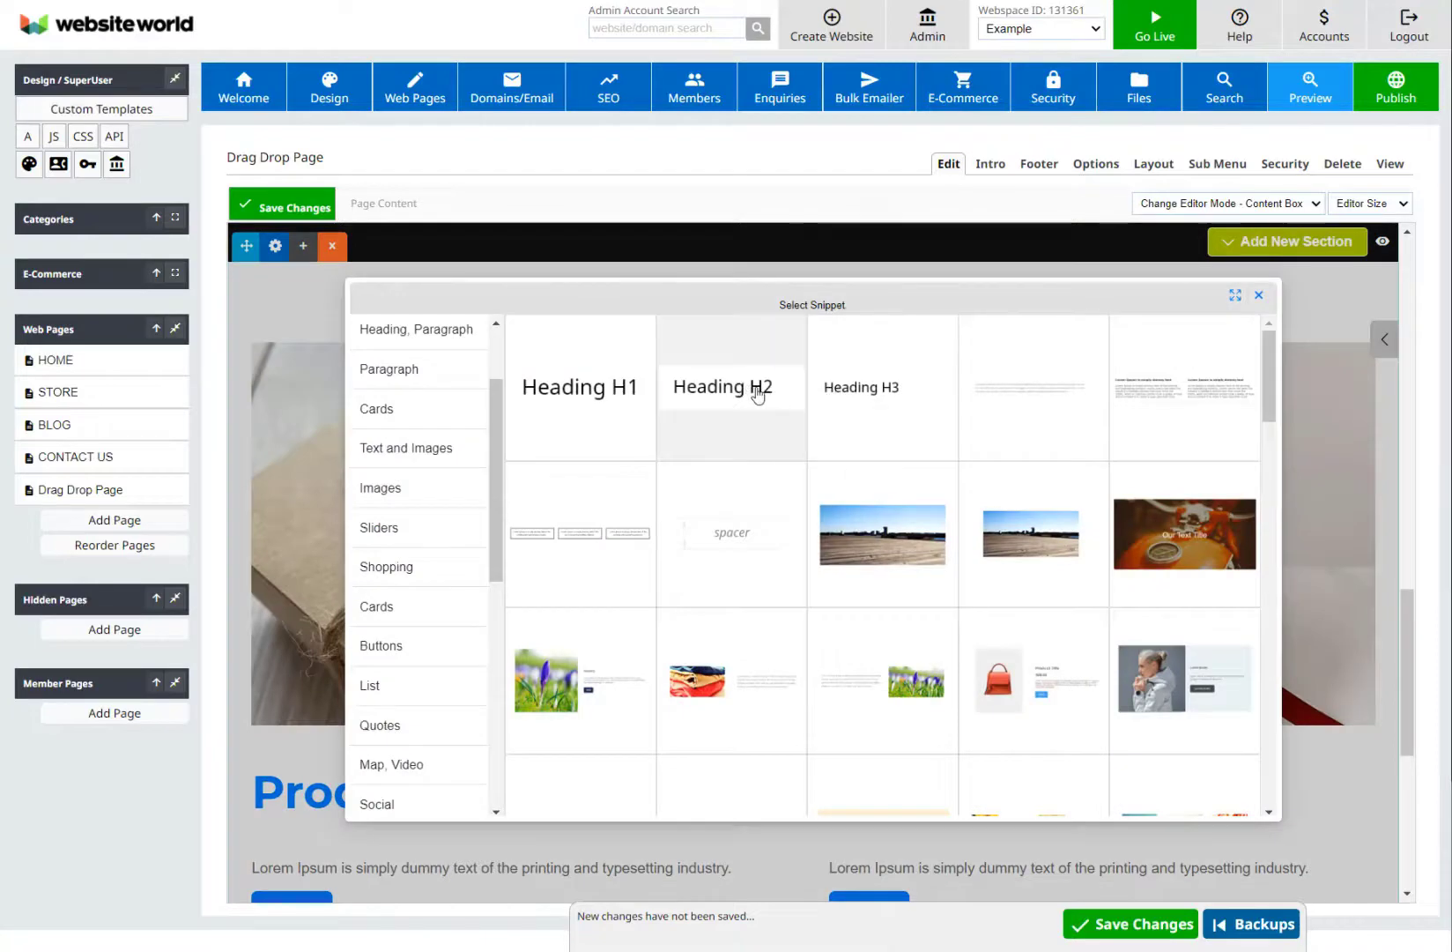
click(754, 389)
Change the new heading's text to "Our Latest Products" and select the whole heading.
triple_click(494, 531)
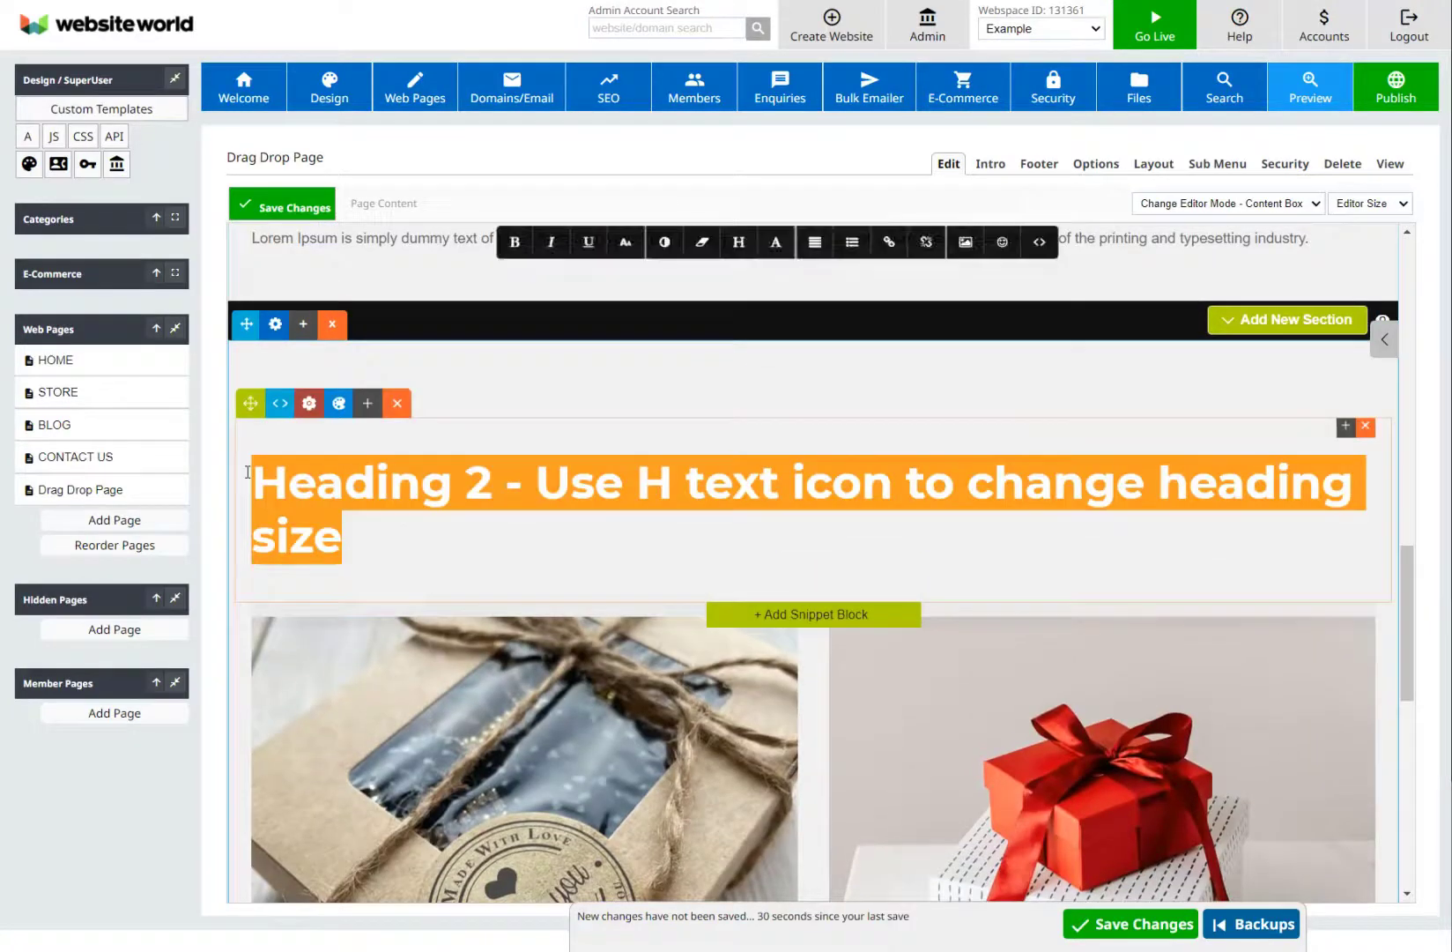
text(Our Latest Products)
drag(780, 483, 260, 455)
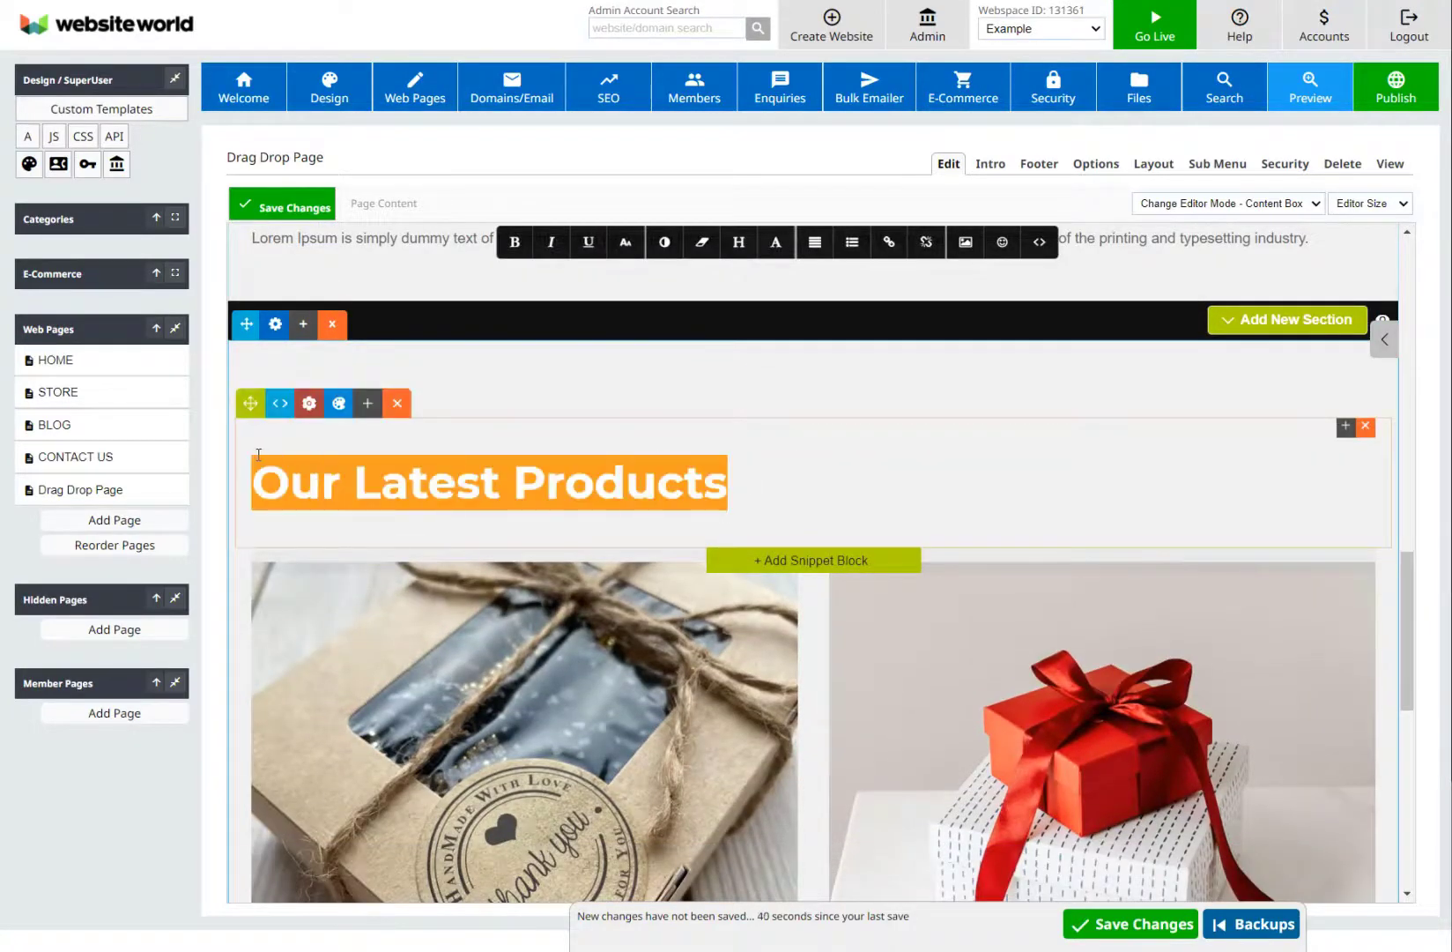
Center-align the "Our Latest Products" heading above the gift product cards.
click(815, 242)
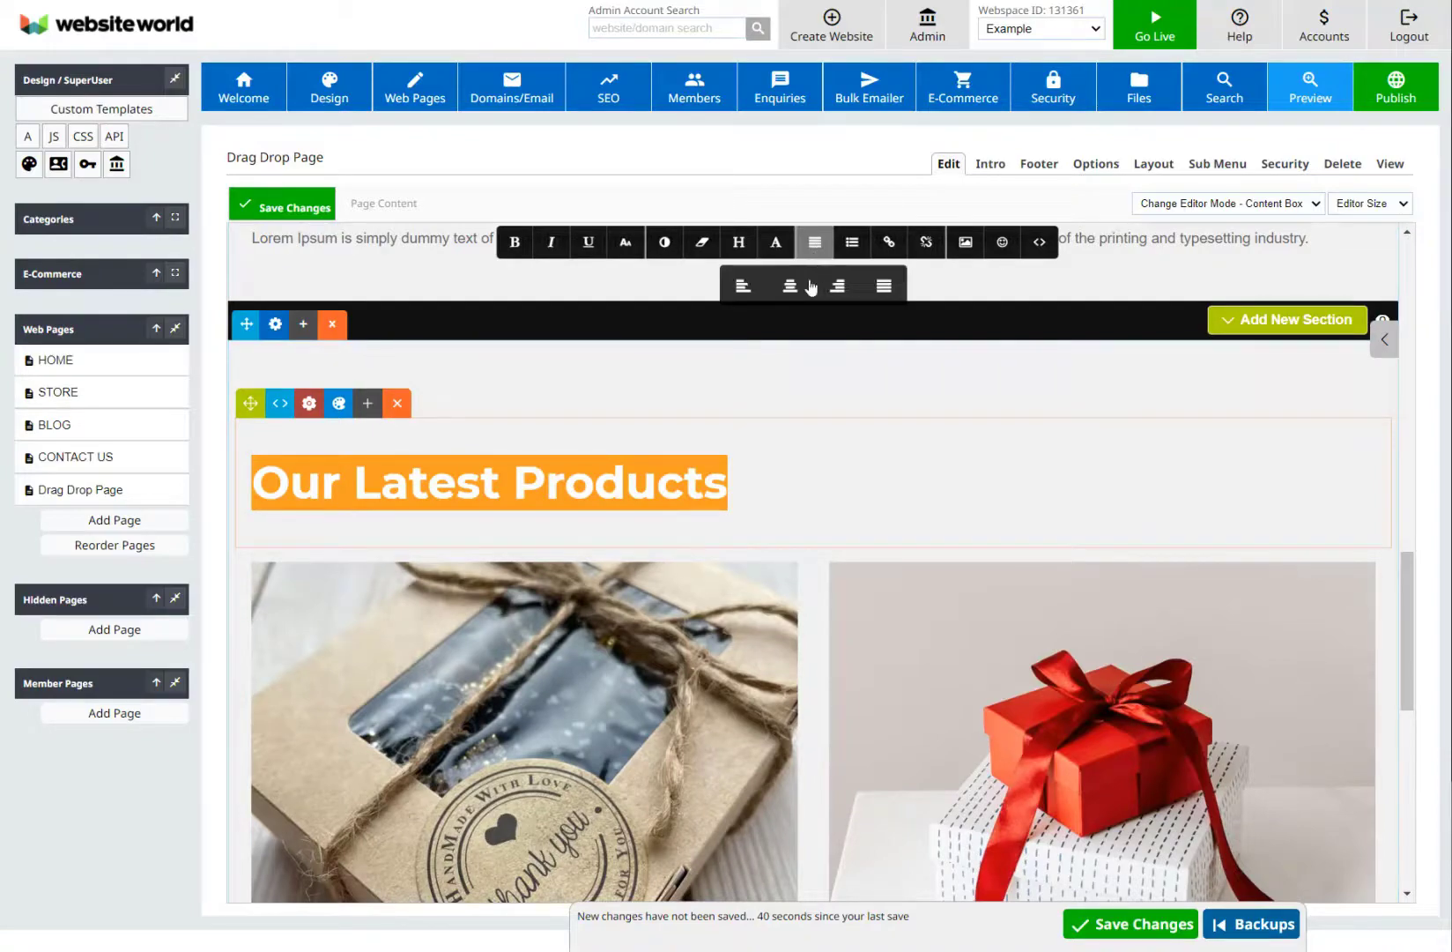
click(810, 286)
click(804, 483)
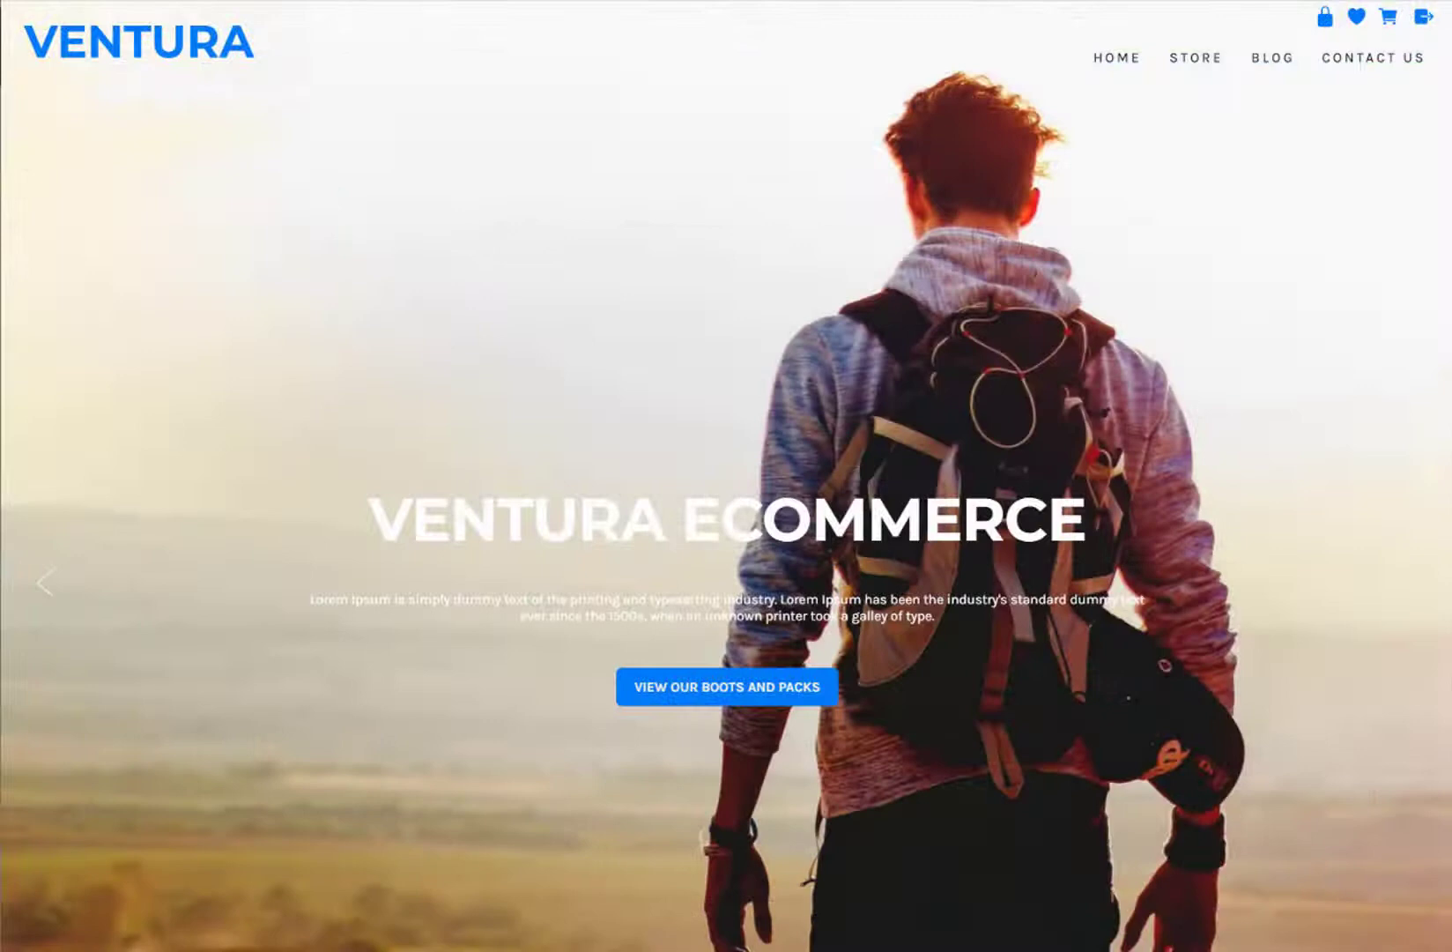
Look over the Ventura ecommerce home page from the hero banner down through the Featured Products section.
scroll(726, 476, down, 2)
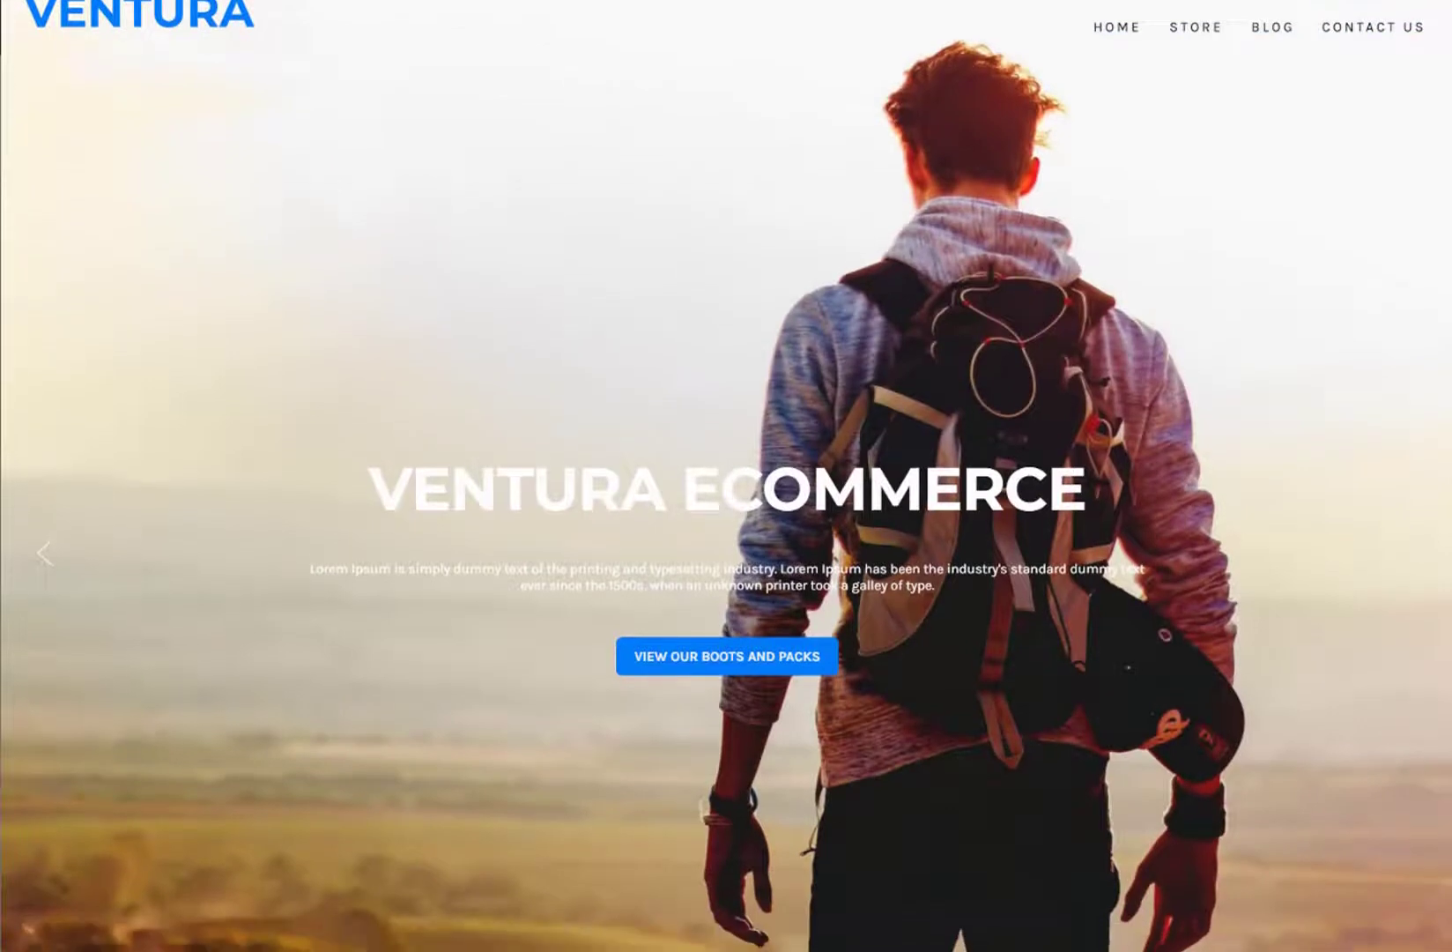
scroll(726, 476, down, 5)
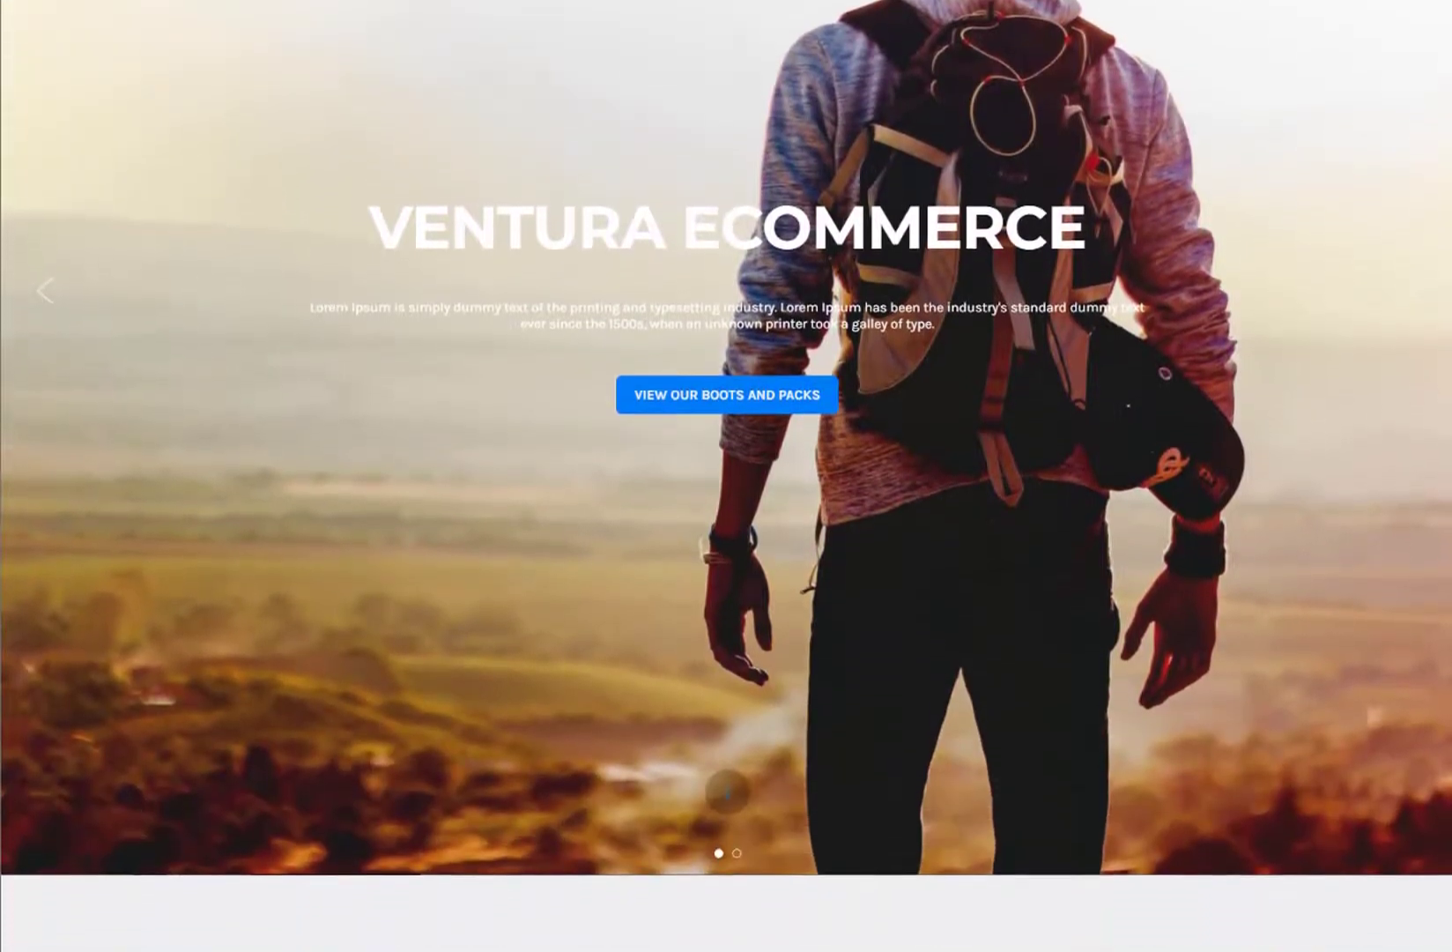
scroll(726, 476, down, 5)
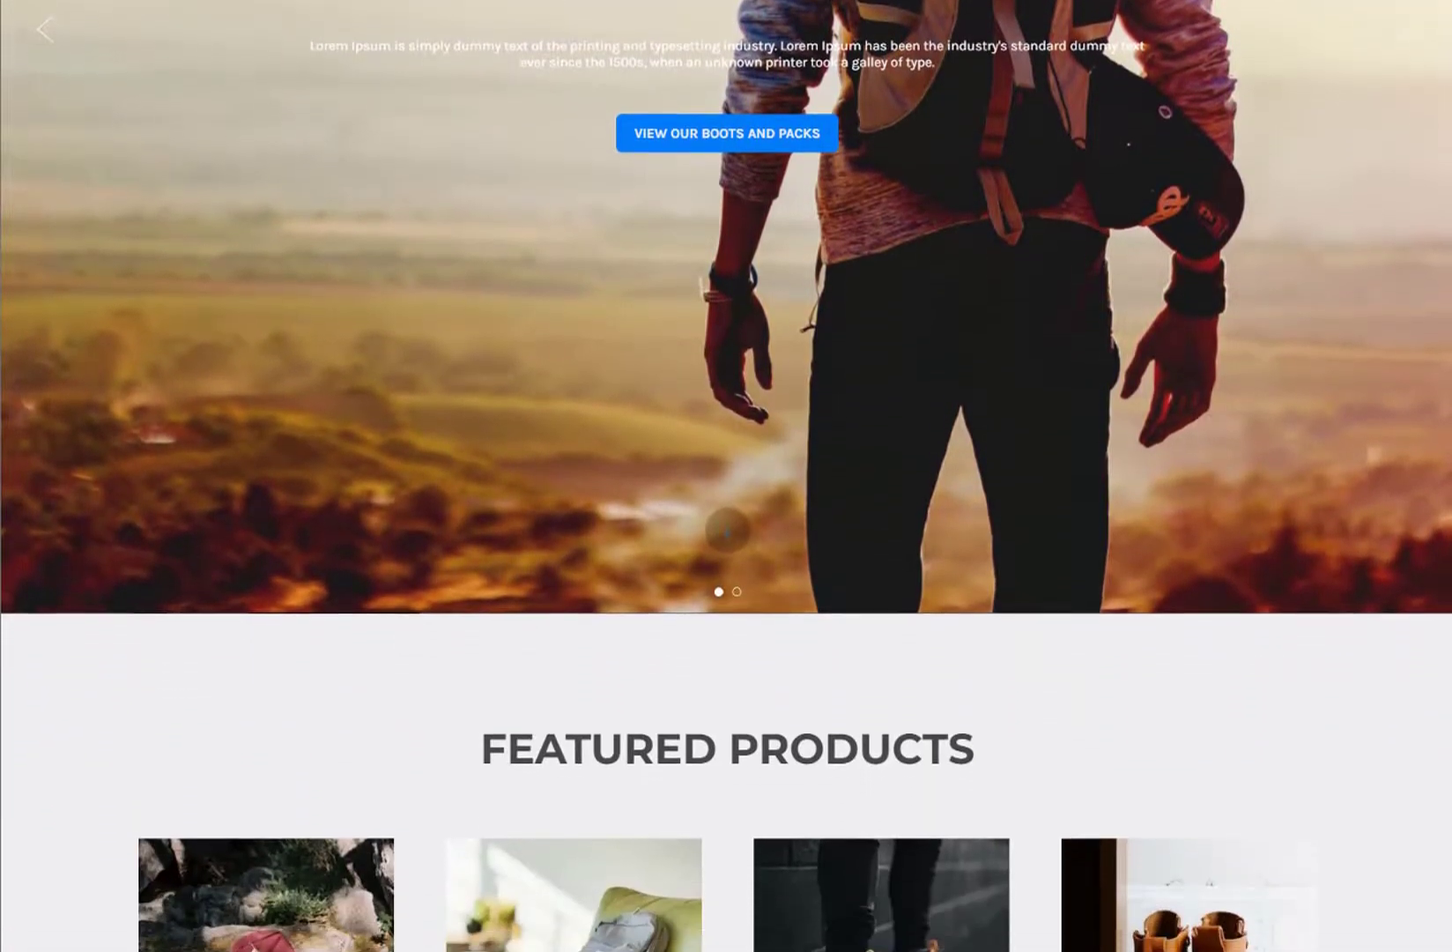
scroll(726, 476, down, 5)
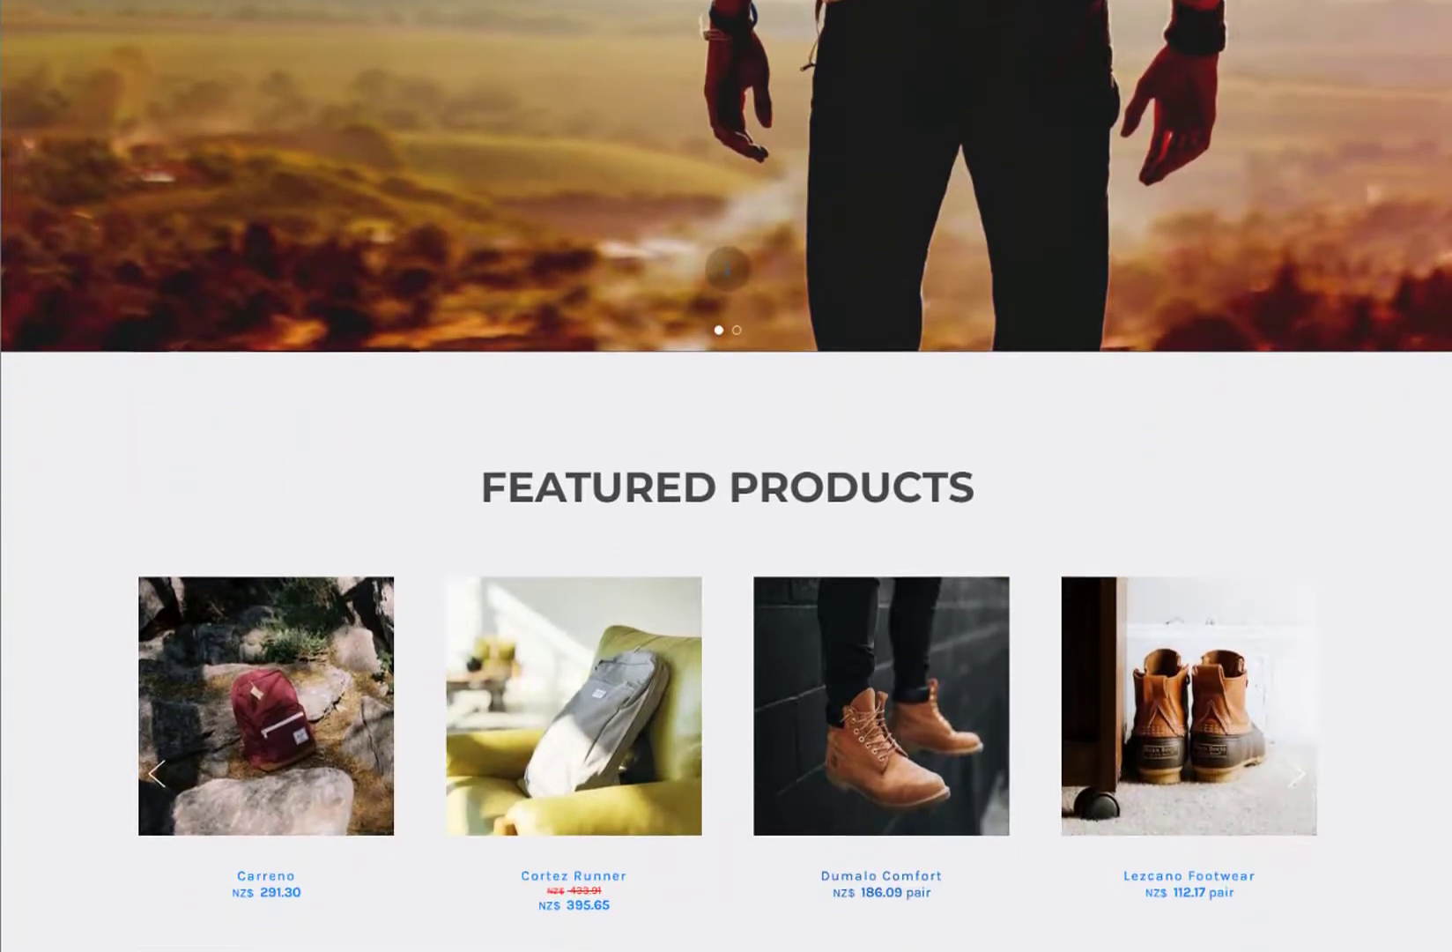
scroll(726, 476, down, 4)
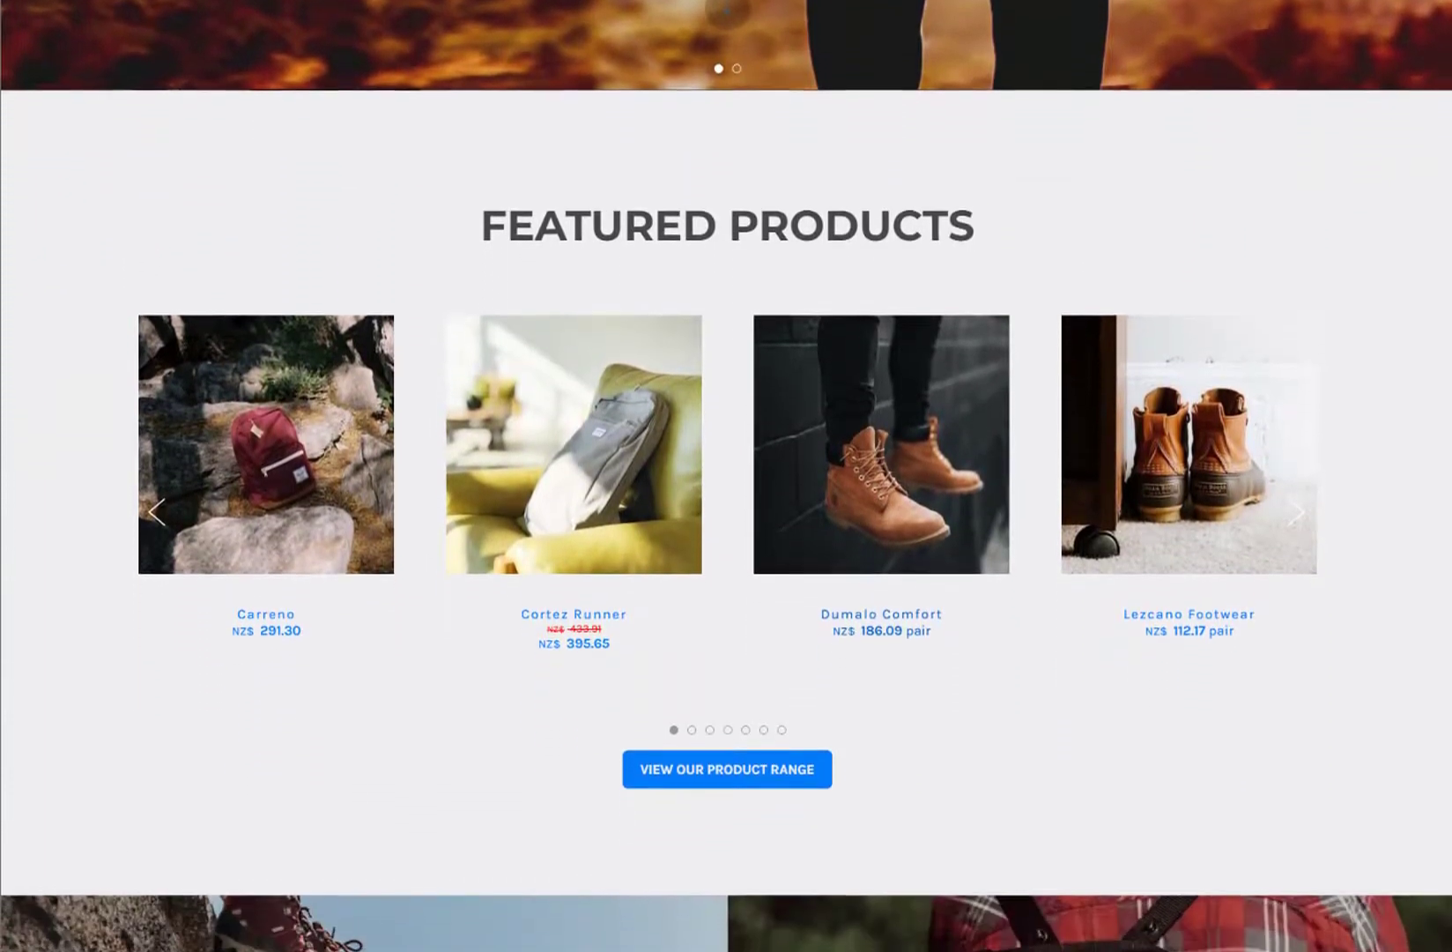